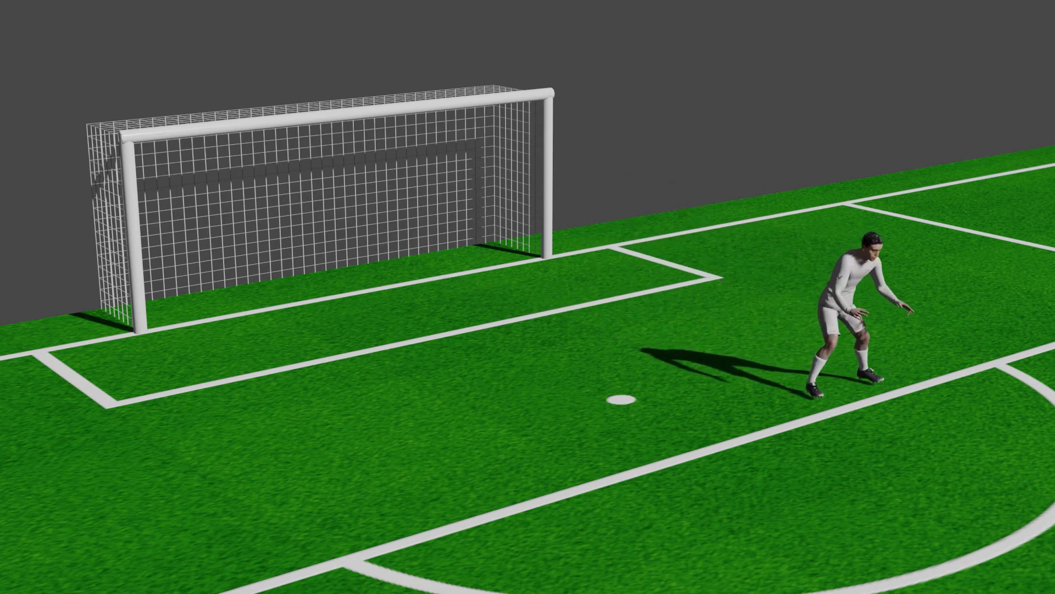
Step: Delete the default camera, cube and light from the scene, and open the list of import formats
left_click_drag(626, 107, 212, 349)
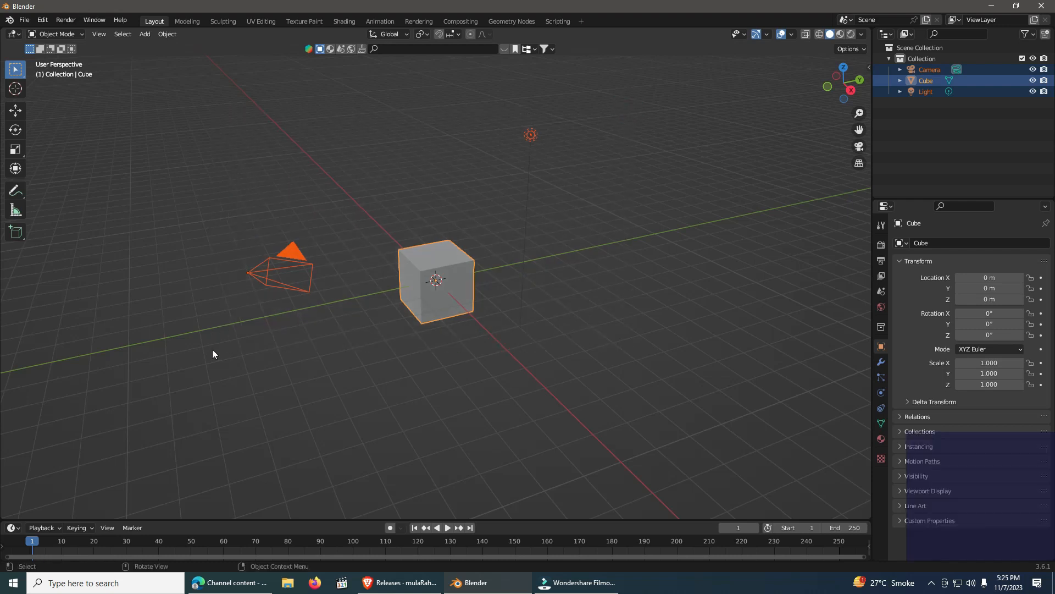
key("Delete")
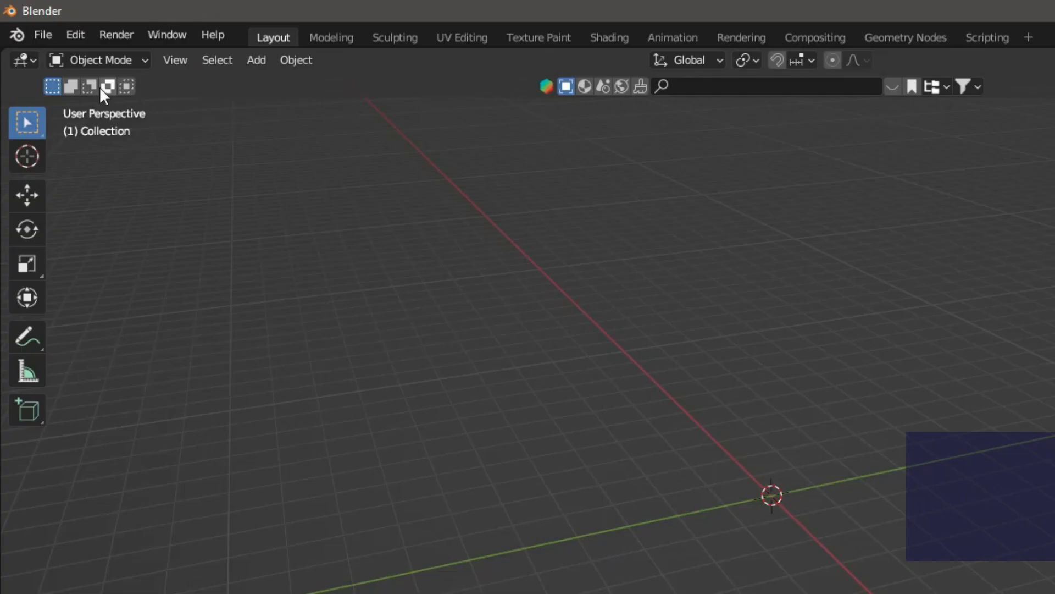
left_click(34, 35)
mouse_move(78, 297)
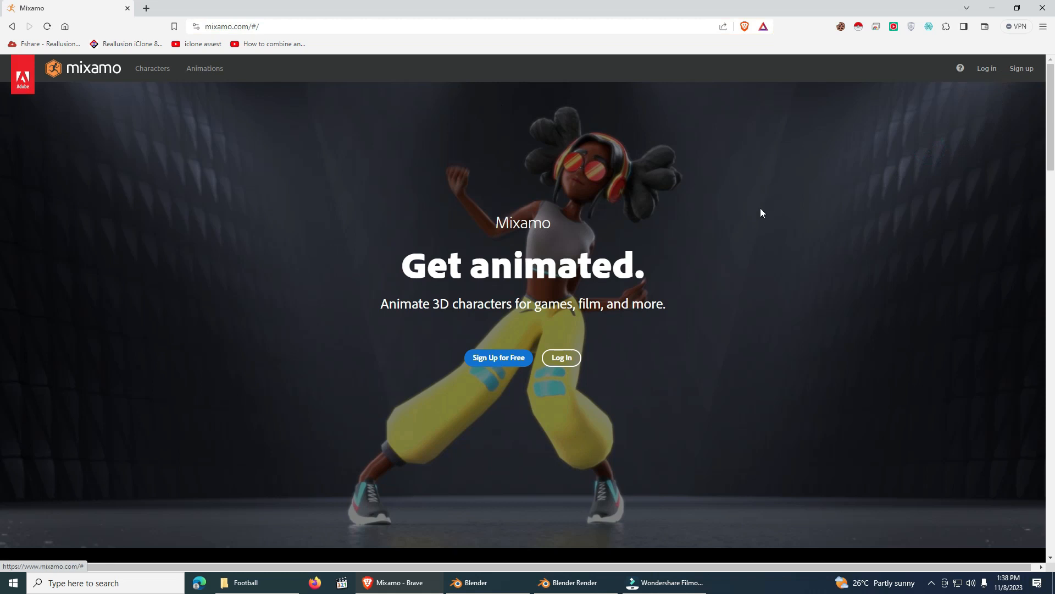
Step: Switch to the Mixamo website and sign in with a Google account
left_click(566, 360)
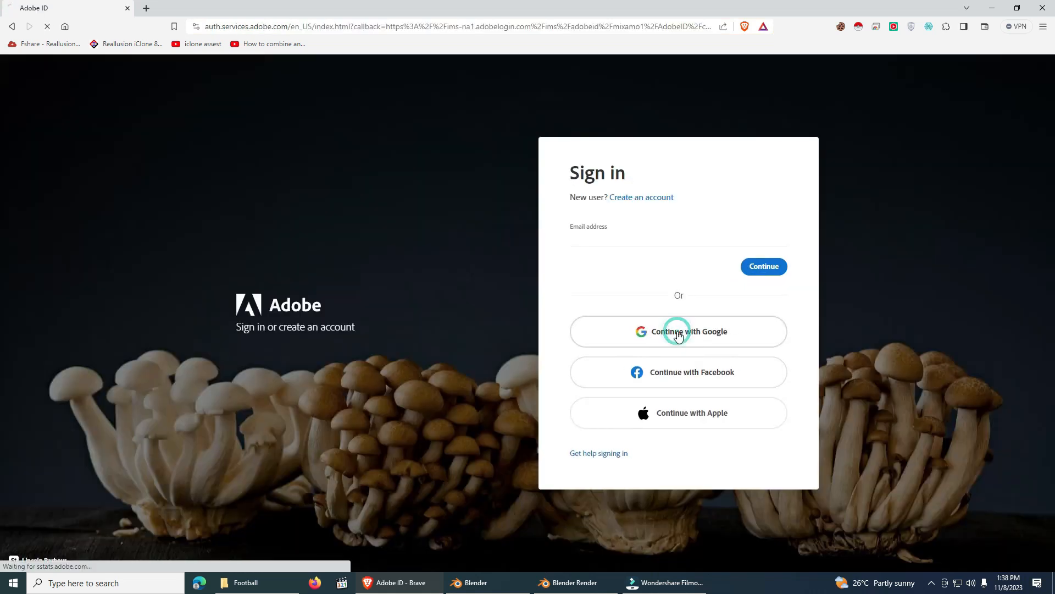
left_click(679, 331)
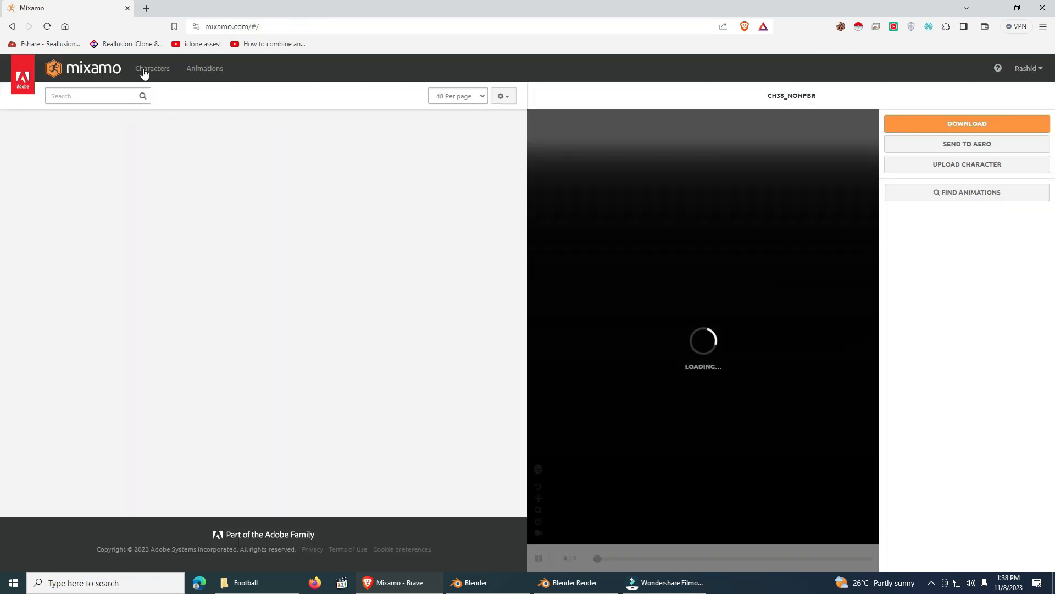
Step: Search the Mixamo characters for "football" and choose the Shannon character
left_click(154, 69)
left_click(80, 95)
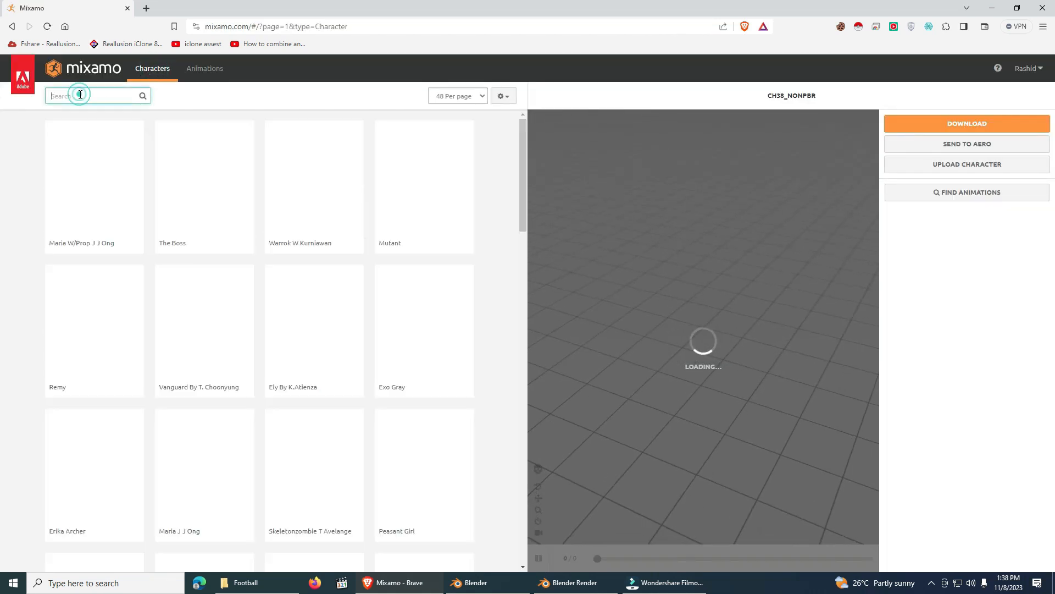
type("football")
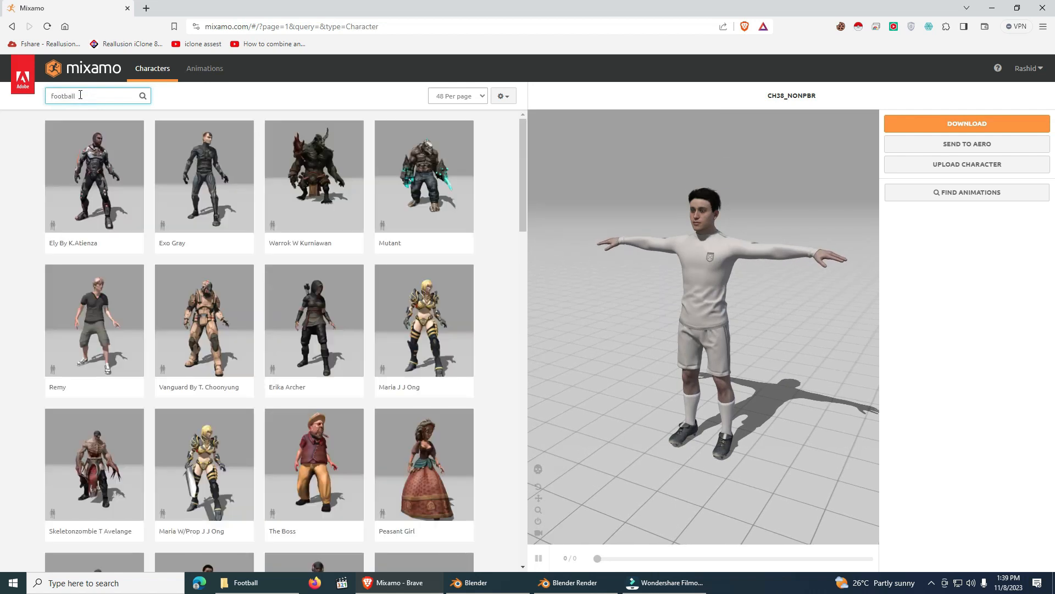
key("Return")
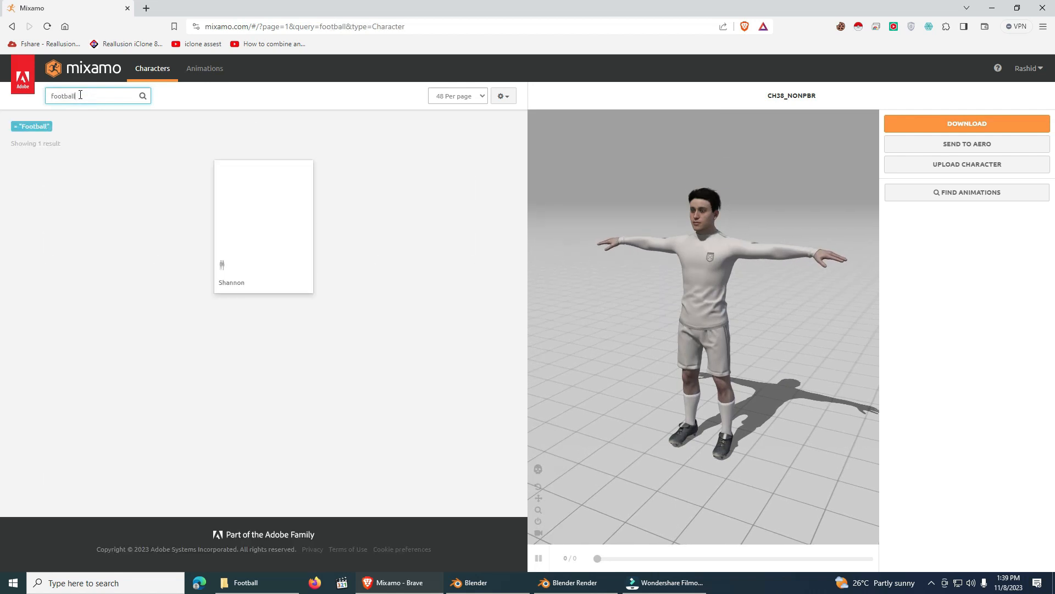
left_click(271, 230)
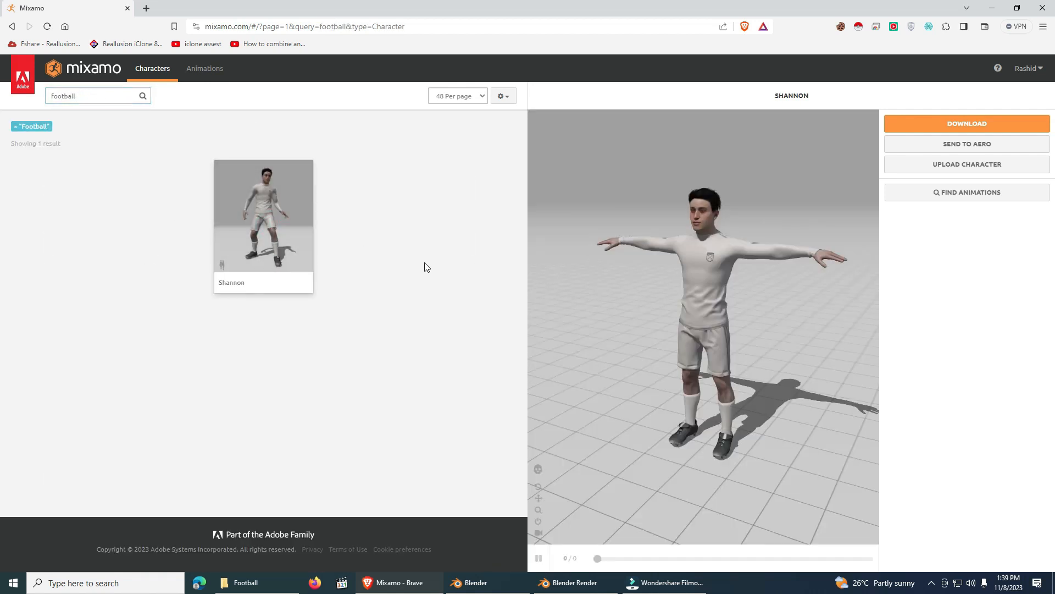
Step: Search the Mixamo animations for "goalkeeper"
left_click(200, 70)
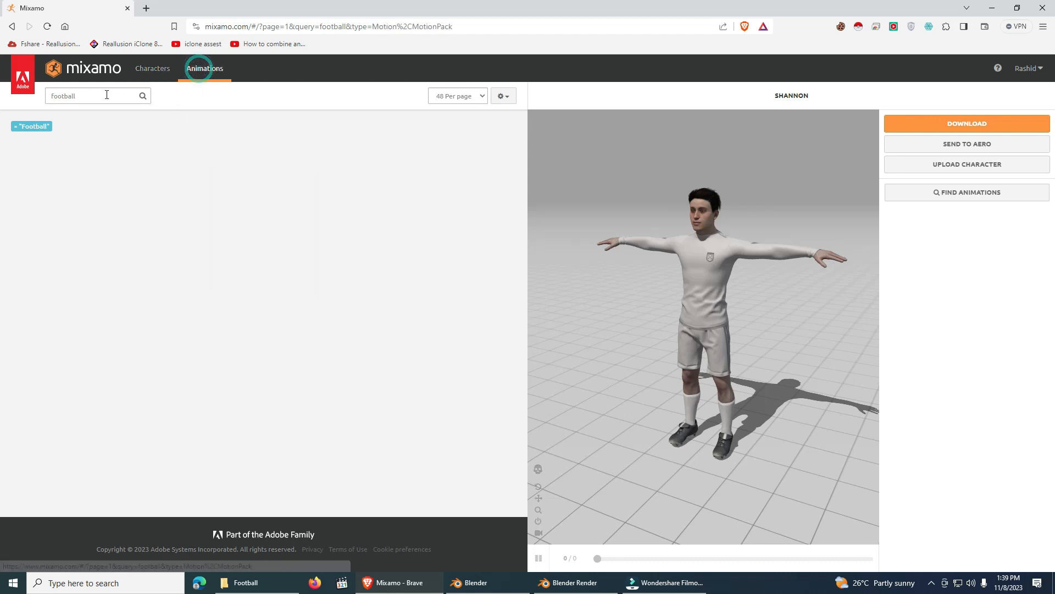
left_click_drag(104, 95, 28, 104)
type("goalke")
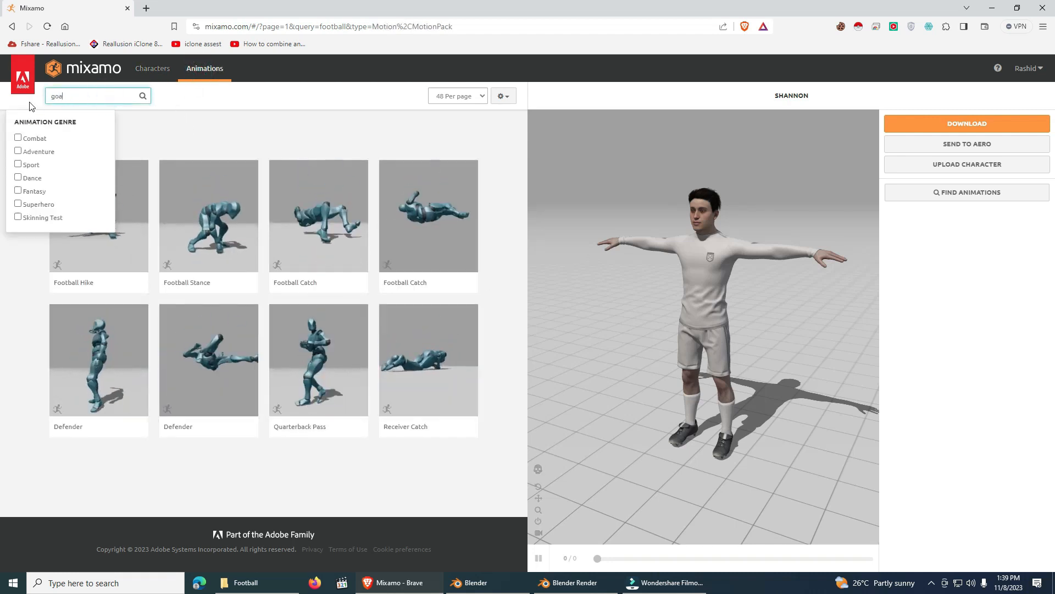
type("eper")
key("Return")
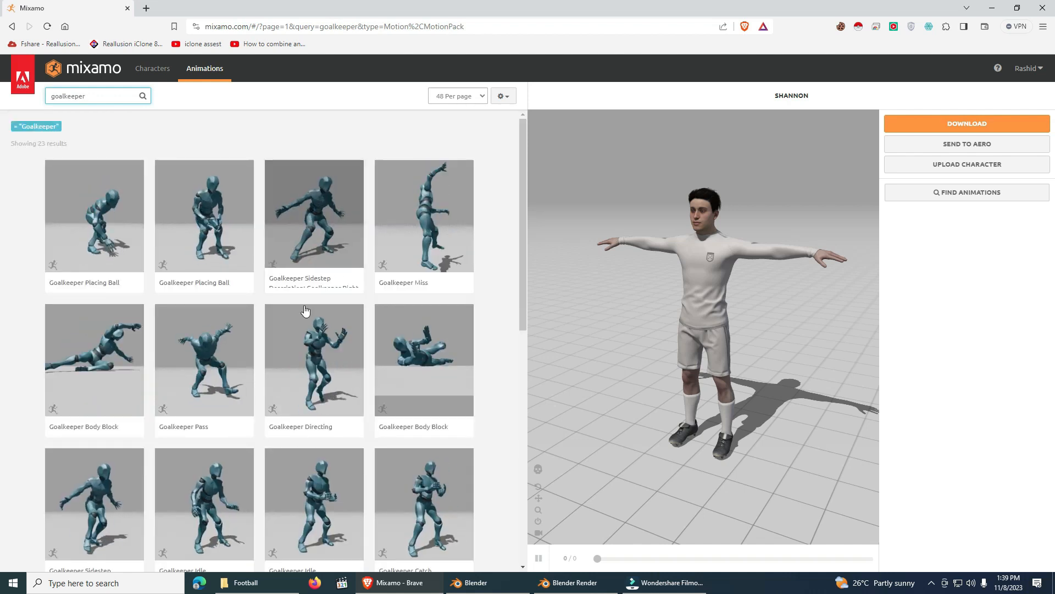
Step: Apply the Goalkeeper Idle animation to Shannon, with Overdrive set to 56 and Character Arm-Space to 71
scroll(254, 352, "down", 3)
scroll(195, 303, "down", 2)
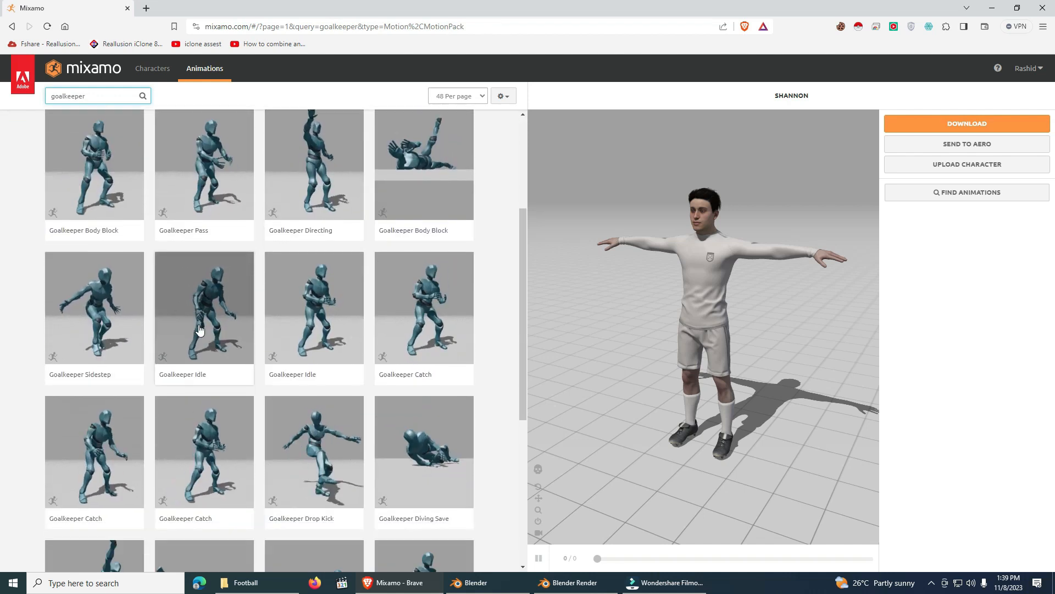
left_click(203, 251)
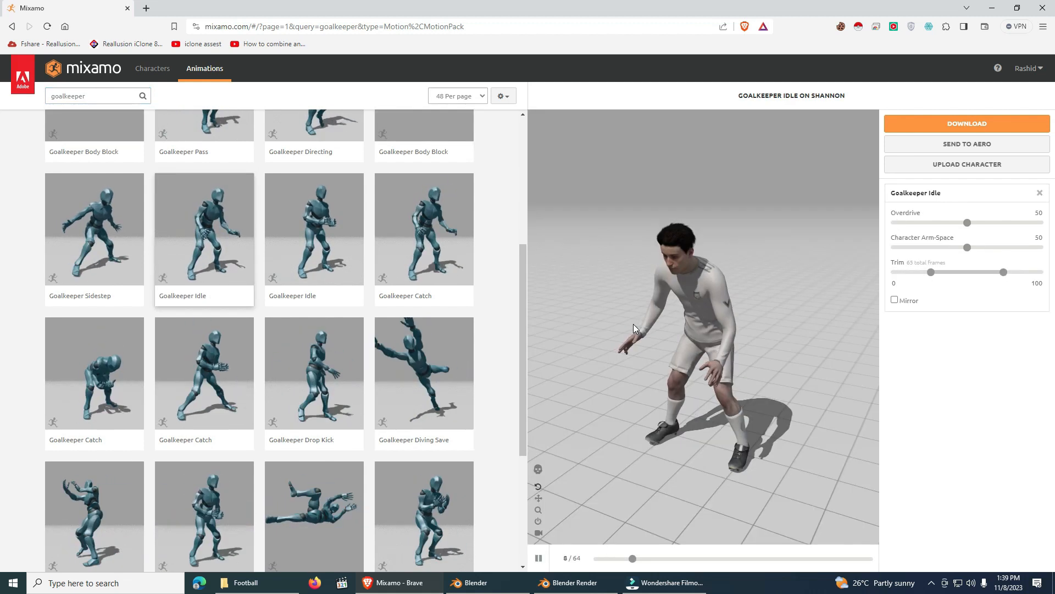
left_click_drag(967, 222, 996, 249)
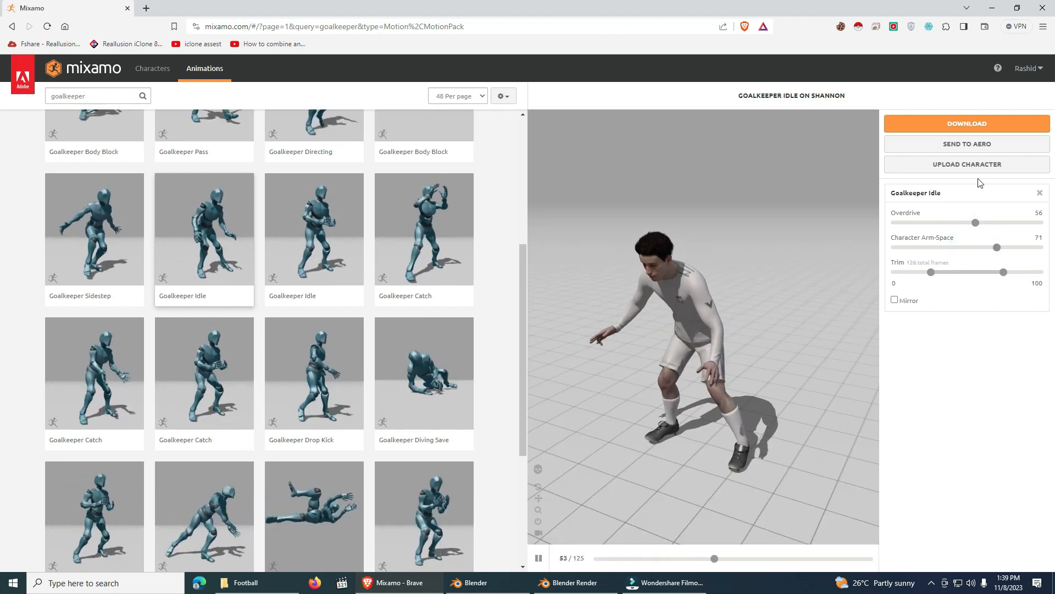
Step: Request the Goalkeeper Idle download as FBX Binary with skin at 30 frames per second, and cancel saving the file
left_click(947, 125)
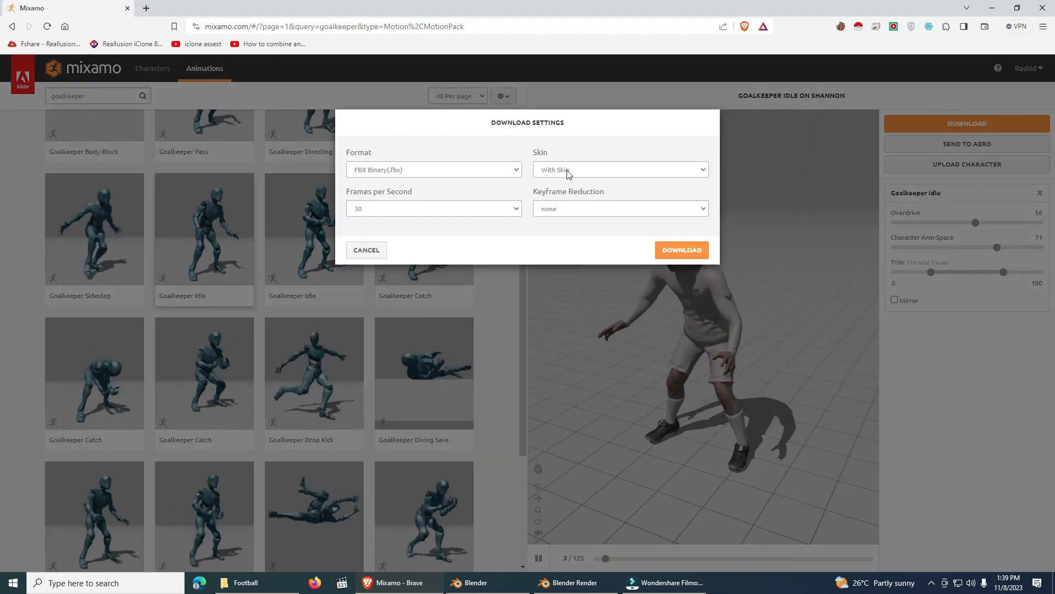
left_click(569, 169)
left_click(558, 180)
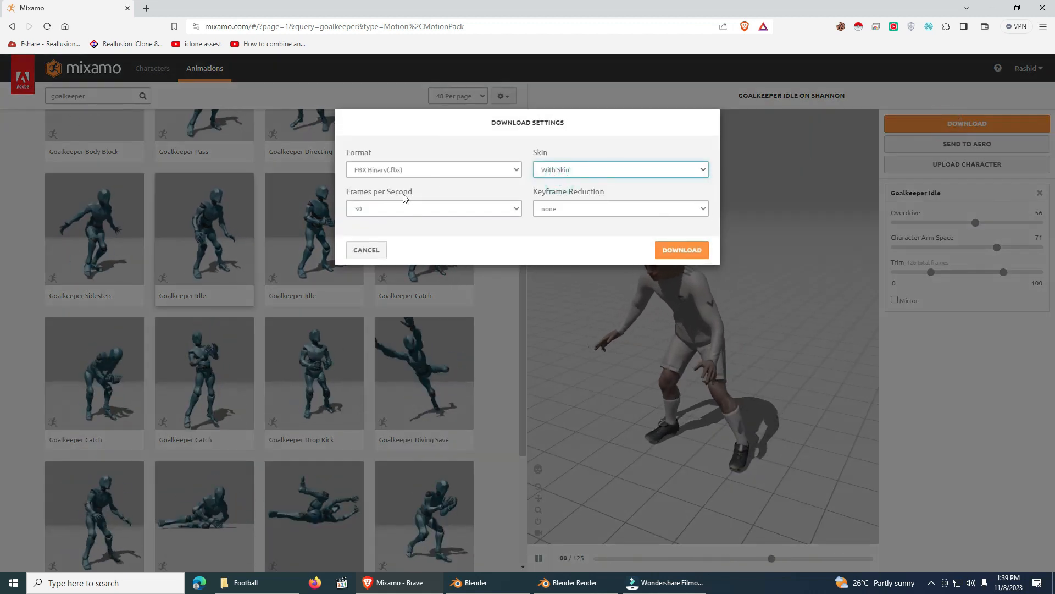
left_click(681, 250)
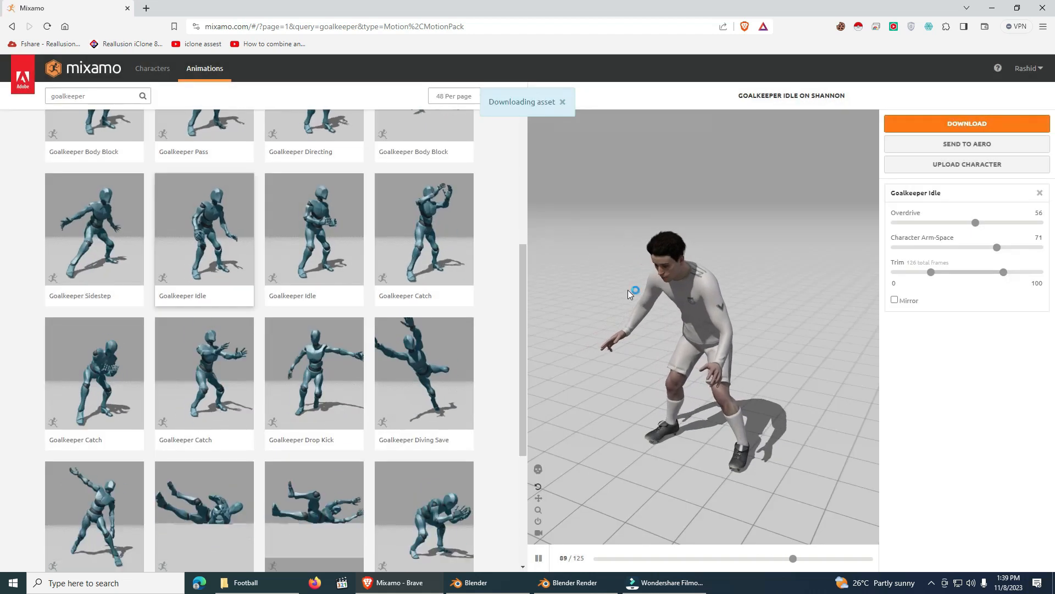
left_click(486, 280)
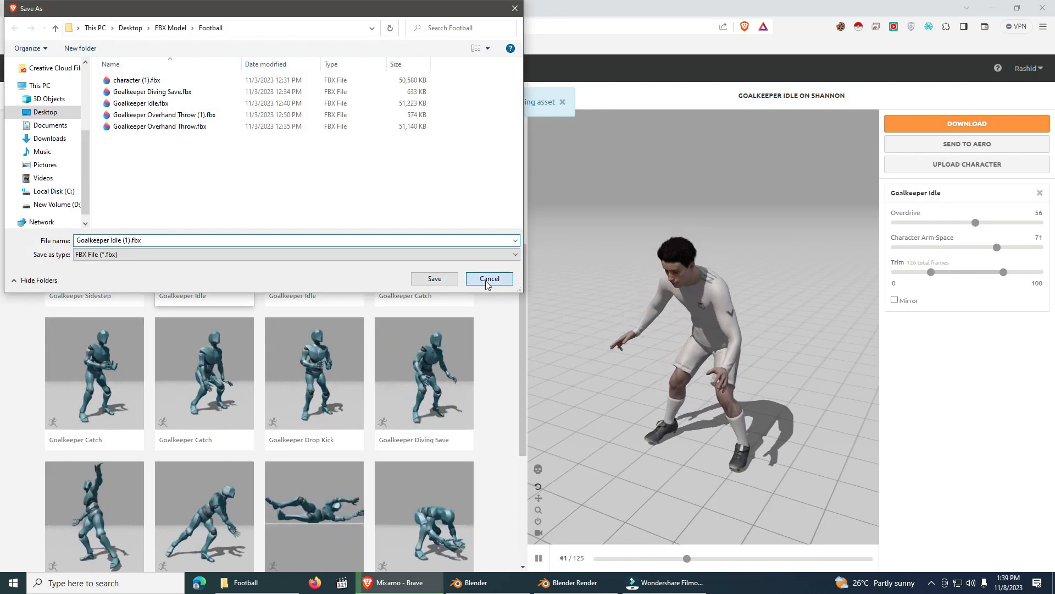
Step: Apply the Goalkeeper Diving Save animation to Shannon and bring the whole motion into the preview
left_click(441, 385)
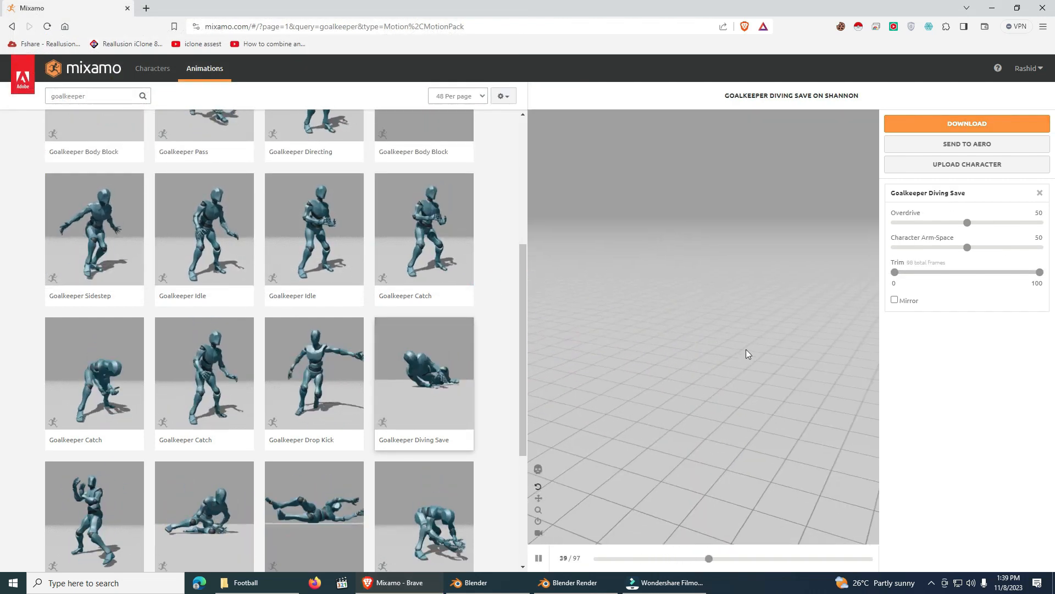
left_click(537, 486)
left_click_drag(702, 401, 715, 400)
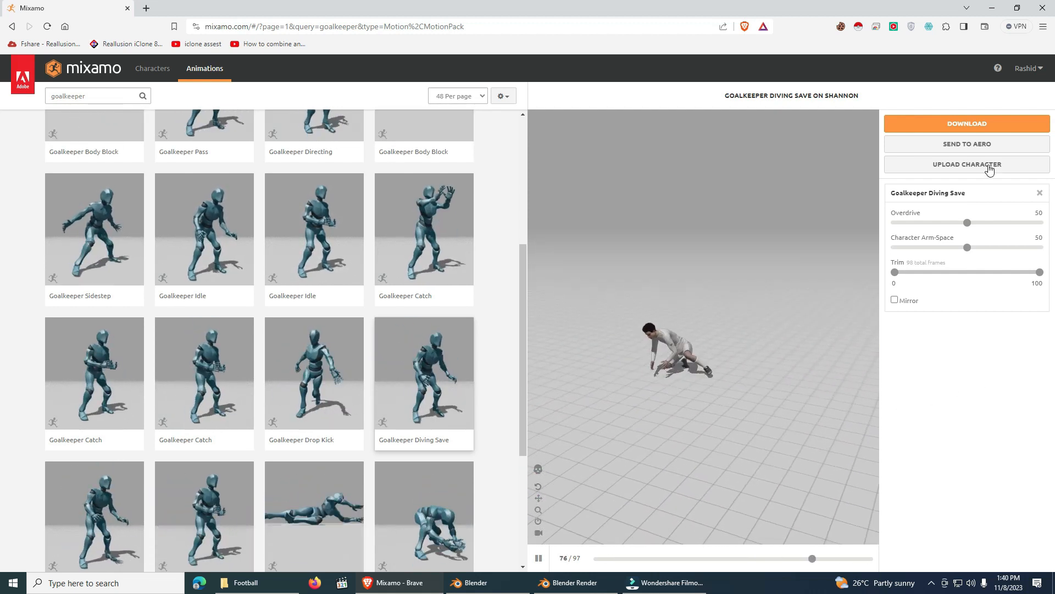
Step: Request the Goalkeeper Diving Save download as FBX Binary without skin at 30 frames per second, and cancel saving the file
left_click(967, 123)
left_click(607, 169)
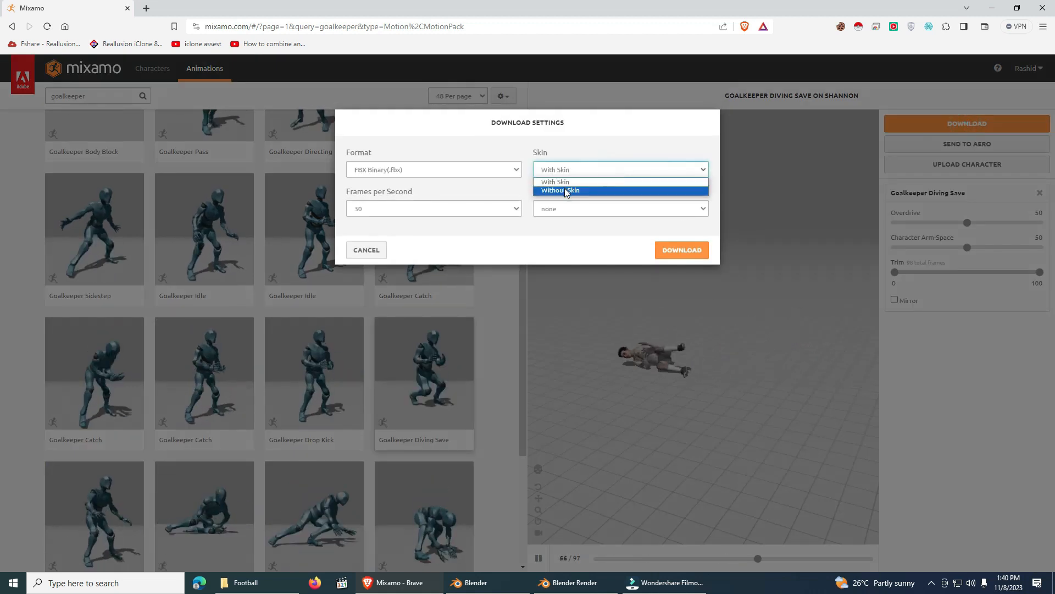
left_click(567, 190)
left_click(681, 250)
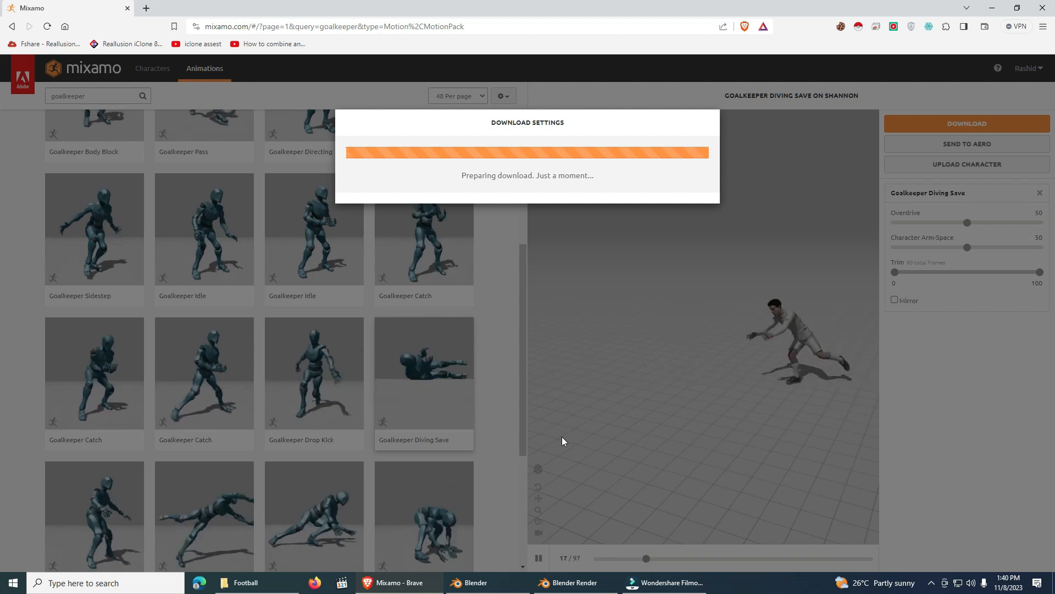
scroll(341, 473, "down", 1)
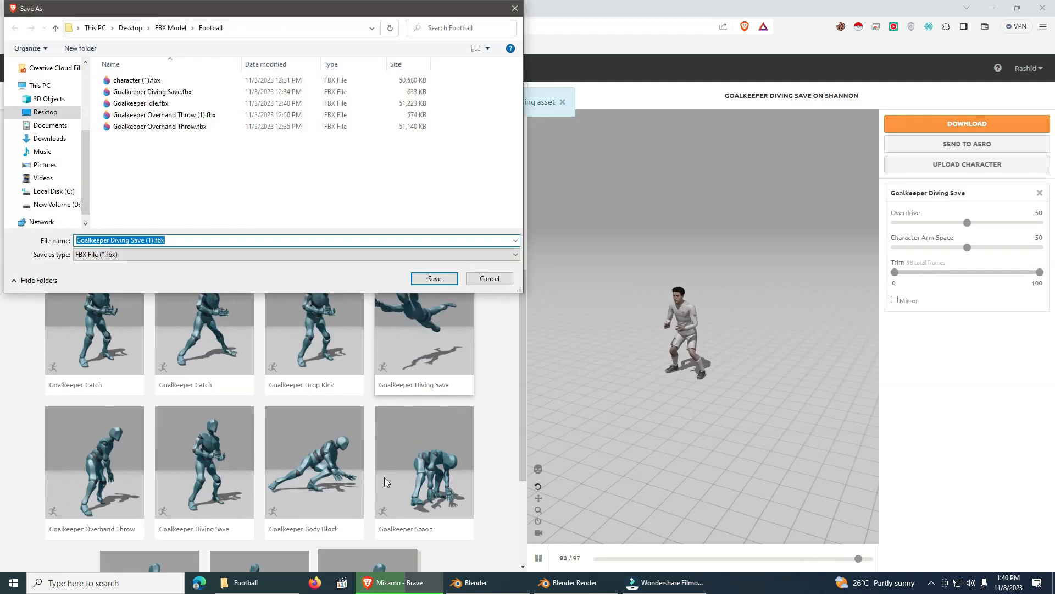
left_click(489, 278)
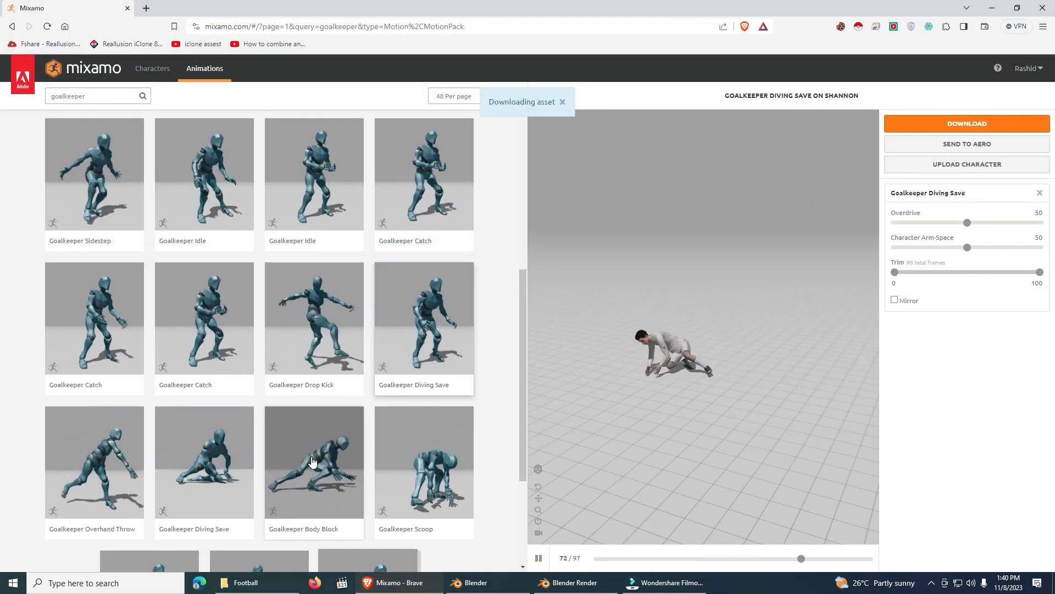
Step: Apply the Goalkeeper Overhand Throw animation to Shannon
left_click(112, 457)
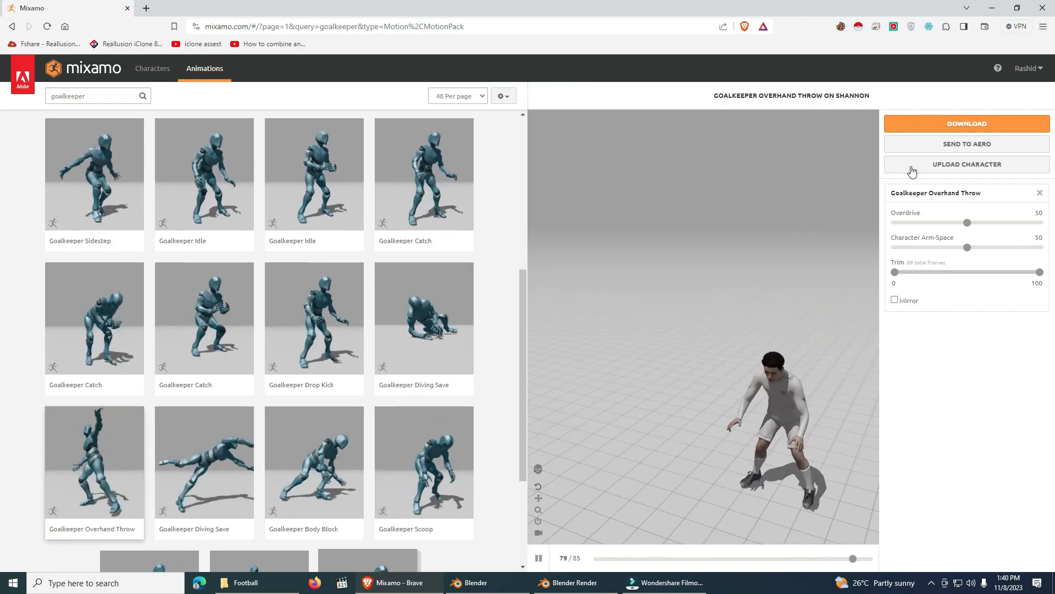
Step: Switch to Blender and import Goalkeeper Idle.fbx from the Football folder inside FBX Model on the Desktop
left_click(400, 199)
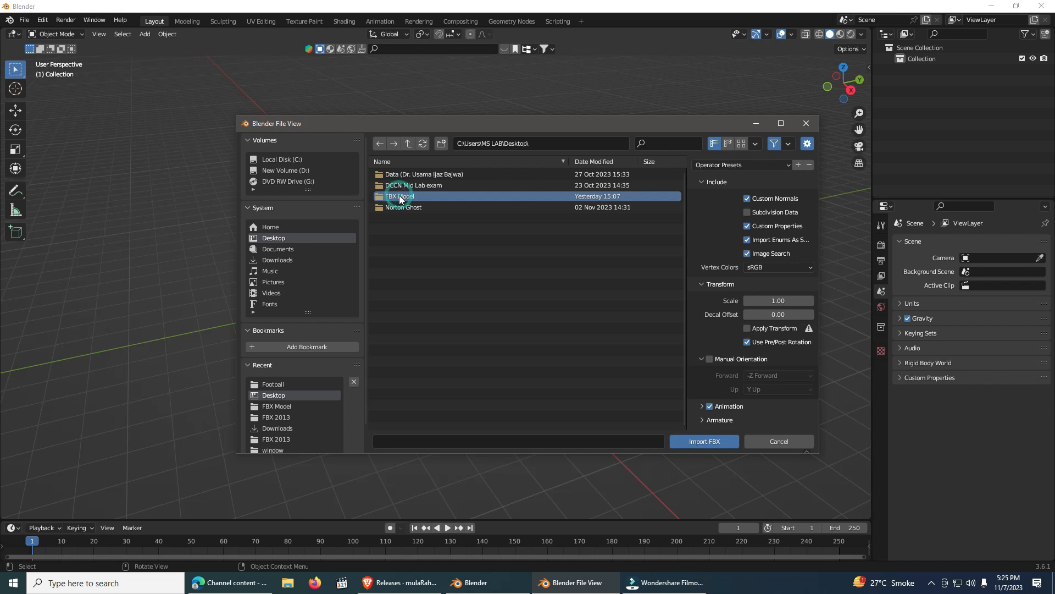
double_click(399, 197)
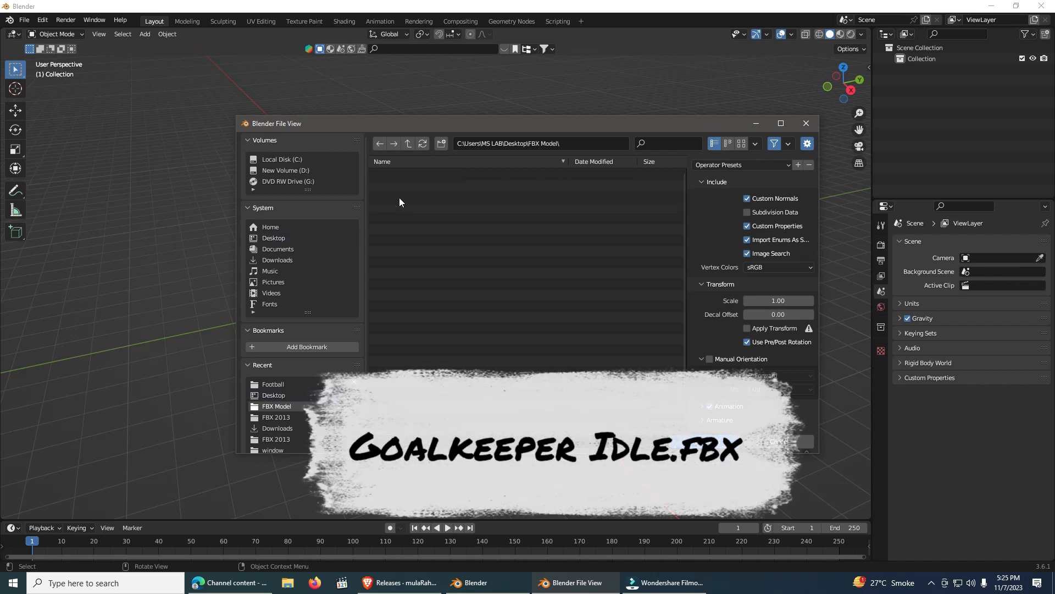
double_click(396, 174)
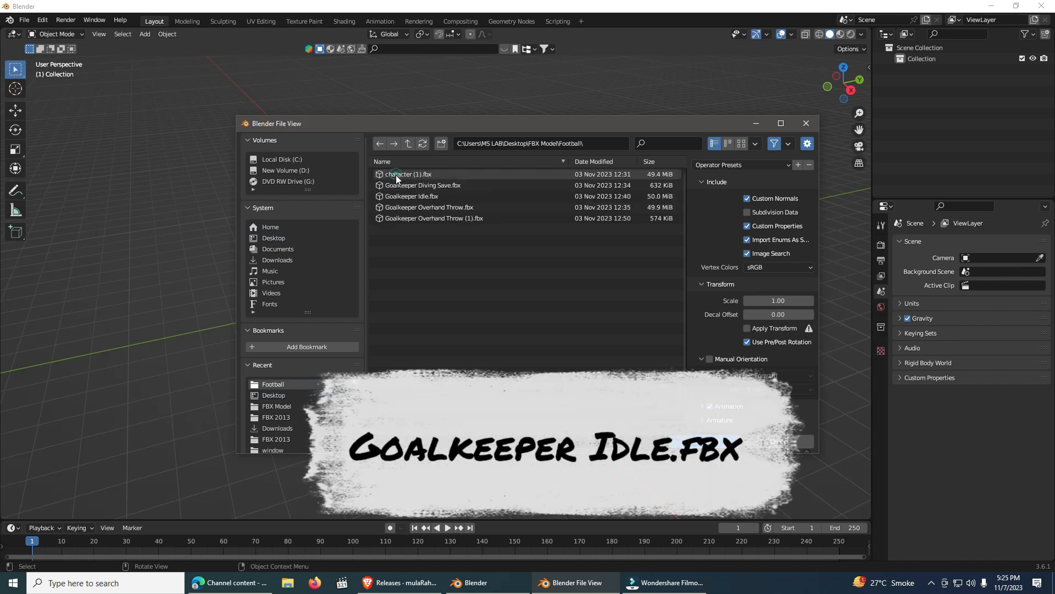
left_click(406, 196)
left_click(406, 195)
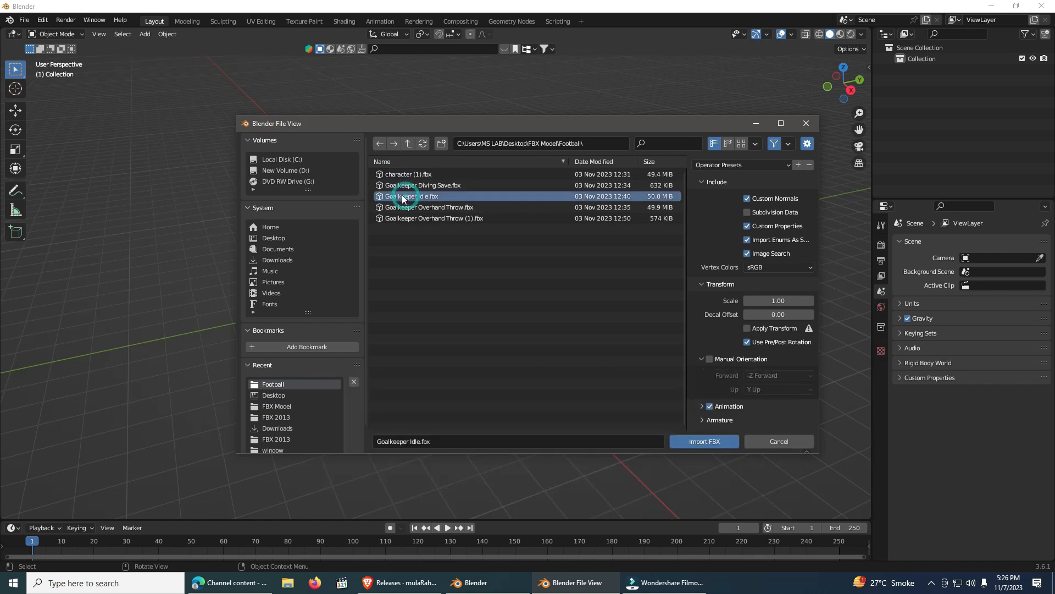
left_click(694, 441)
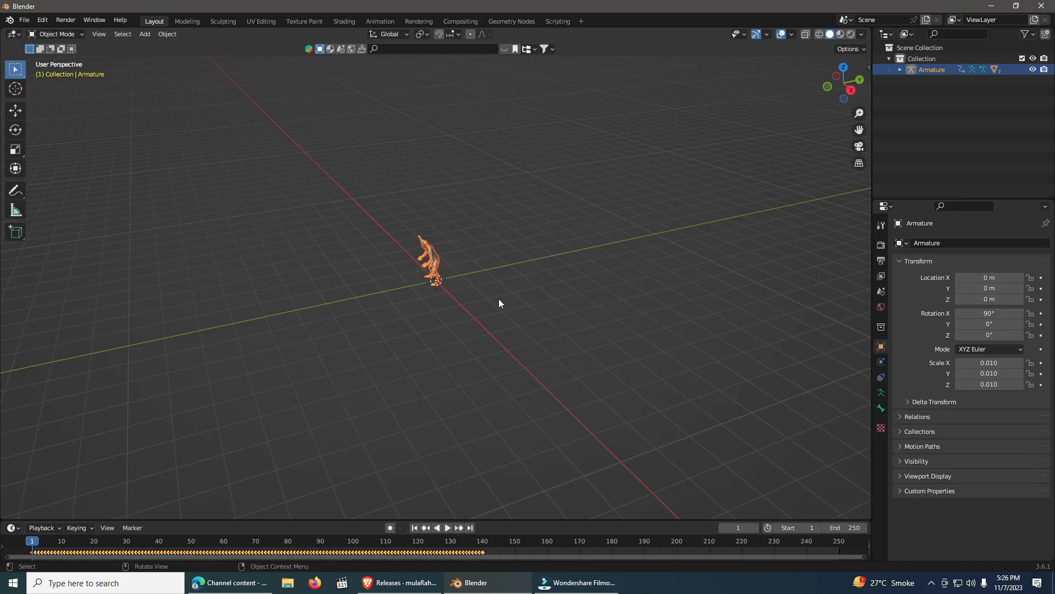
Step: Deselect the imported goalkeeper and play its idle animation while examining the character from the front
scroll(471, 302, "up", 6)
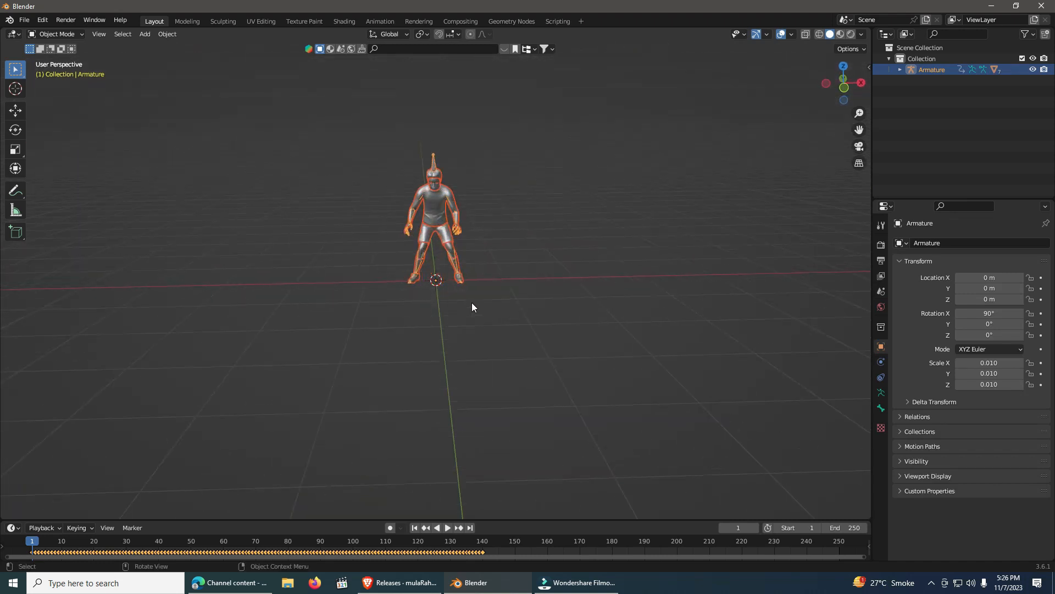
middle_click_drag(514, 284, 549, 283)
left_click(611, 255)
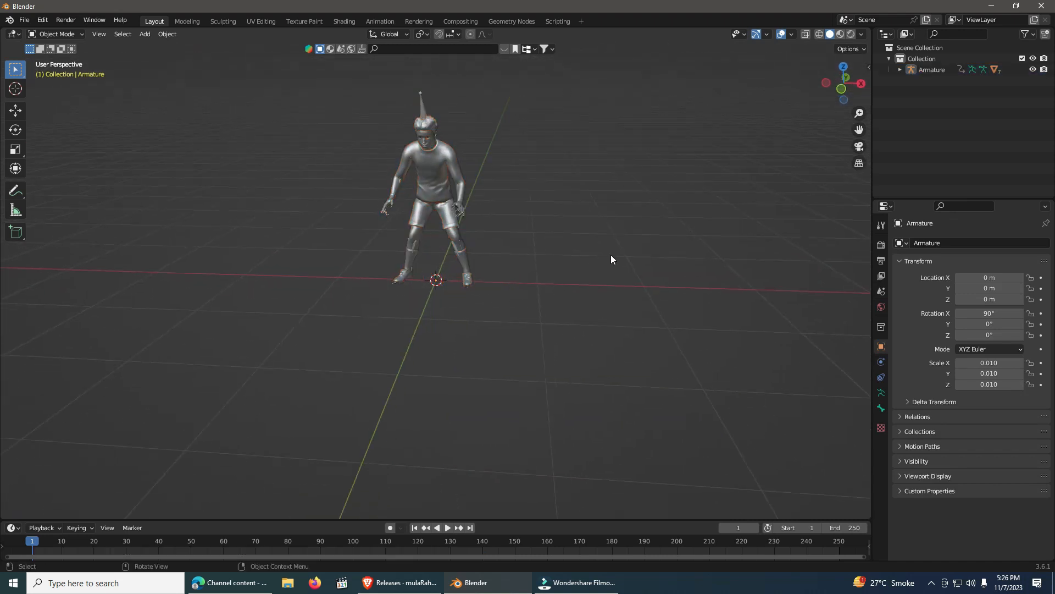
key("space")
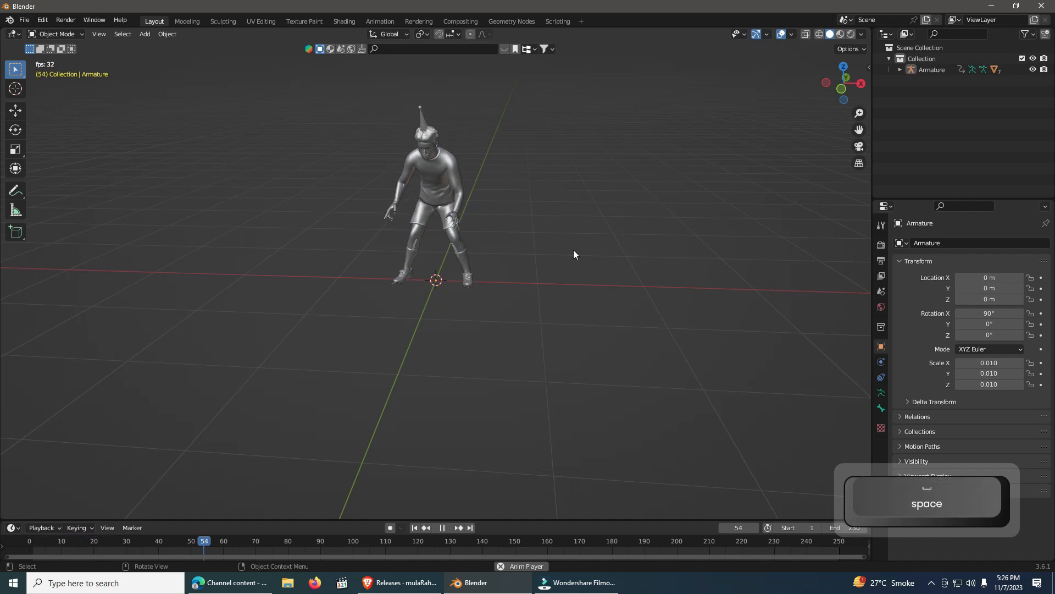
middle_click_drag(573, 249, 595, 243)
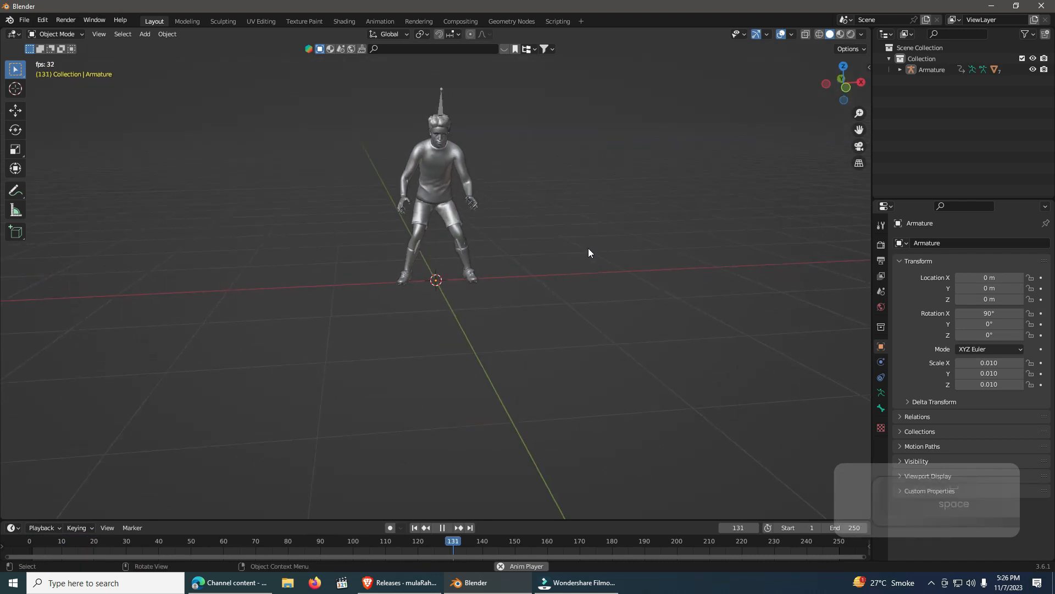
Step: Stop playback, enlarge the timeline and delete the goalkeeper's idle keyframes from frame 1 to about frame 79
key("space")
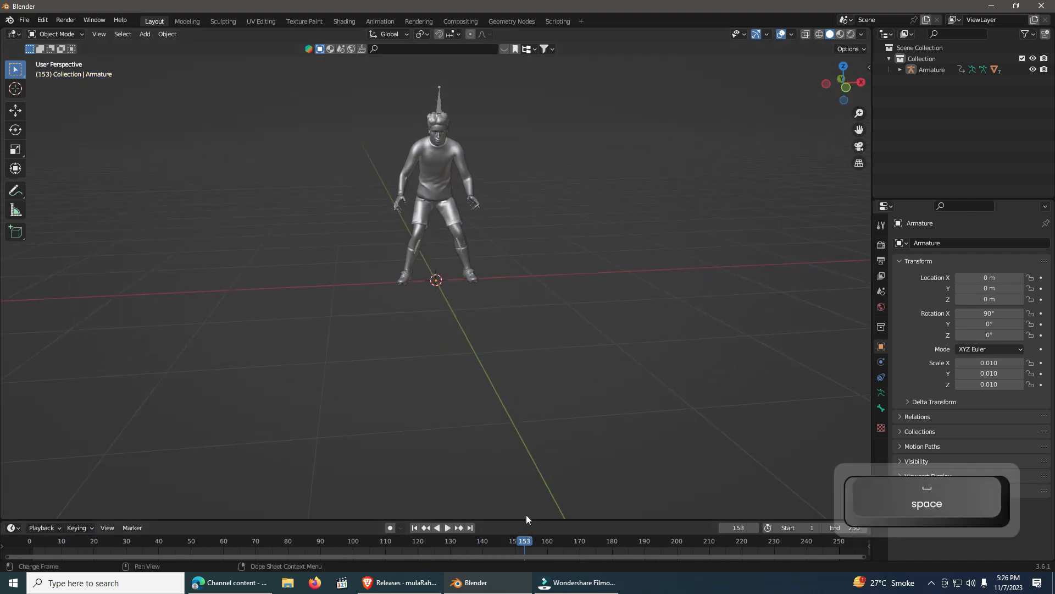
left_click_drag(526, 518, 526, 418)
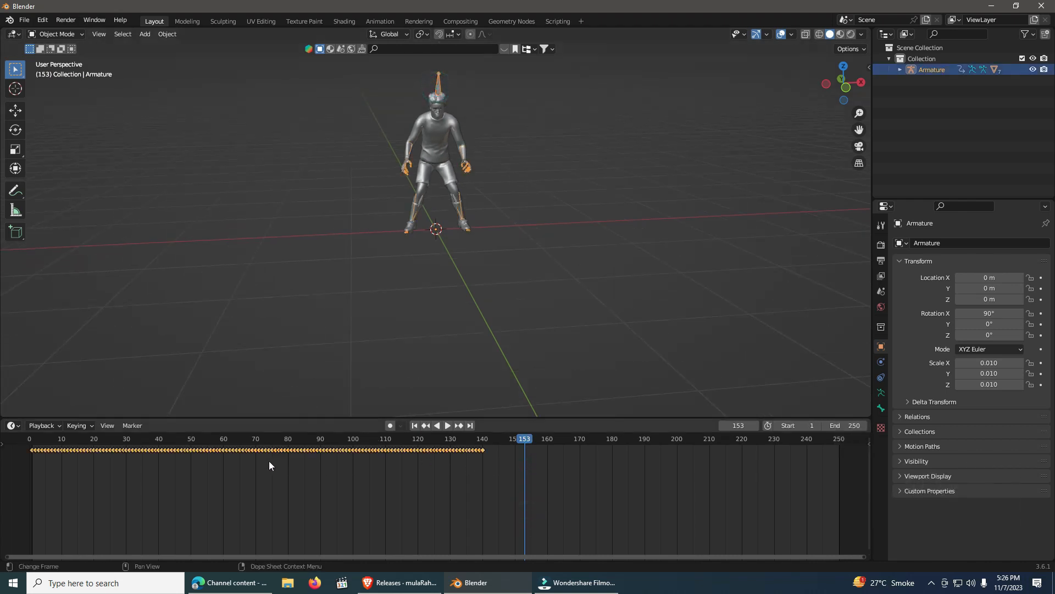
left_click_drag(287, 460, 42, 447)
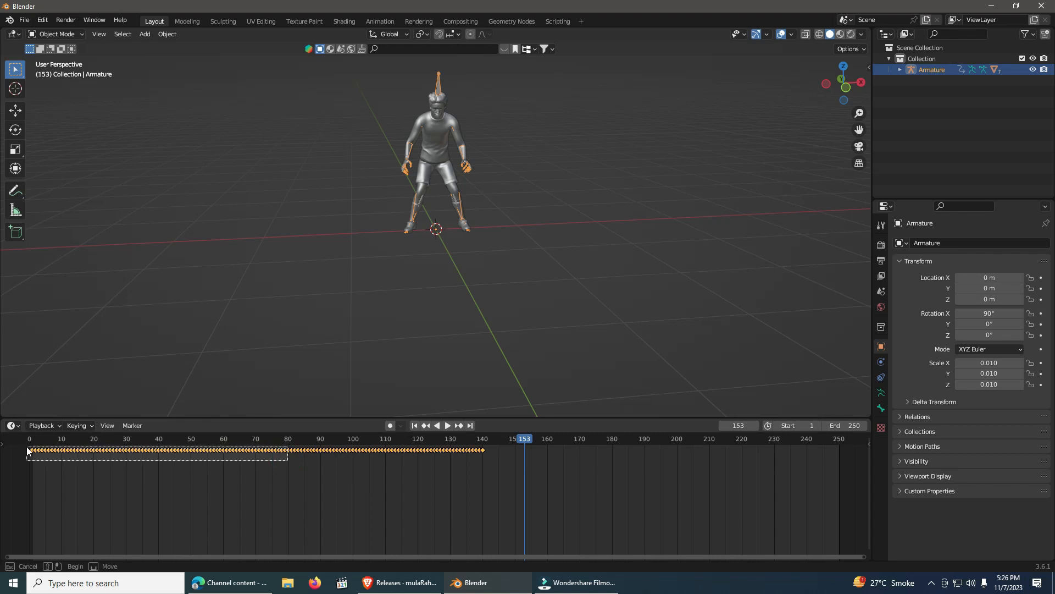
key("Delete")
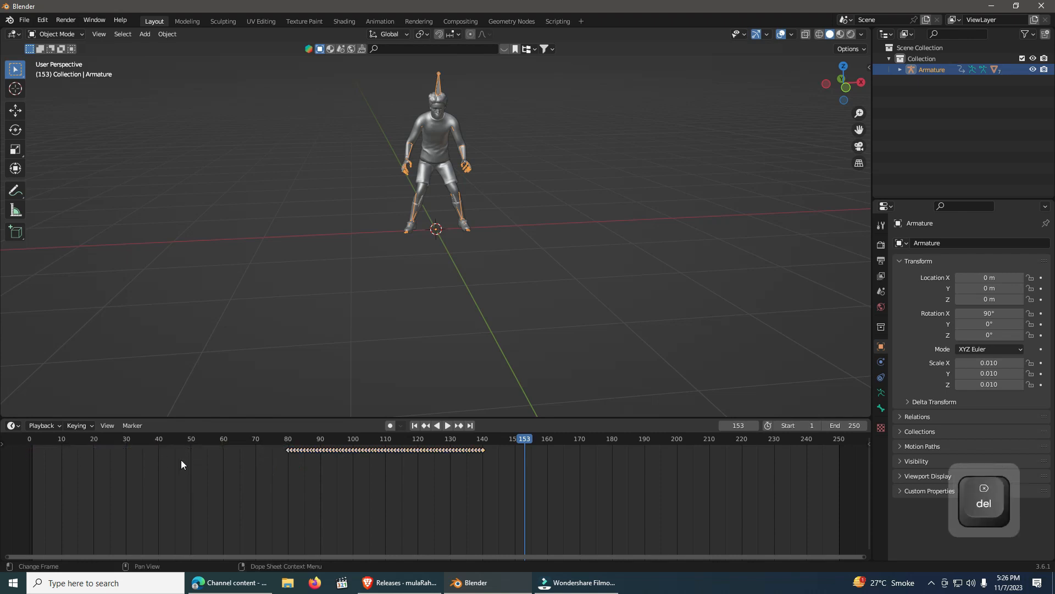
Step: Move all the remaining idle keyframes back so they start at about frame 2, and deselect the goalkeeper
left_click_drag(273, 447, 274, 448)
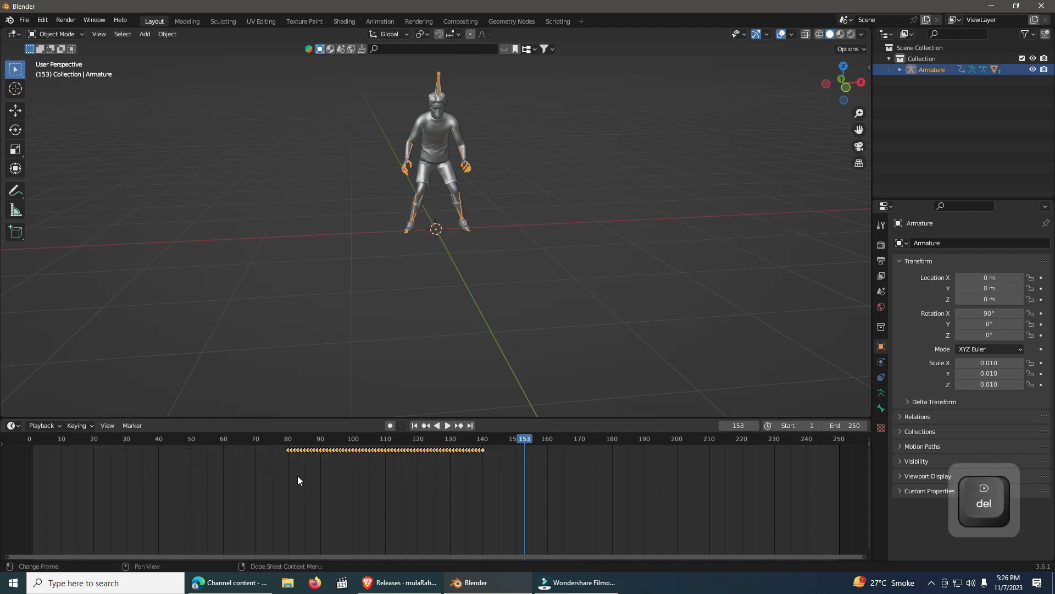
key("g")
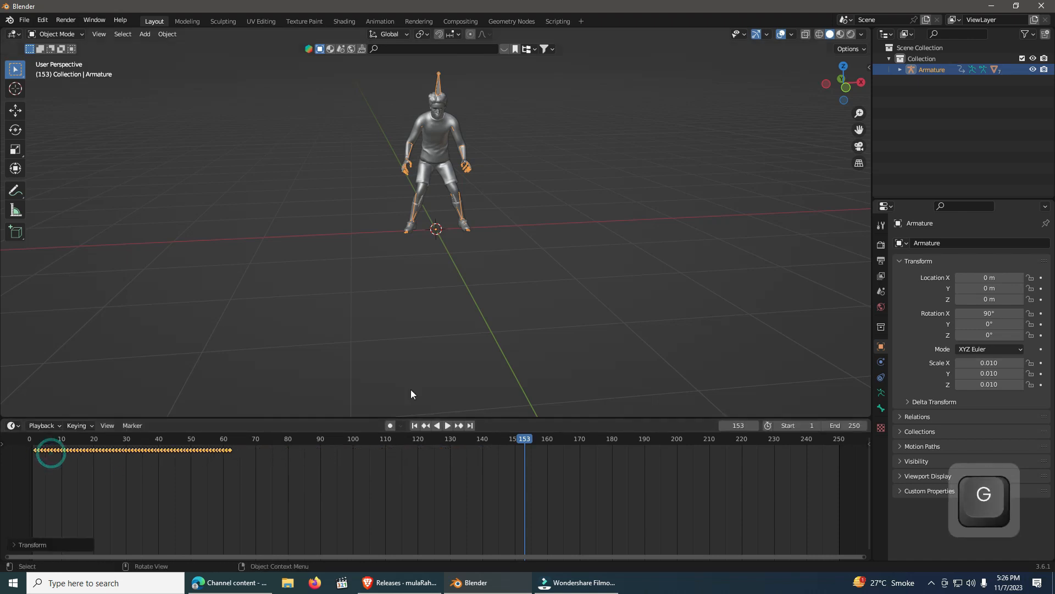
left_click(472, 328)
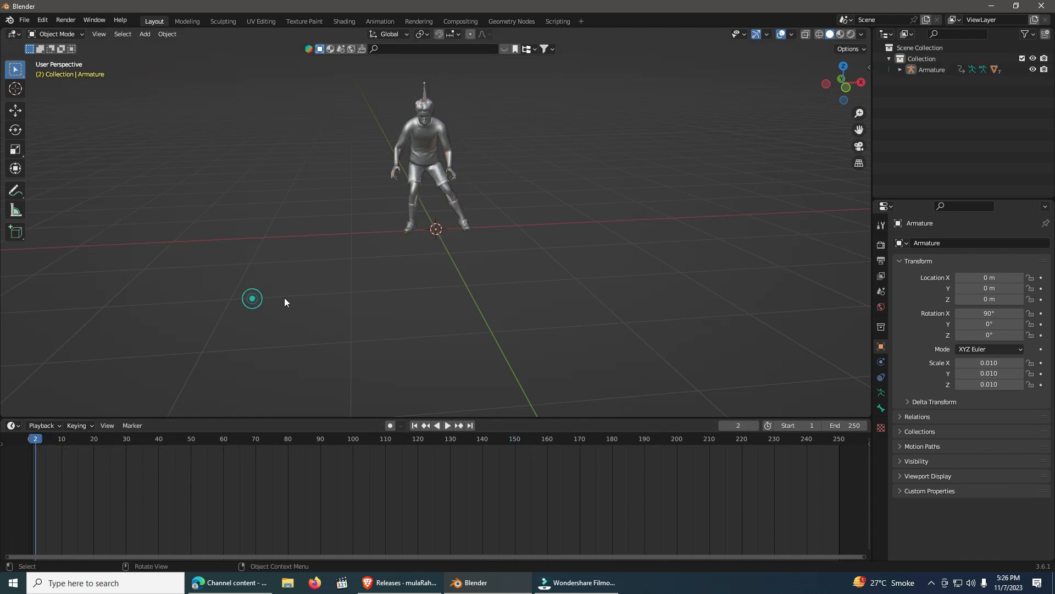
Step: Import Goalkeeper Diving Save.fbx from the Football folder and move its armature about 1.25 m along the X axis
left_click(25, 21)
mouse_move(75, 170)
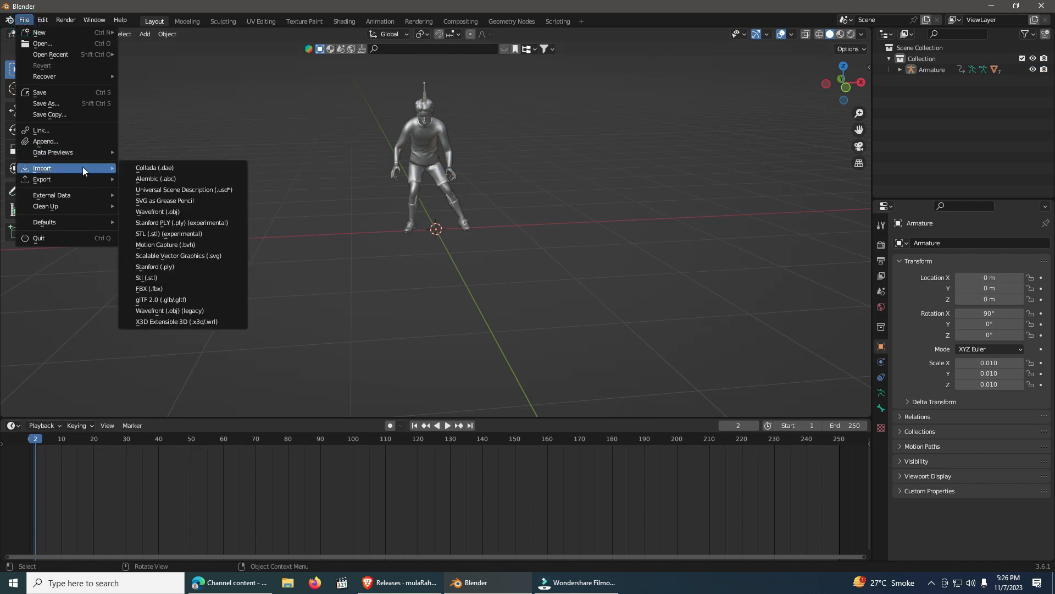
left_click(159, 291)
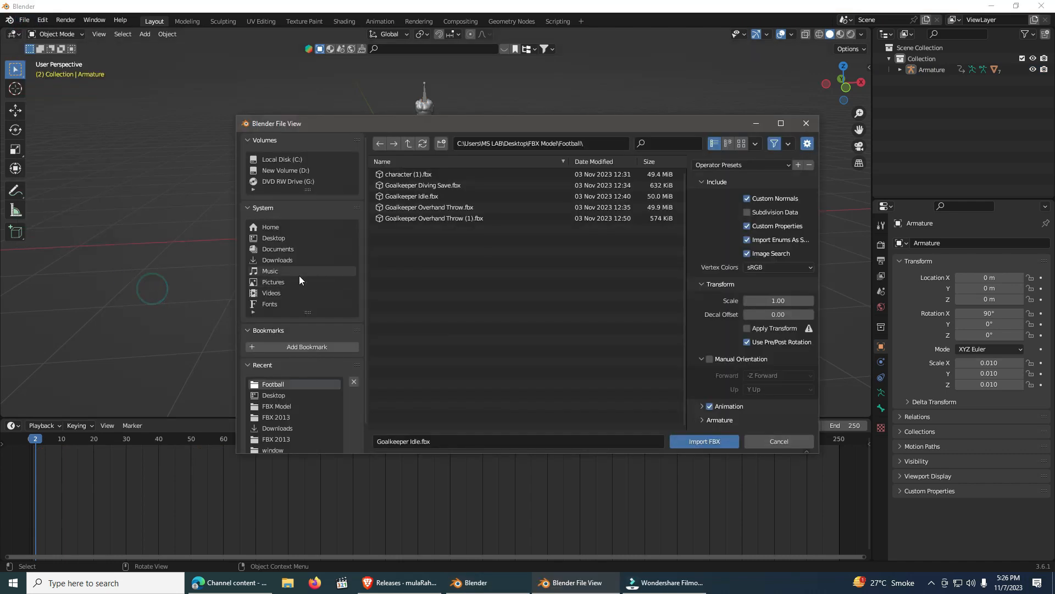
left_click(438, 186)
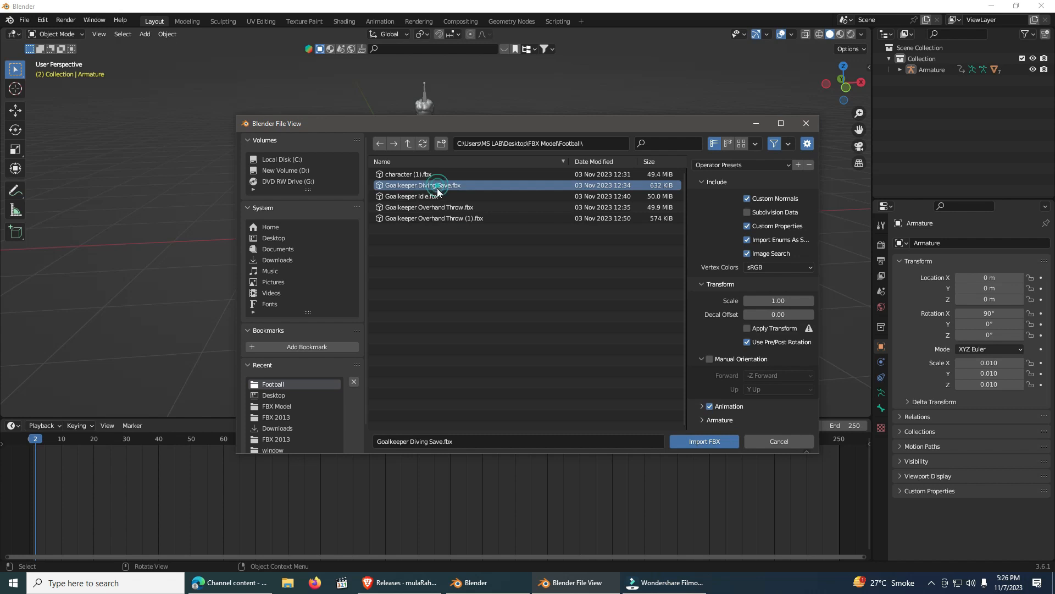
left_click(696, 439)
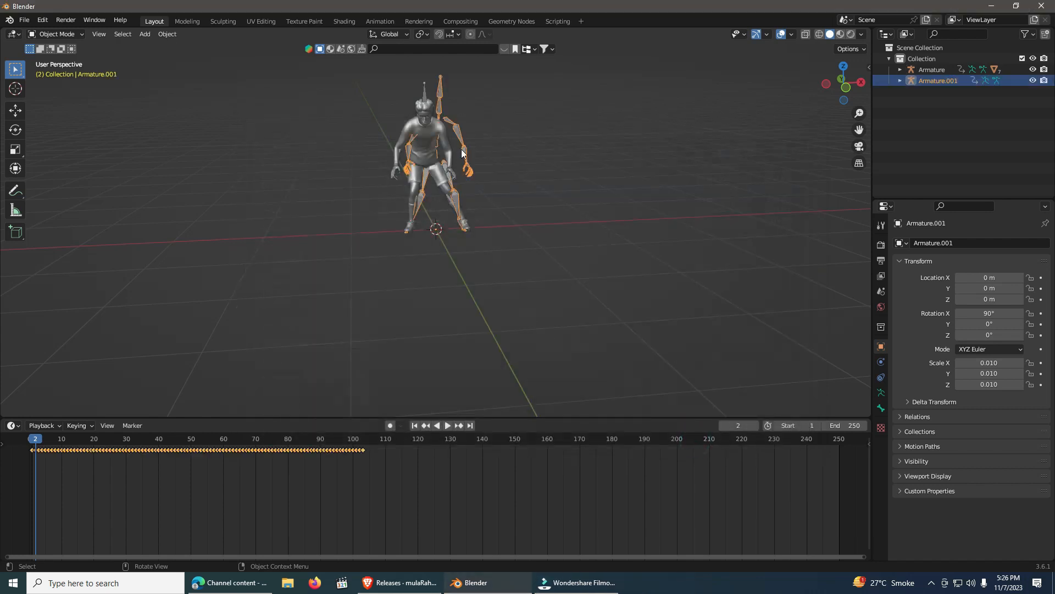
key("g")
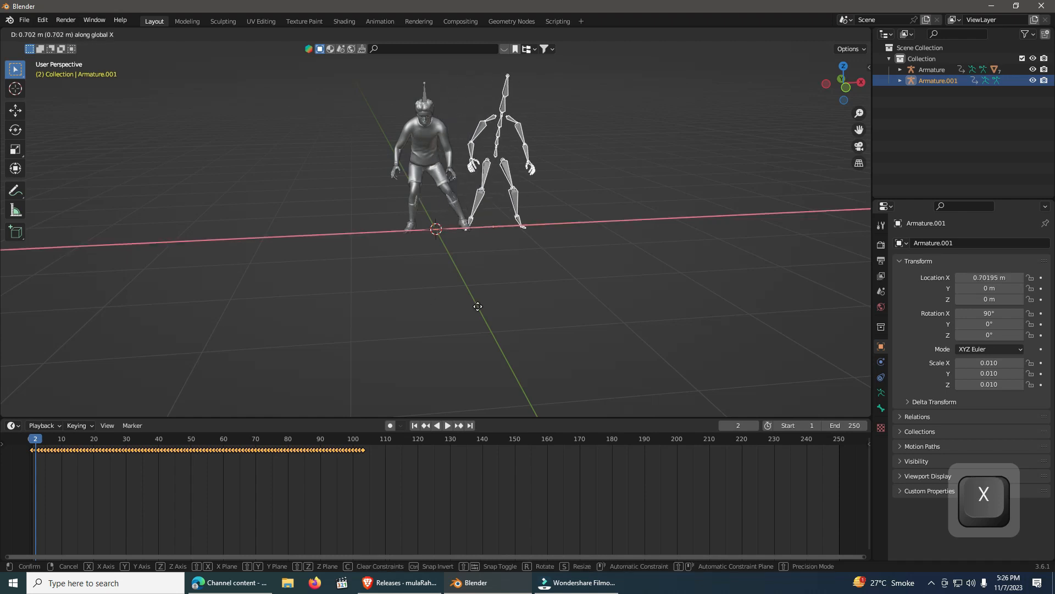
left_click(518, 310)
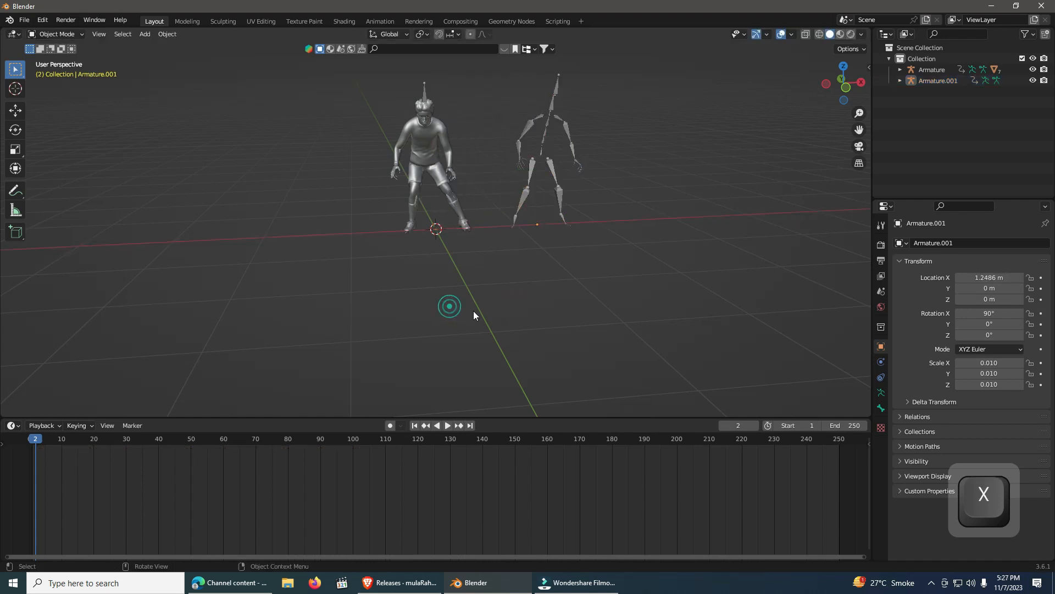
Step: Import Goalkeeper Overhand Throw (1).fbx and move its armature about -1.44 m along the X axis, to the other side of the goalkeeper
left_click(22, 21)
mouse_move(58, 167)
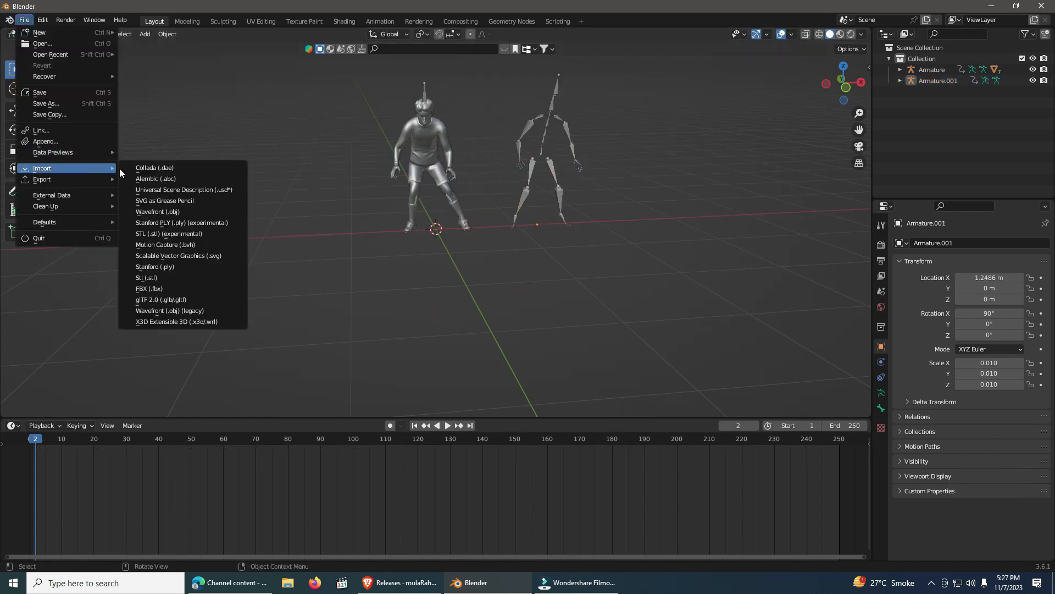
left_click(180, 287)
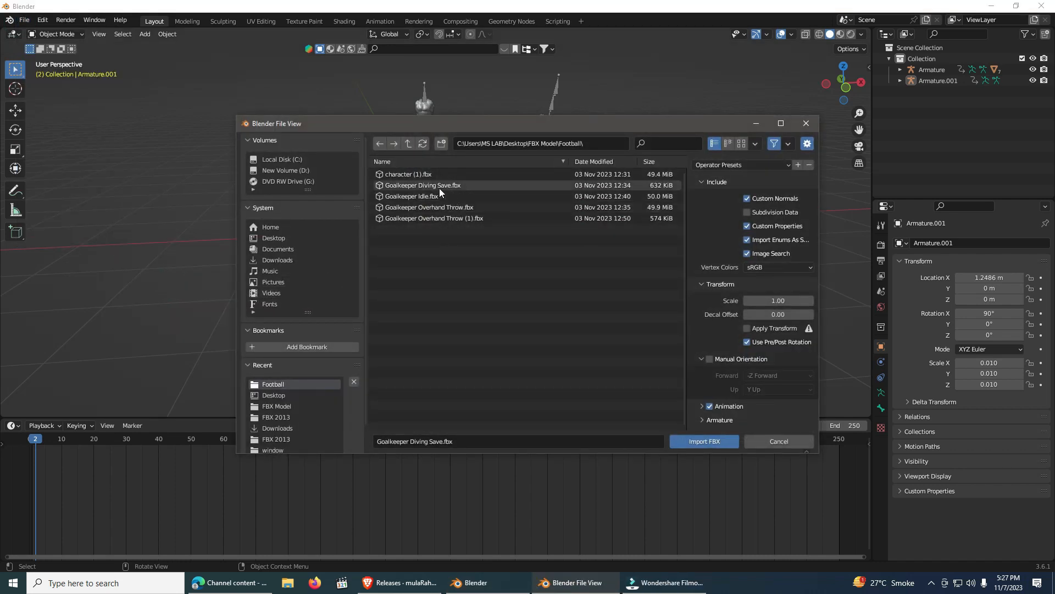
left_click(686, 442)
key("g")
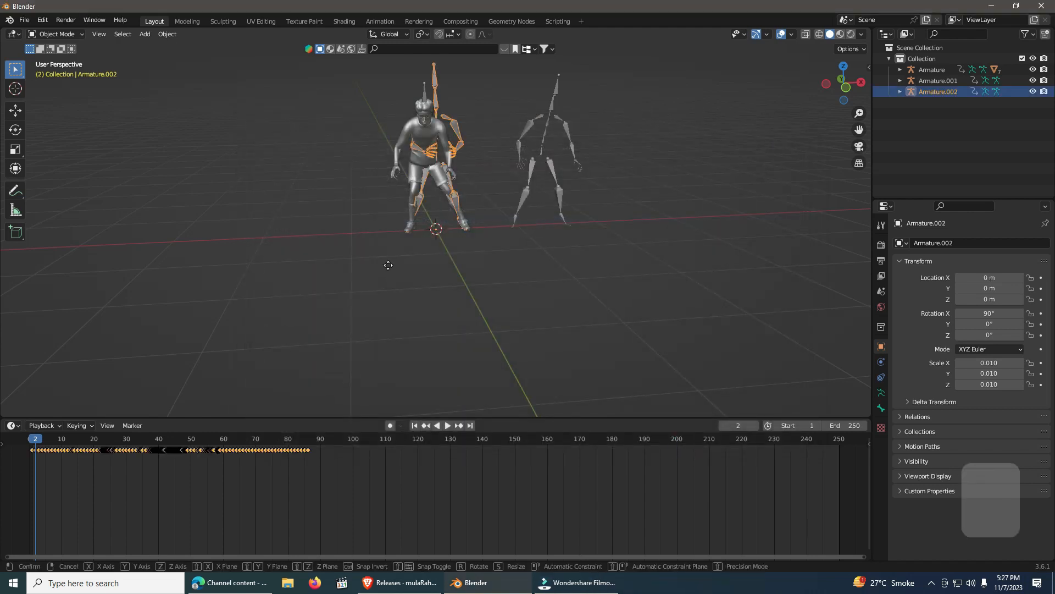
key("x")
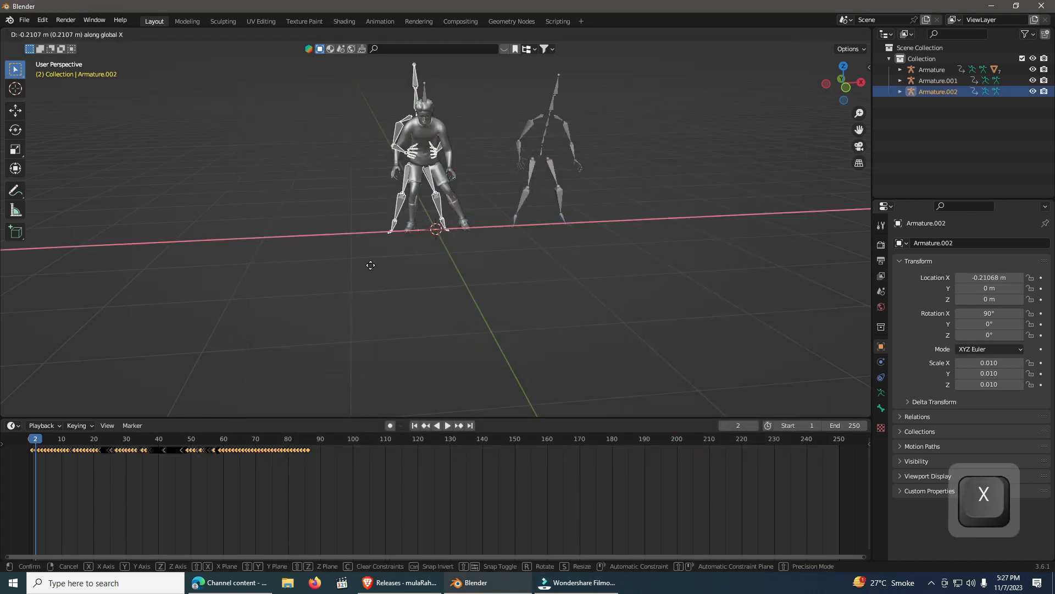
left_click(265, 265)
left_click(410, 273)
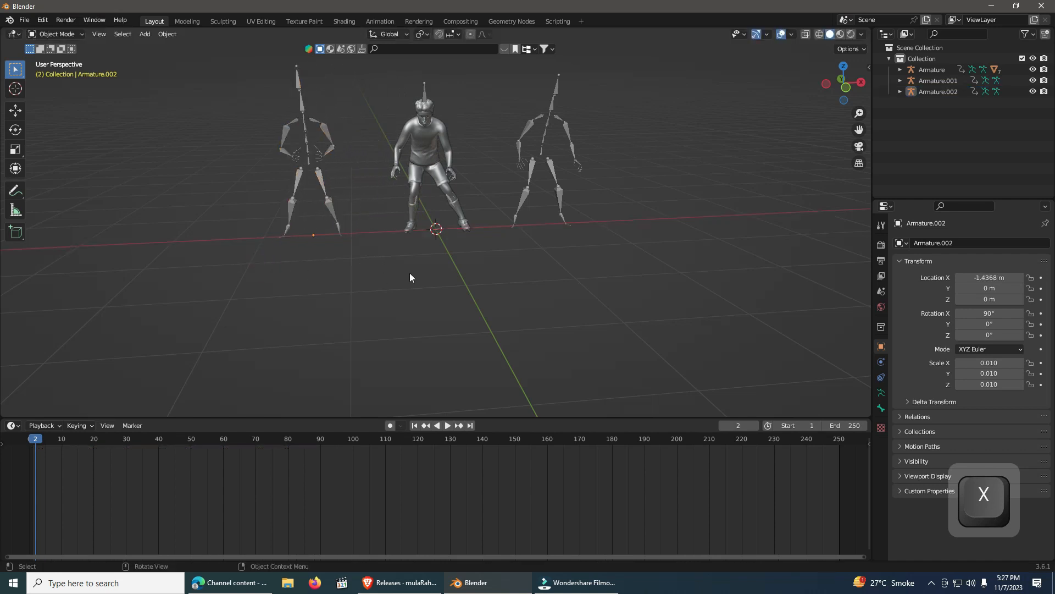
Step: Play the animations of the goalkeeper and both imported armatures to examine their motion, and return to frame 1
key("space")
middle_click_drag(411, 330, 474, 293)
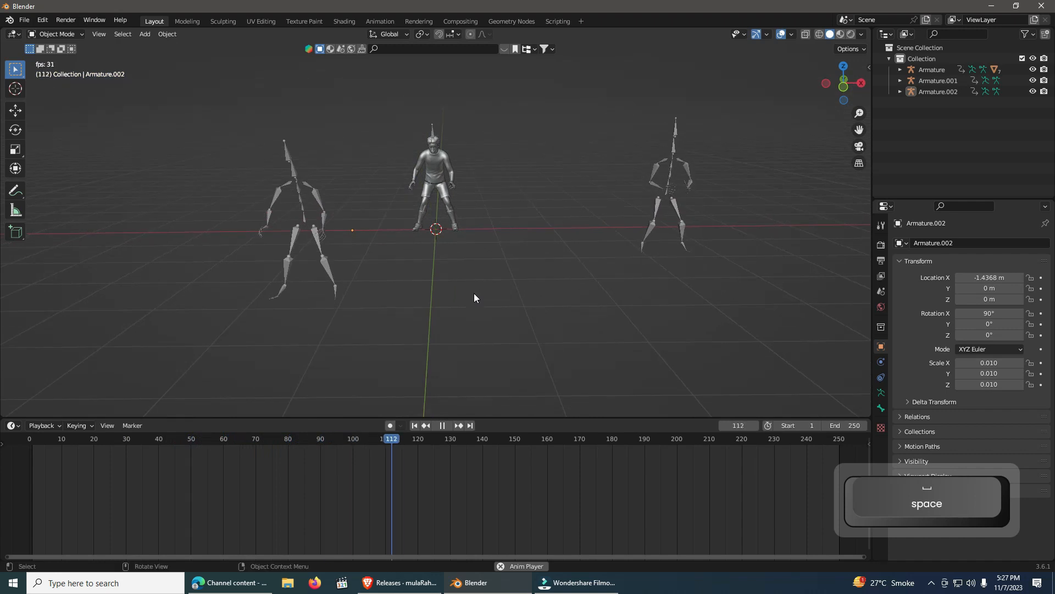
key("space")
left_click_drag(419, 436, 32, 437)
key("space")
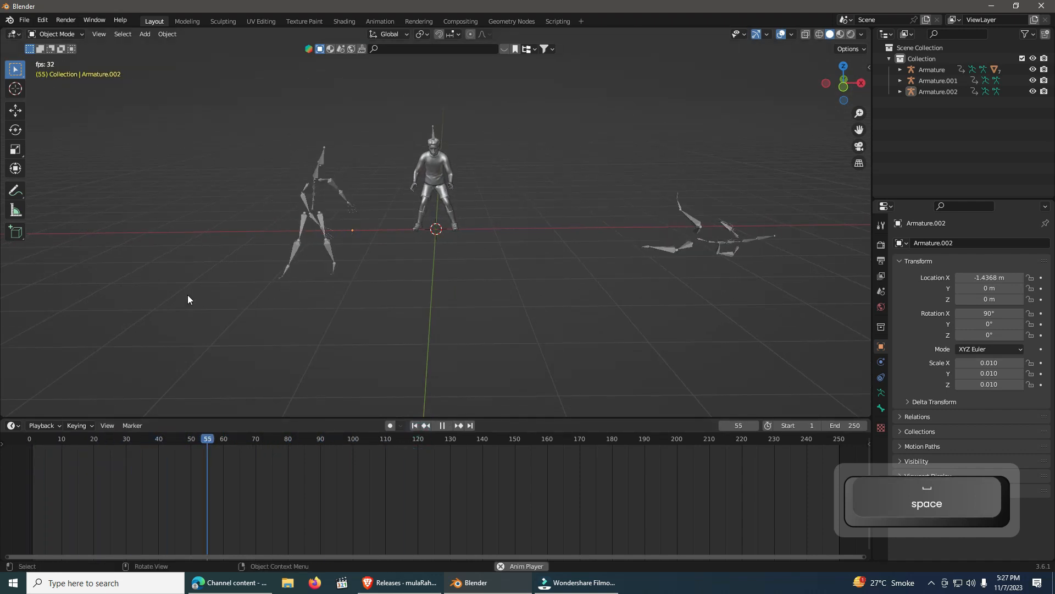
key("space")
left_click_drag(209, 437, 35, 446)
Step: Change the timeline area to a Dope Sheet in Action Editor mode
left_click(14, 426)
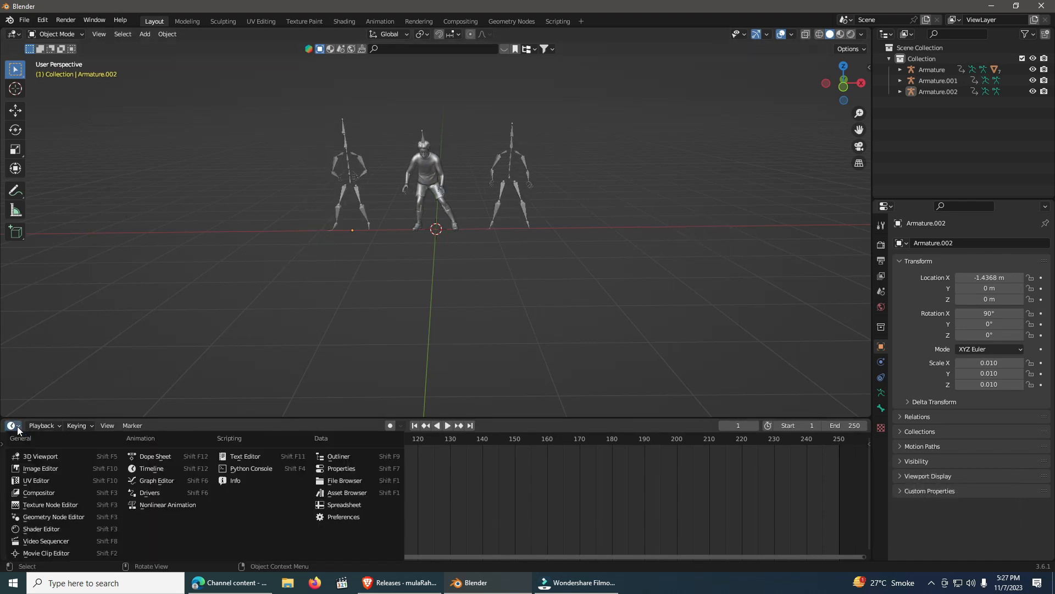
left_click(144, 457)
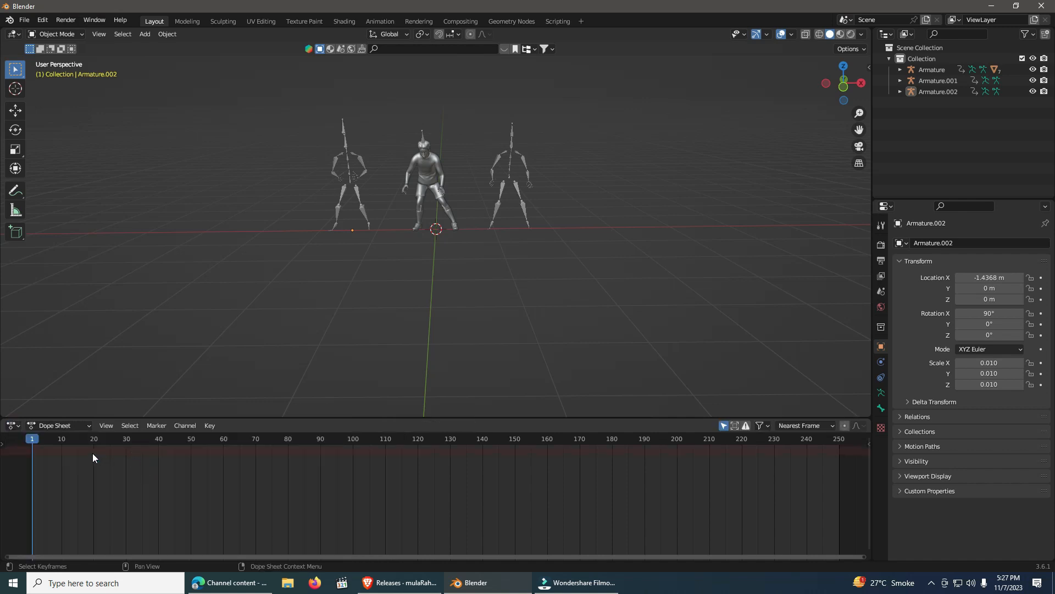
left_click(57, 425)
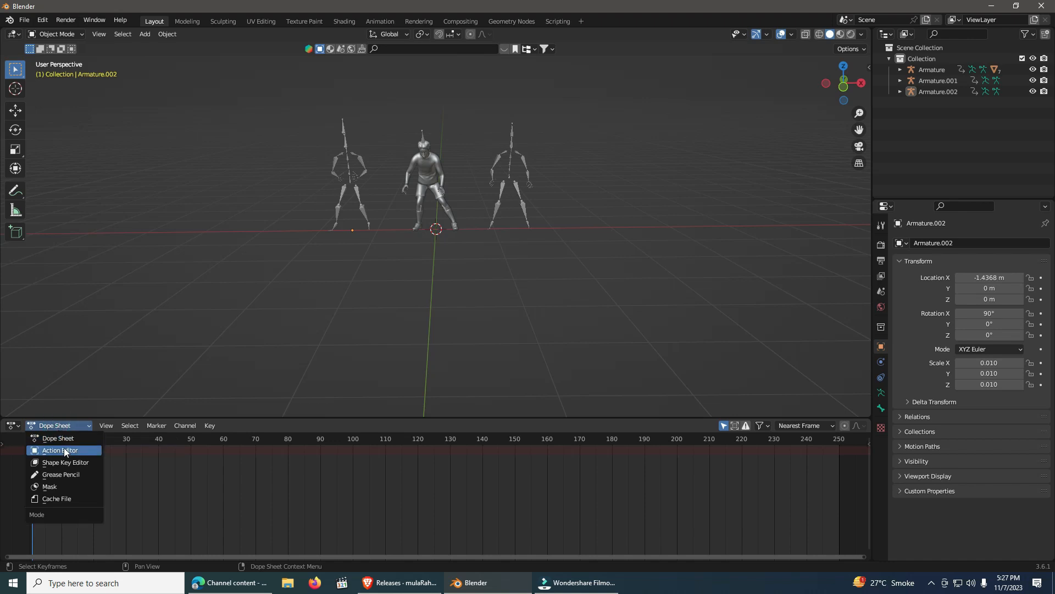
left_click(64, 450)
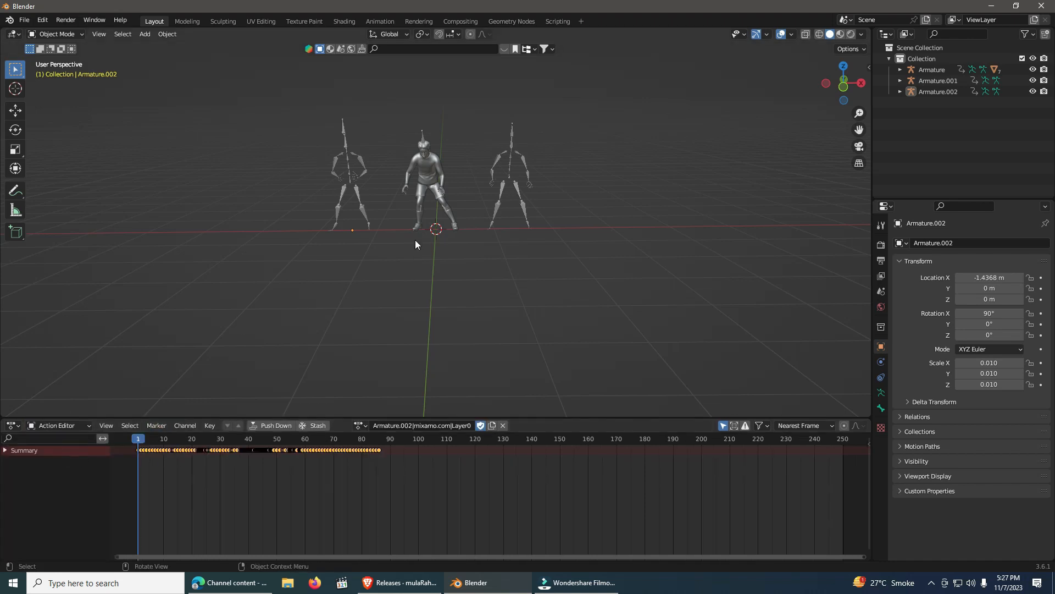
Step: Rename the goalkeeper character's action as Ideal
left_click(423, 137)
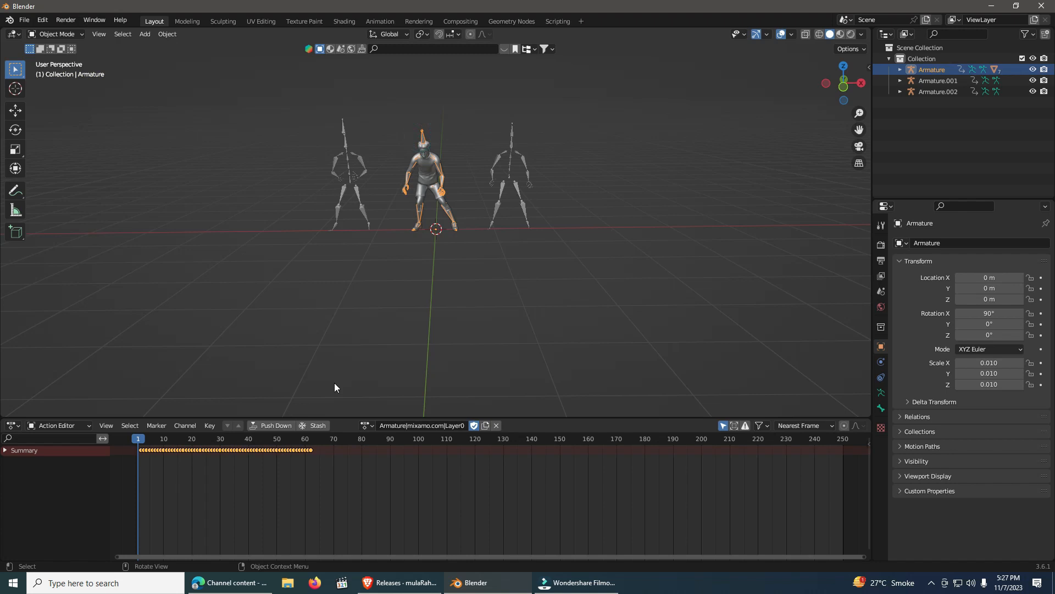
double_click(403, 425)
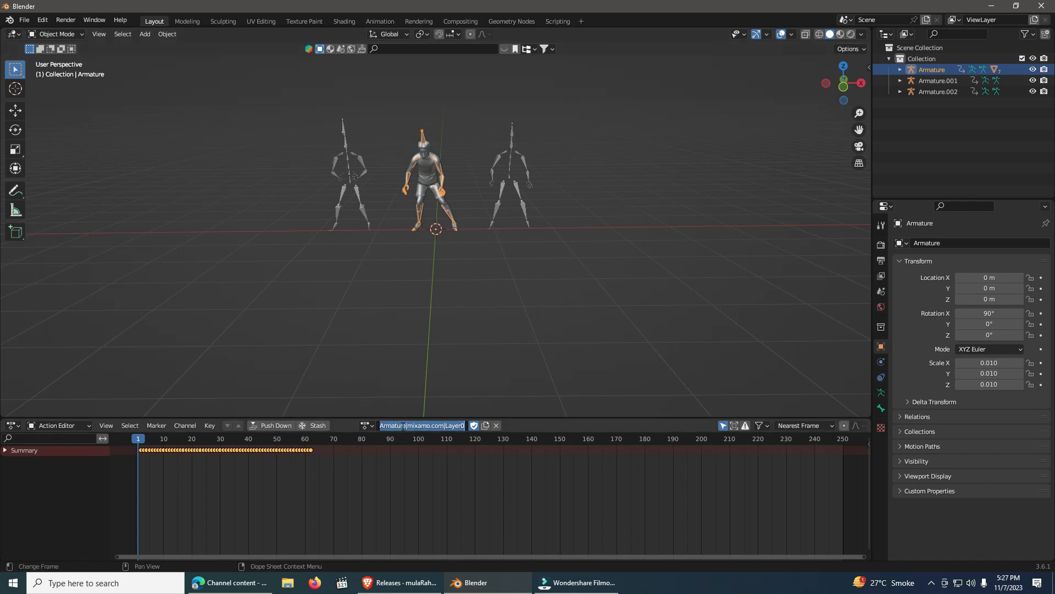
type("Idea")
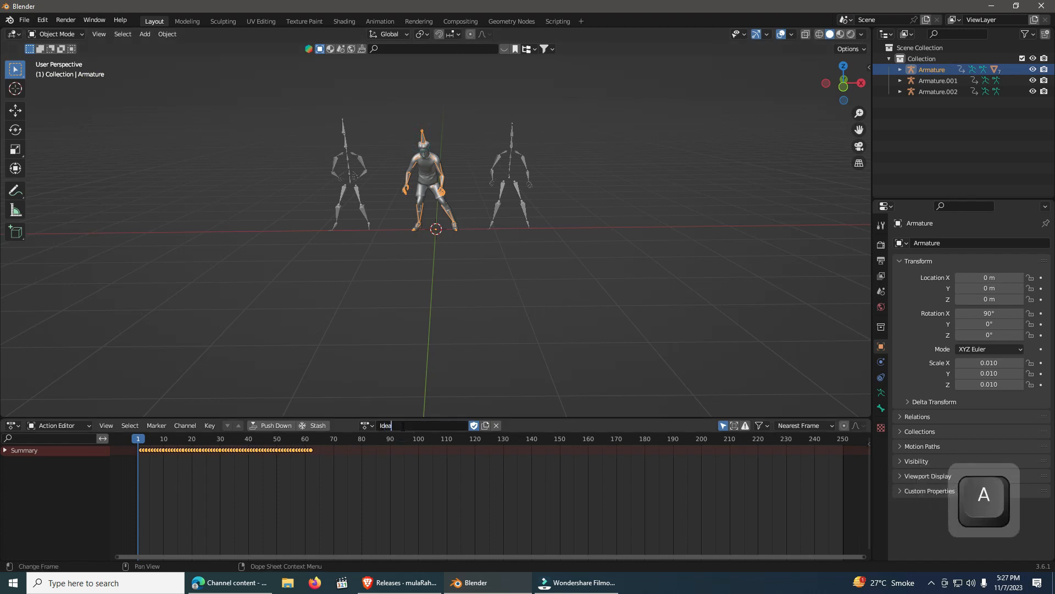
type("l")
Step: Rename the diving save armature's action as Save
left_click(520, 136)
left_click(513, 136)
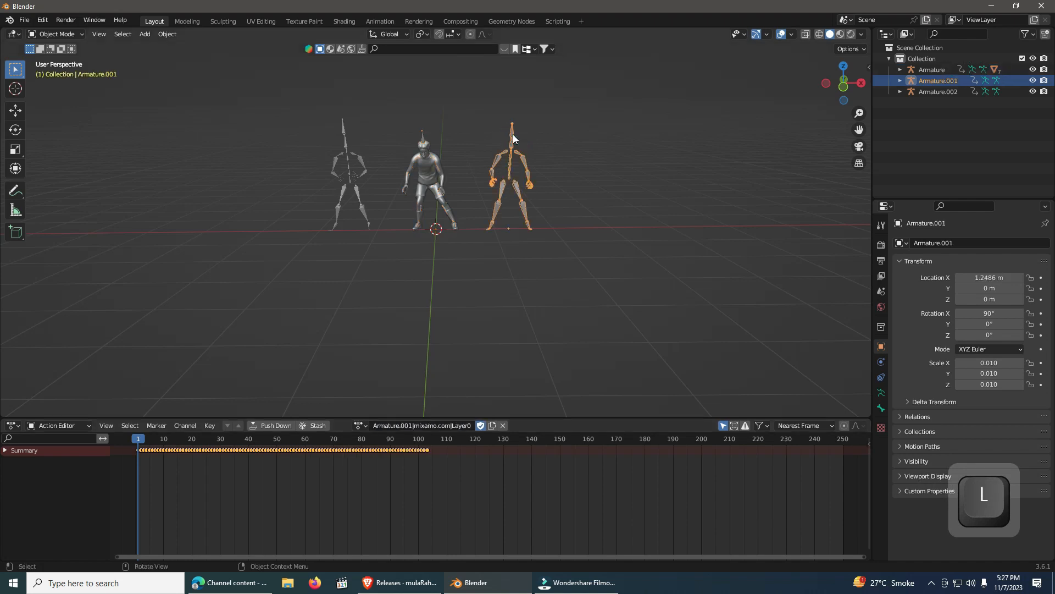
double_click(443, 426)
type("Save")
Step: Rename the overhand throw armature's action as Throw
left_click(349, 139)
left_click(348, 140)
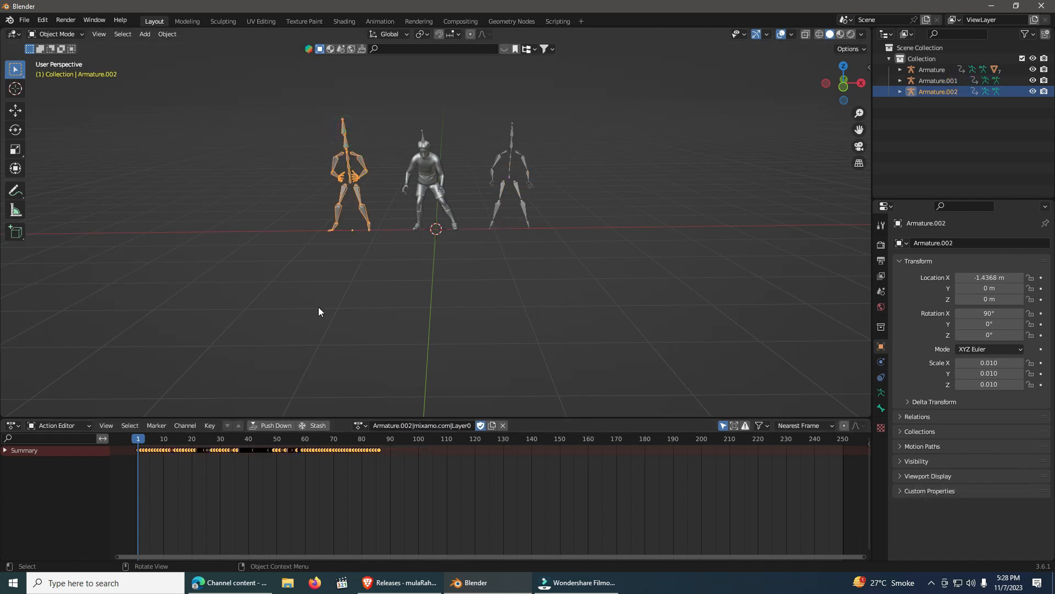
left_click(432, 426)
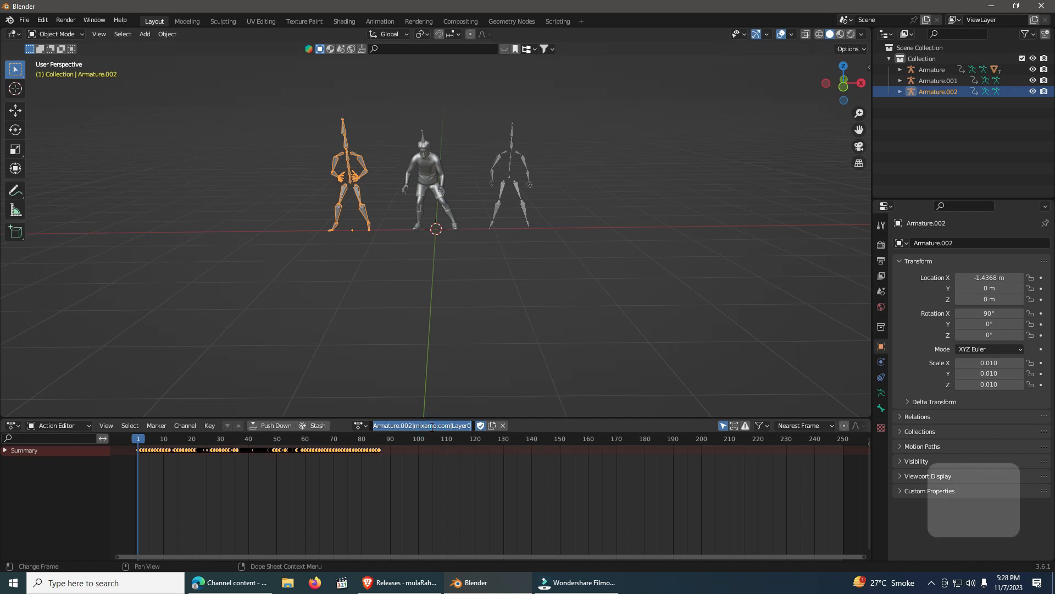
type("Throw")
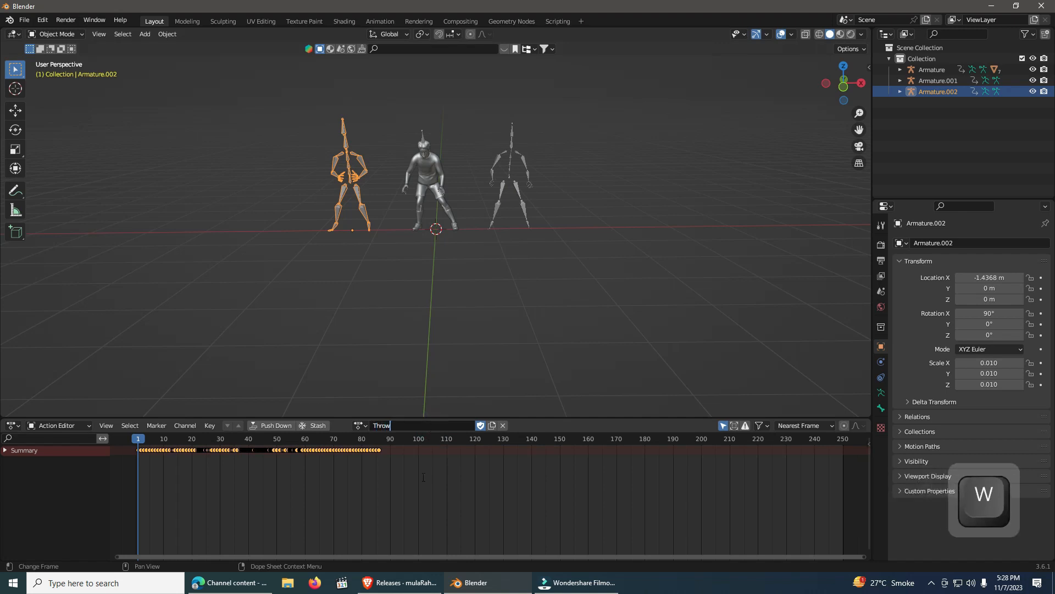
left_click(458, 368)
left_click_drag(247, 554, 231, 557)
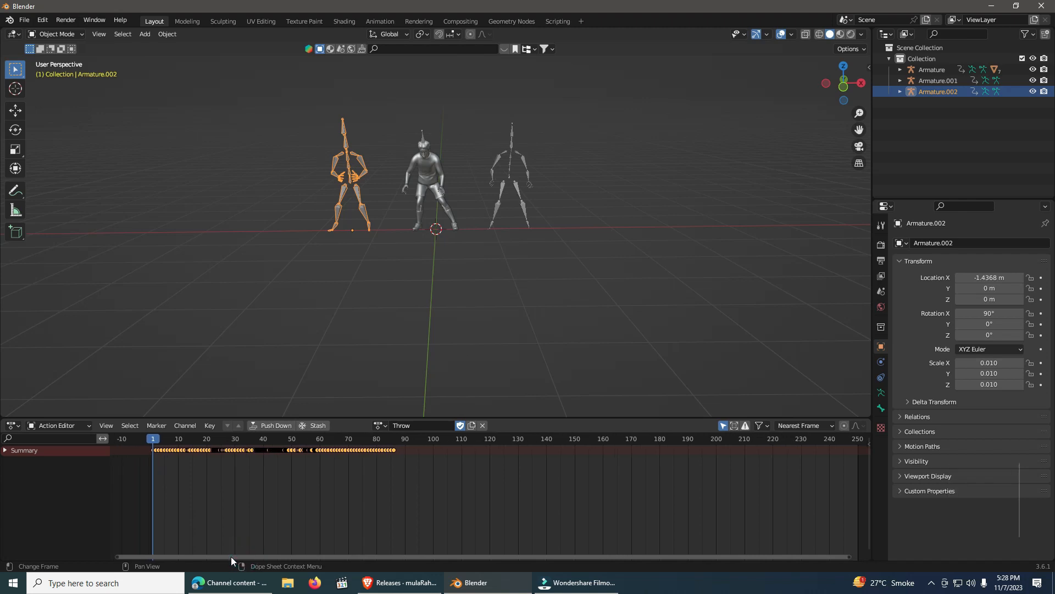
Step: Show the Nonlinear Animation editor in place of the Action Editor and push down the Ideal action into a strip
left_click(15, 426)
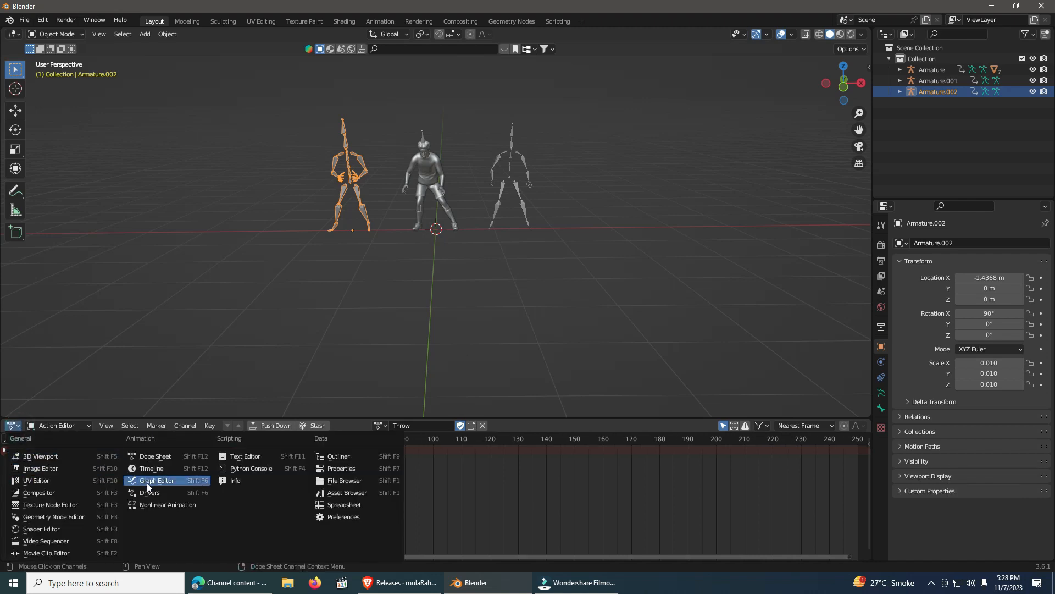
left_click(166, 505)
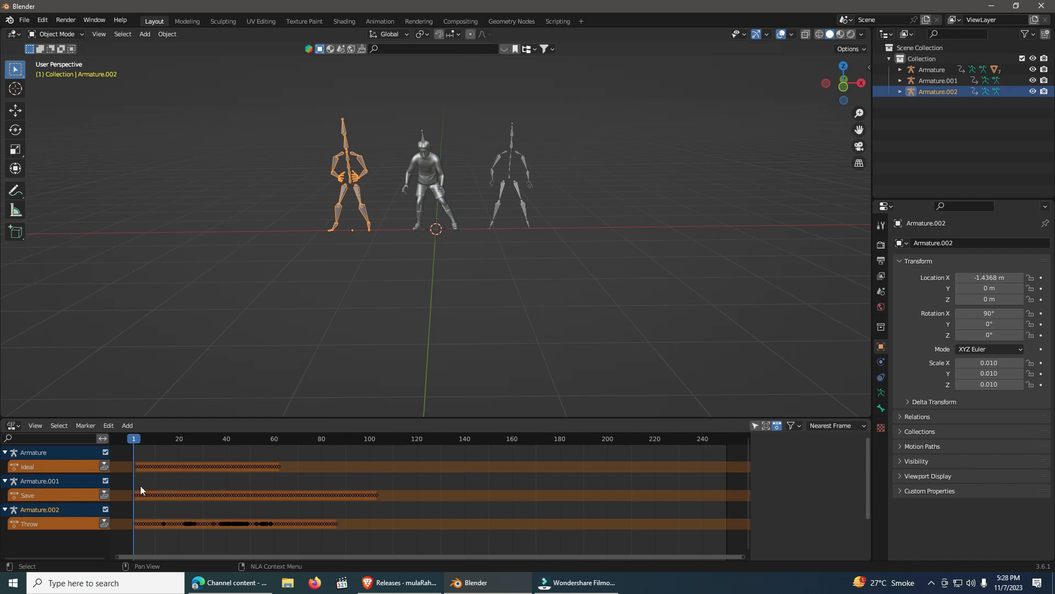
left_click(105, 468)
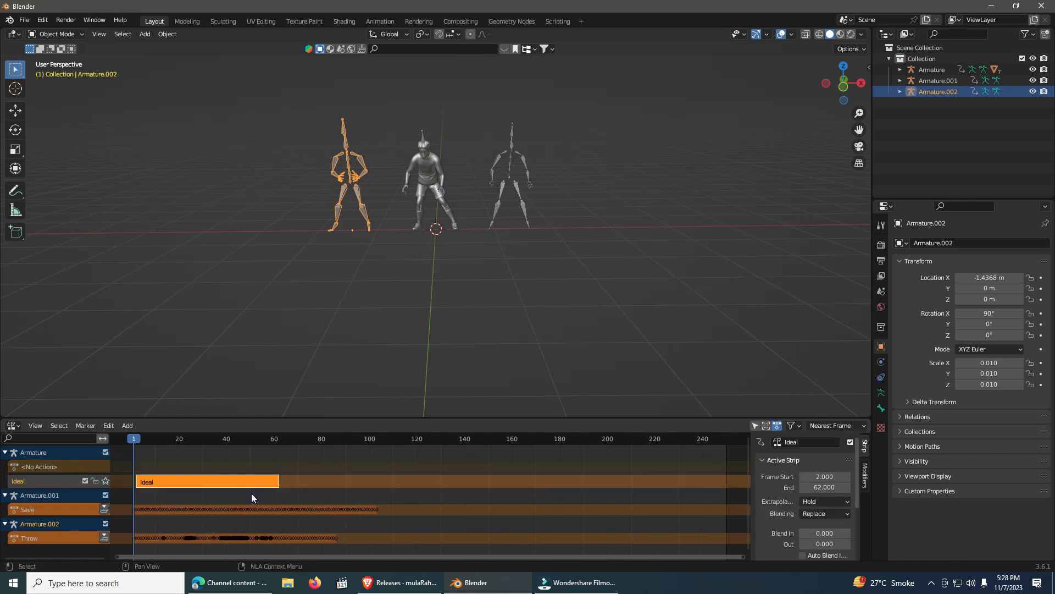
Step: Move the Ideal strip to start at frame 1, and push down the Save and Throw actions into strips
mouse_move(232, 484)
left_mouse_down()
mouse_move(263, 481)
mouse_move(230, 482)
left_mouse_up()
left_click(104, 508)
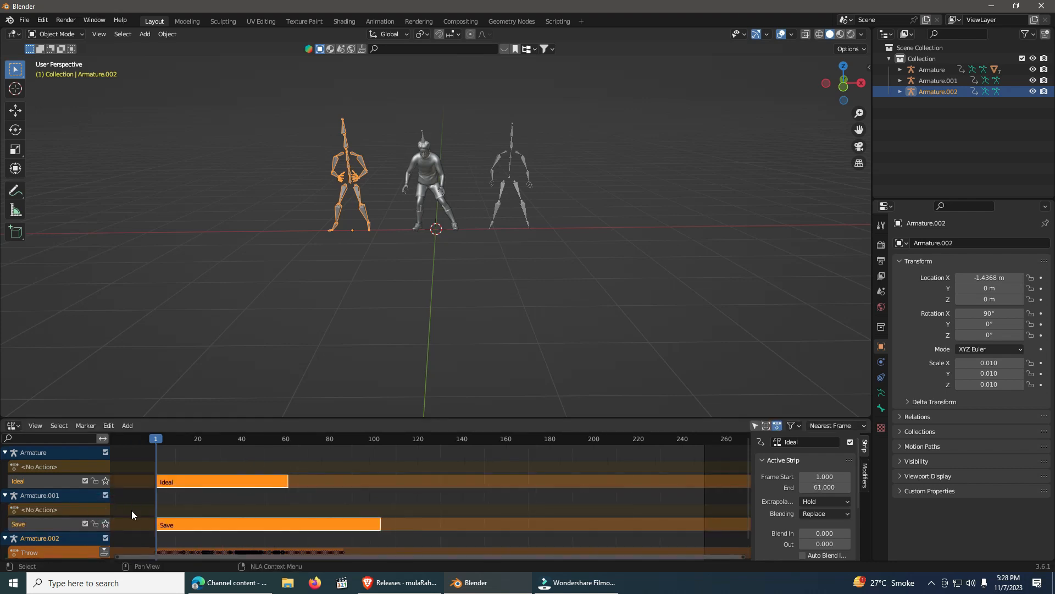
left_click(104, 552)
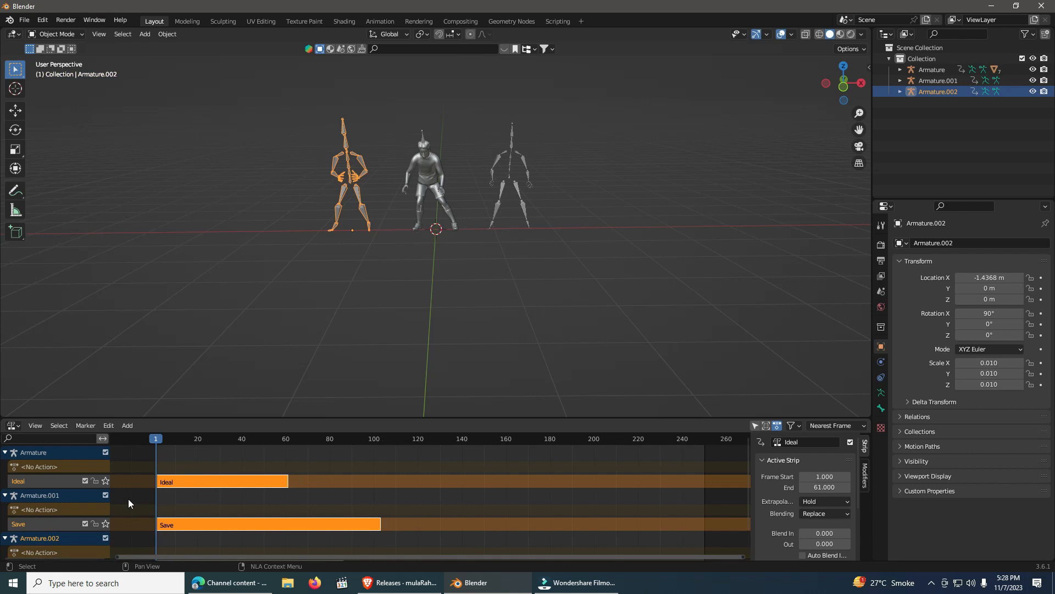
scroll(127, 499, "up", 1)
left_click_drag(510, 418, 515, 364)
left_click(493, 460)
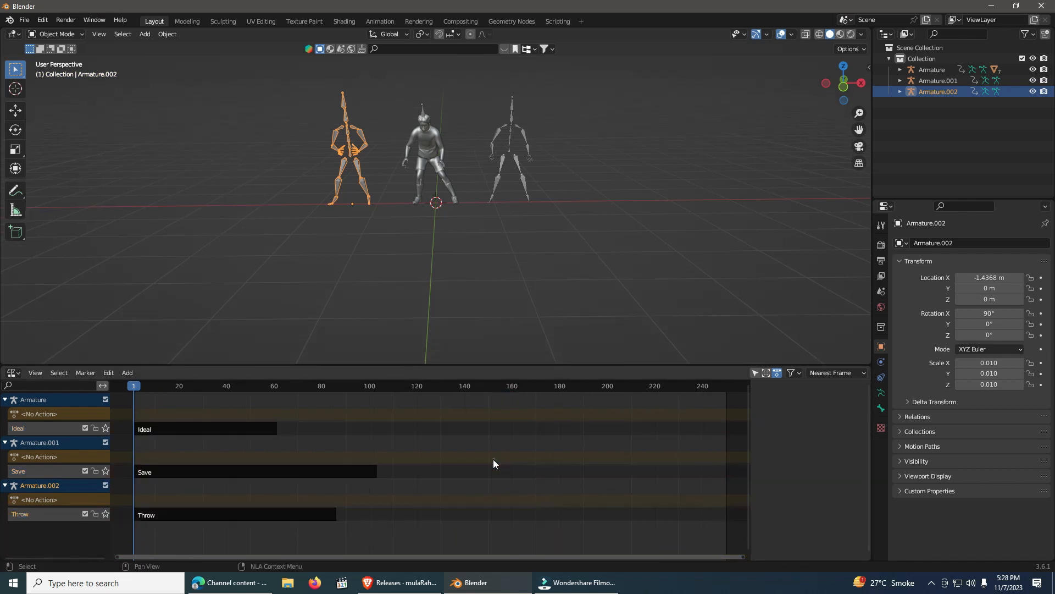
Step: Delete the diving save and overhand throw armatures, Armature.001 and Armature.002
left_click(224, 429)
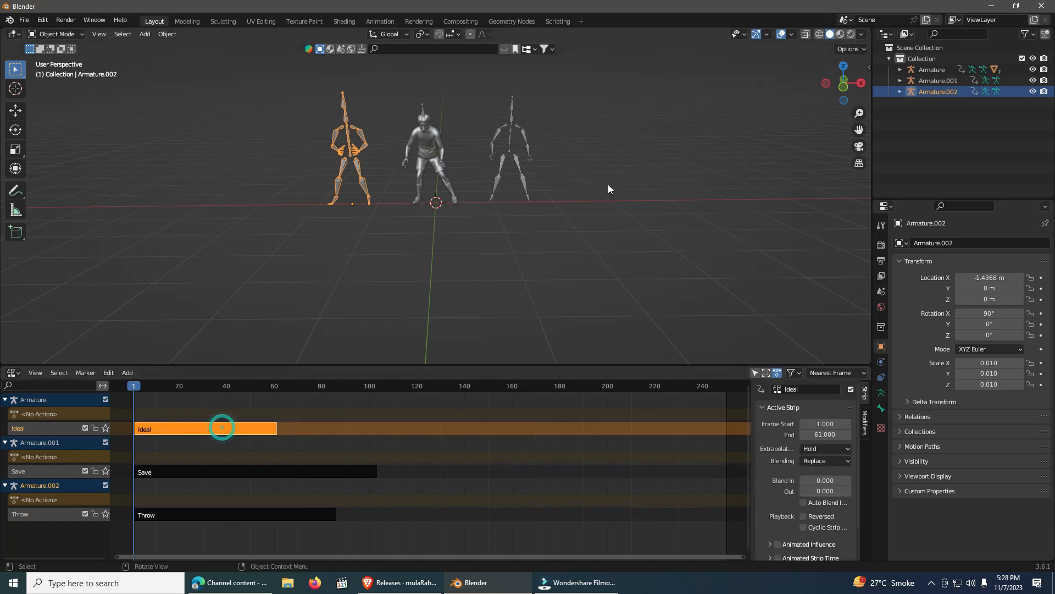
left_click(512, 106)
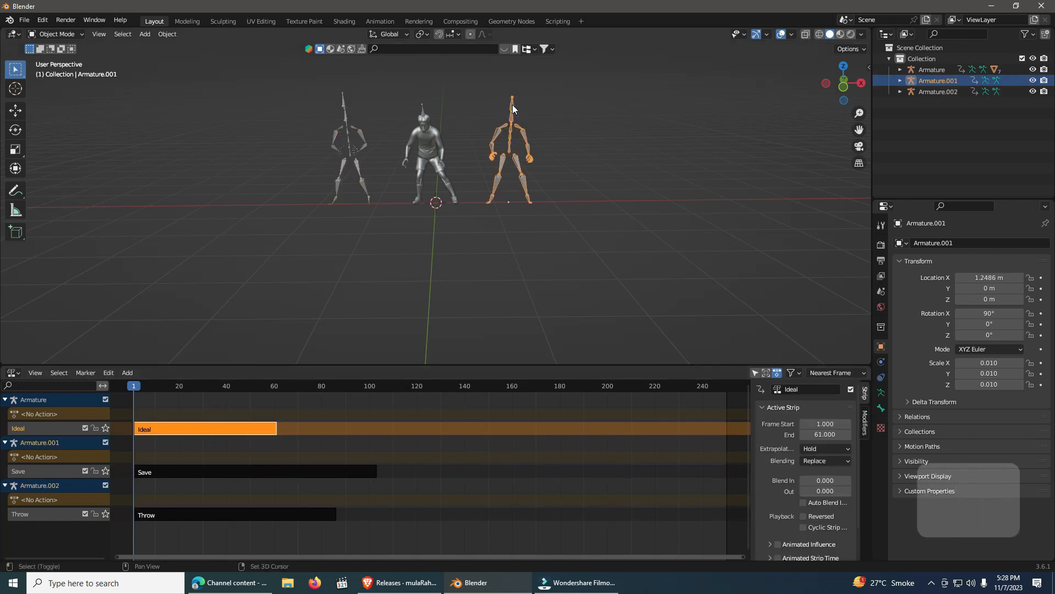
left_click(345, 106, "shift")
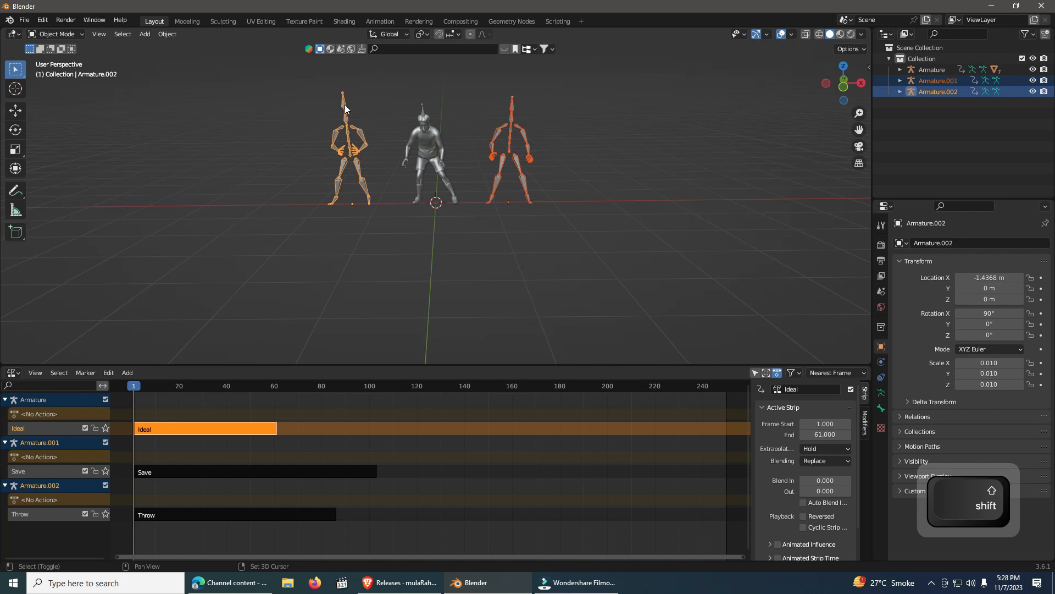
key("Delete")
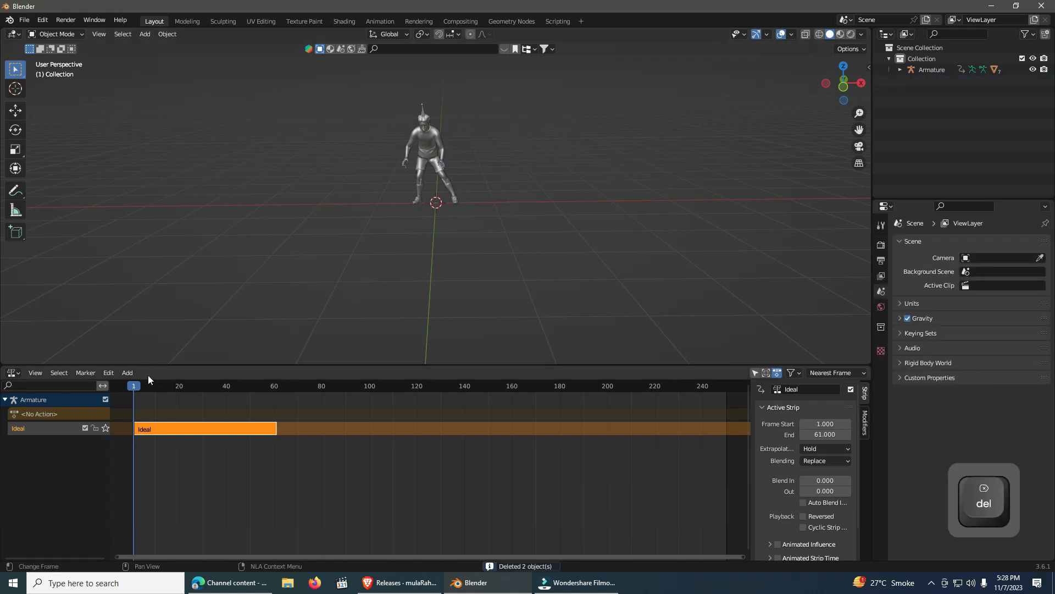
Step: Add the Save action as a strip on the goalkeeper armature and move it to start at frame 60
left_click(128, 373)
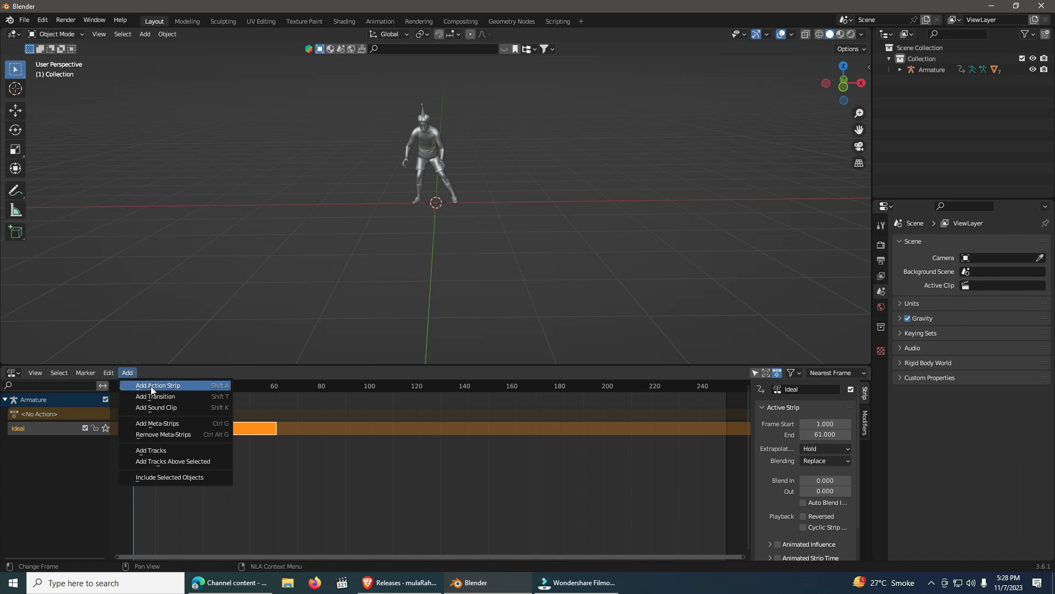
left_click(196, 387)
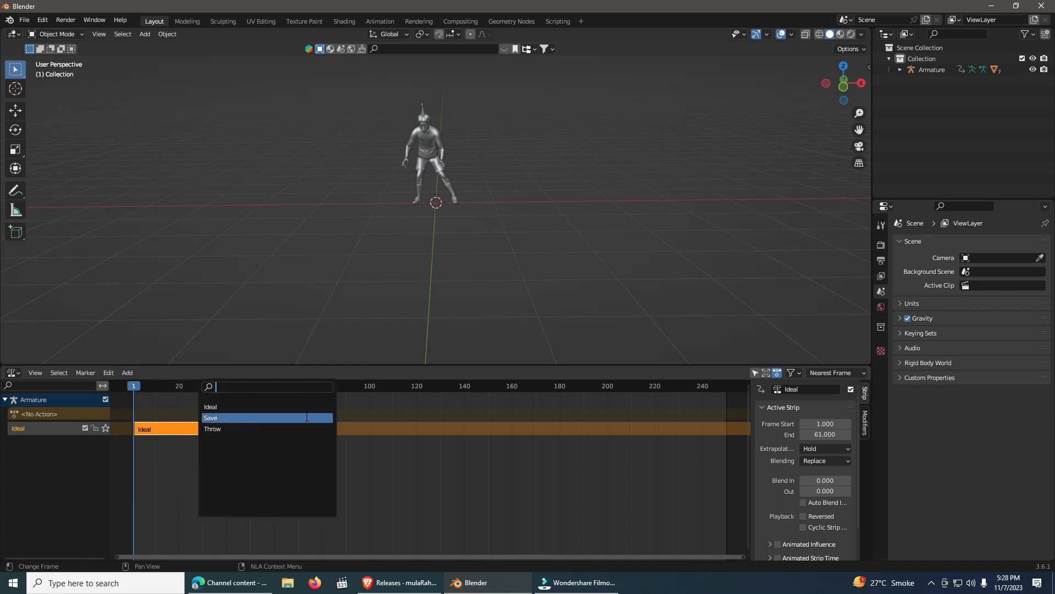
left_click(261, 419)
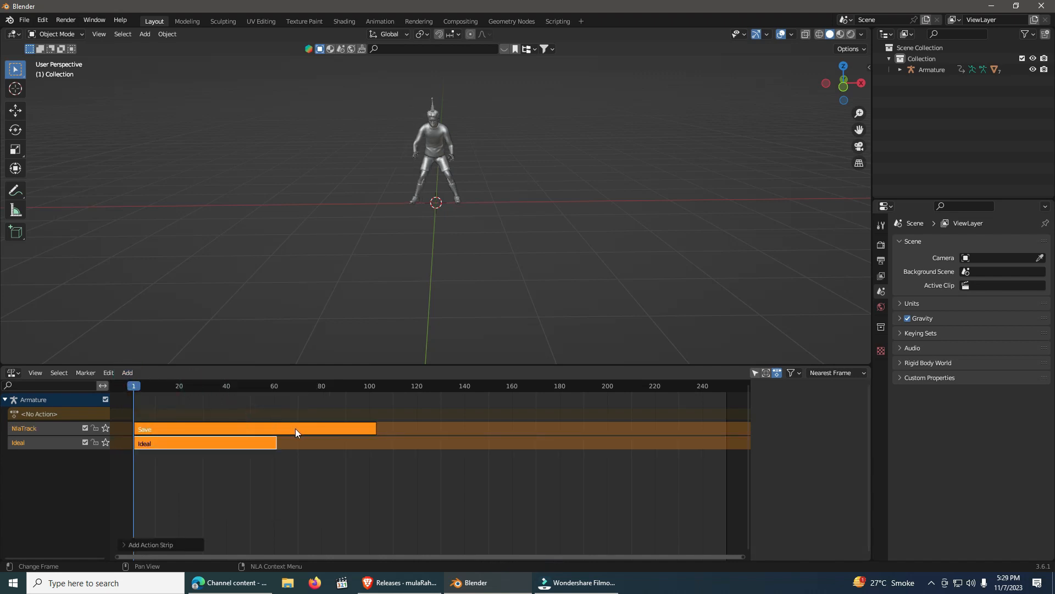
left_click(293, 430)
key("g")
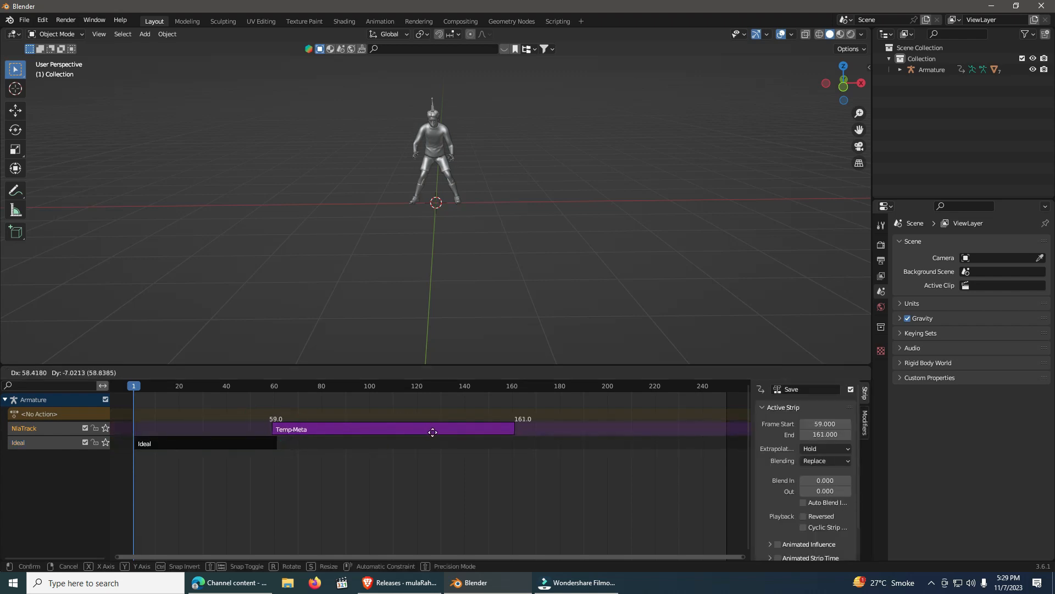
left_click(432, 433)
Step: Set the Save strip's Blend In to 1 and play back the transition from Ideal to Save
key("space")
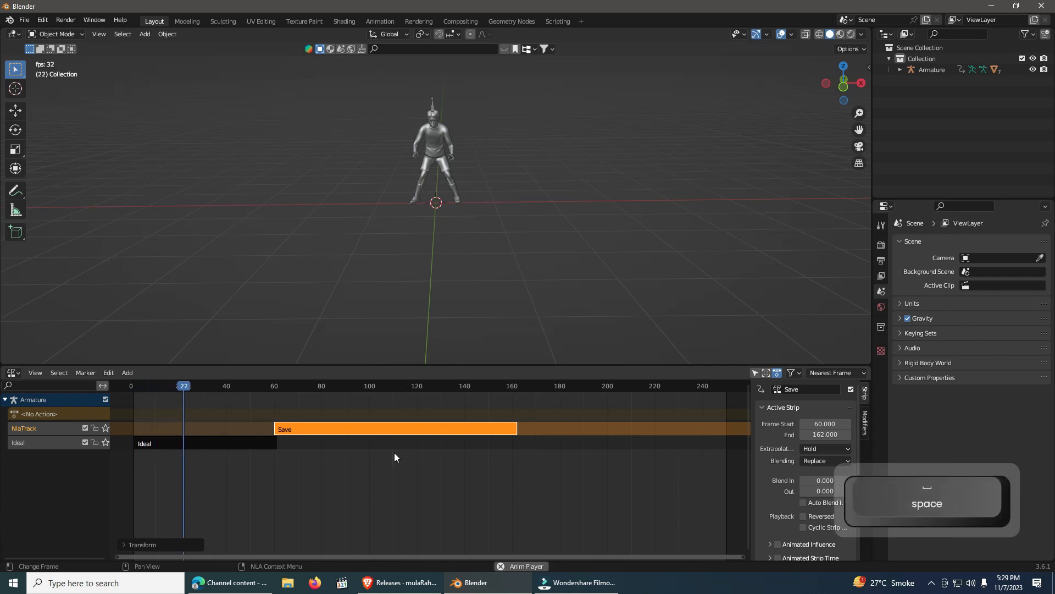
key("space")
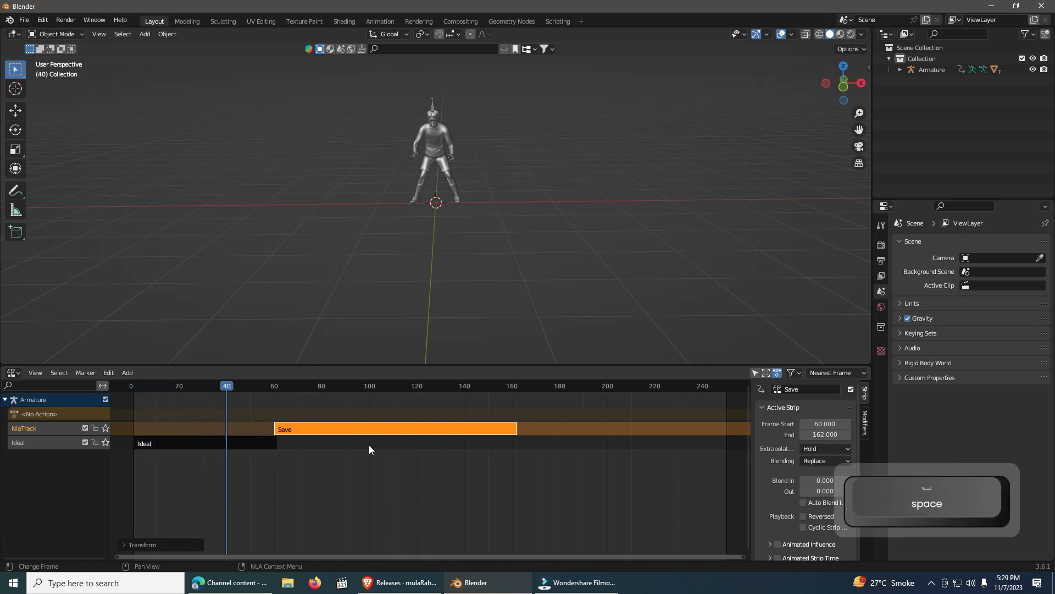
left_click_drag(226, 384, 267, 391)
left_click(825, 480)
type("0.5")
key("Return")
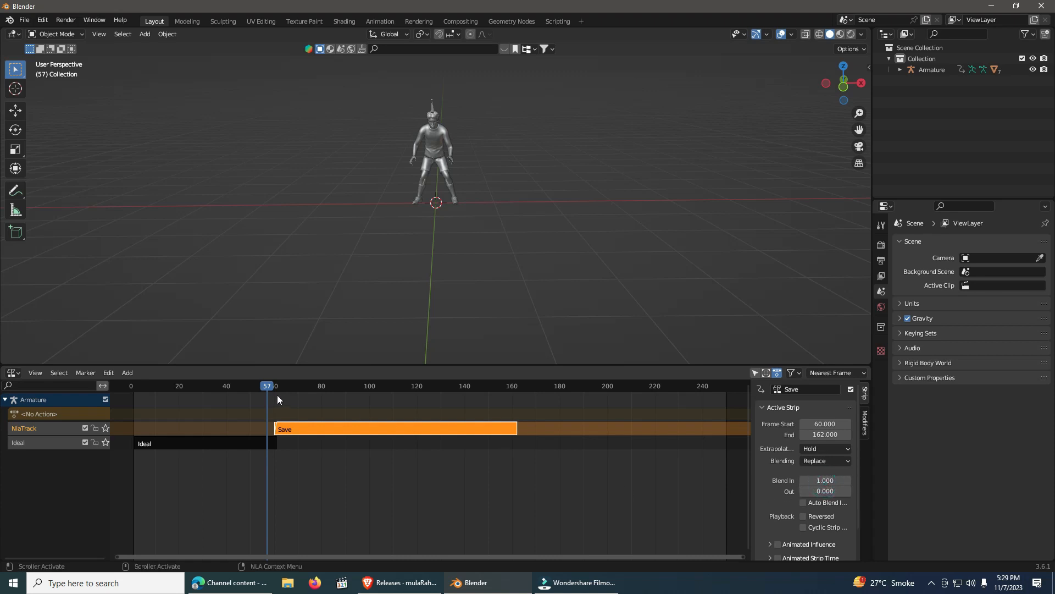
key("space")
left_click_drag(319, 387, 153, 389)
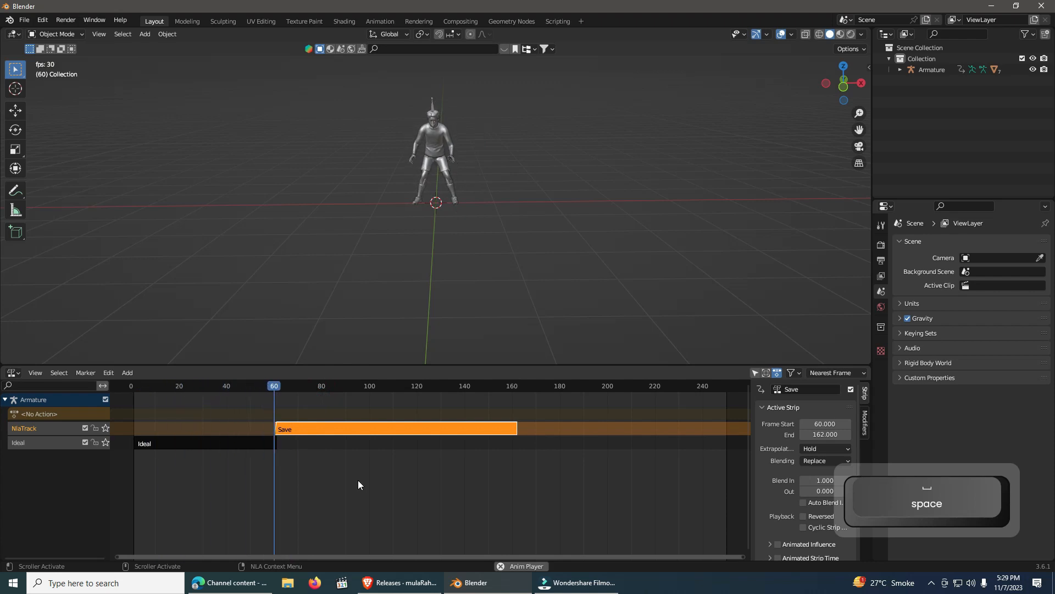
key("space")
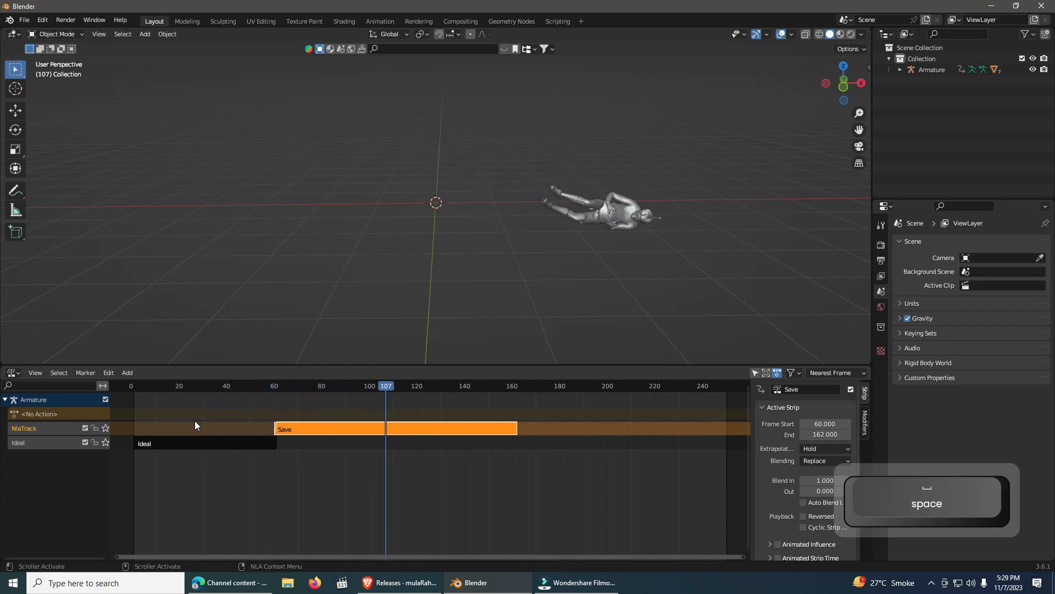
left_click_drag(375, 389, 189, 388)
Step: Add the Throw action as a strip on the goalkeeper armature and move it to start at frame 161
left_click(127, 372)
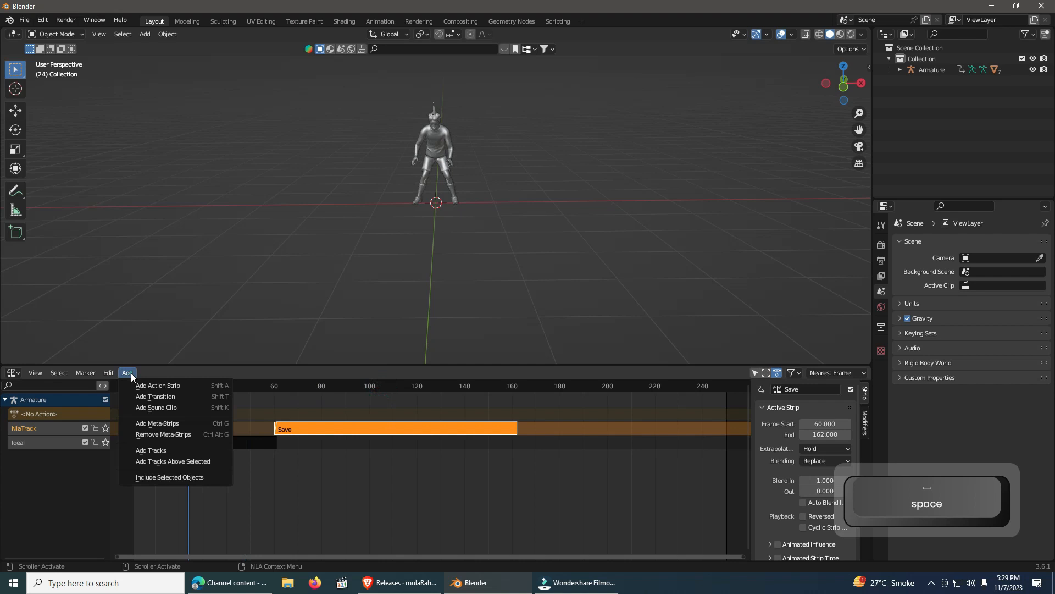
left_click(158, 386)
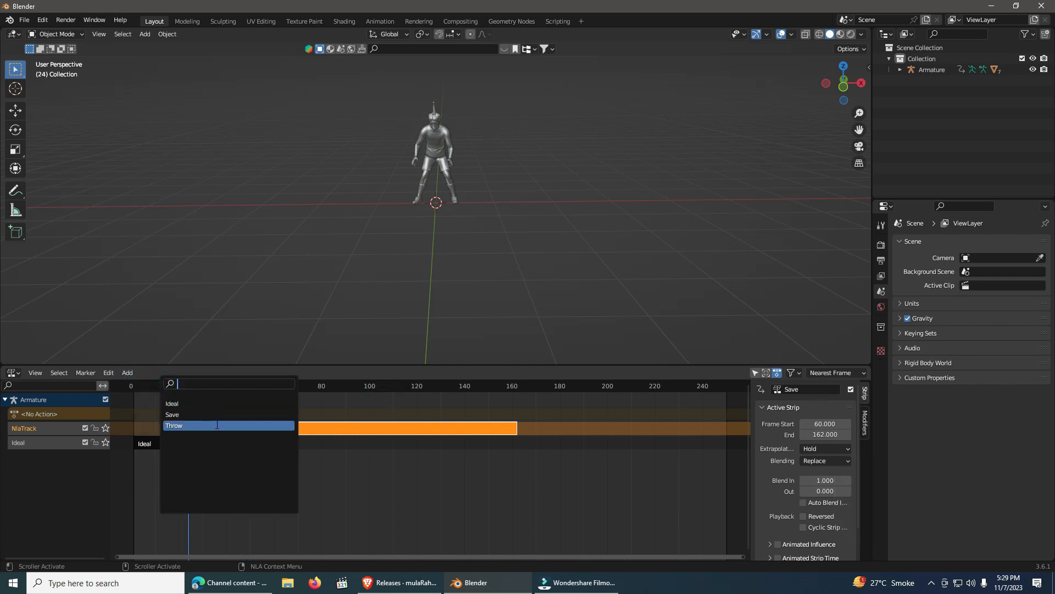
left_click(217, 425)
left_click(312, 426)
left_click_drag(311, 427, 640, 443)
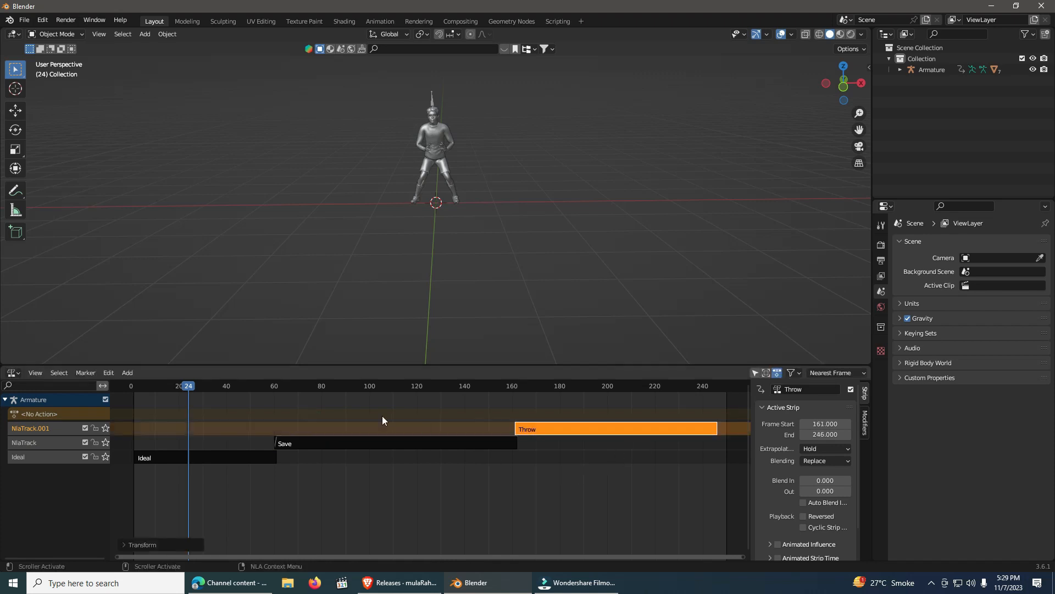
Step: Set the Throw strip's Blend In to 1 and preview the transition from Save to Throw around frame 161
left_click_drag(191, 391, 443, 443)
left_click_drag(826, 480, 833, 481)
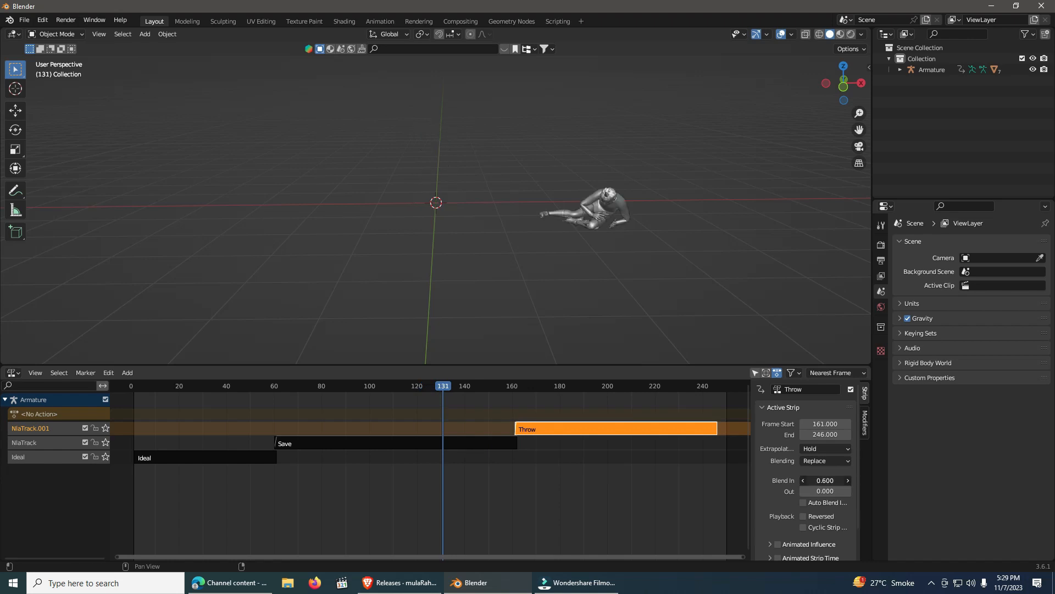
left_click_drag(826, 480, 825, 480)
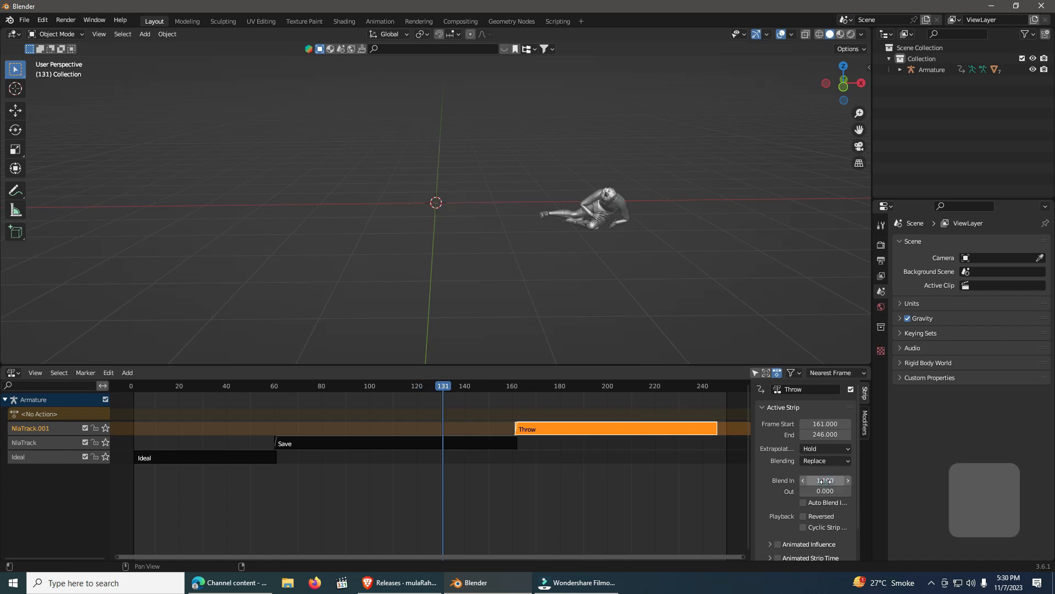
double_click(826, 481)
key("BackSpace")
key("BackSpace")
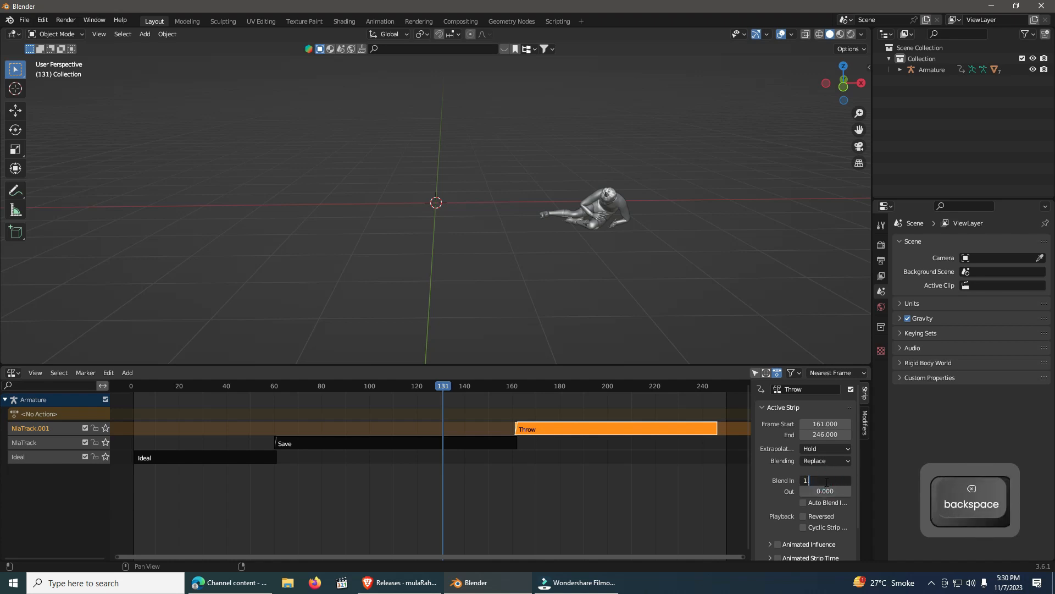
key("Return")
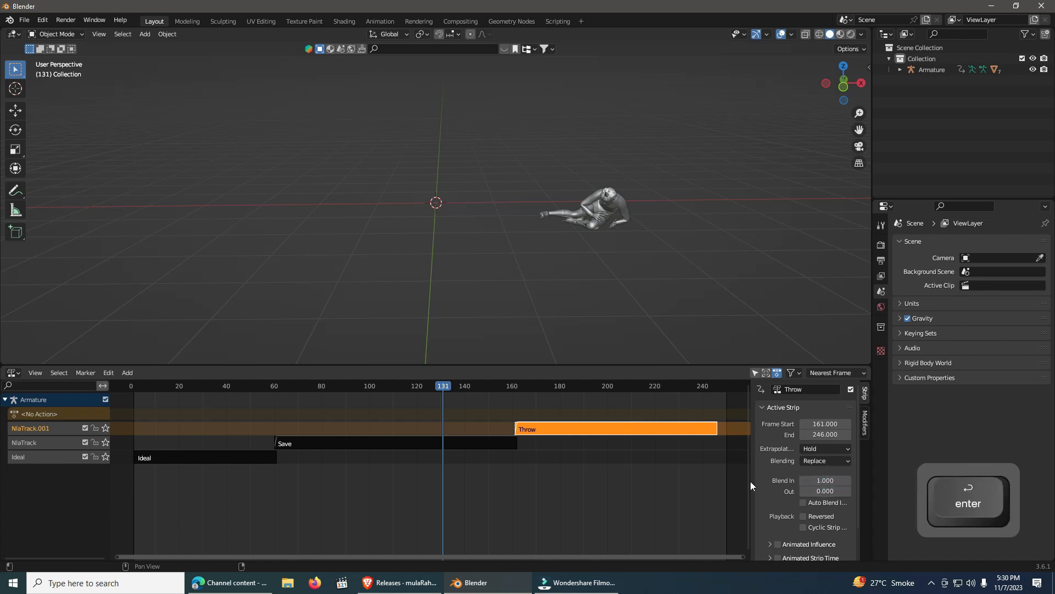
left_click_drag(446, 383, 513, 393)
key("space")
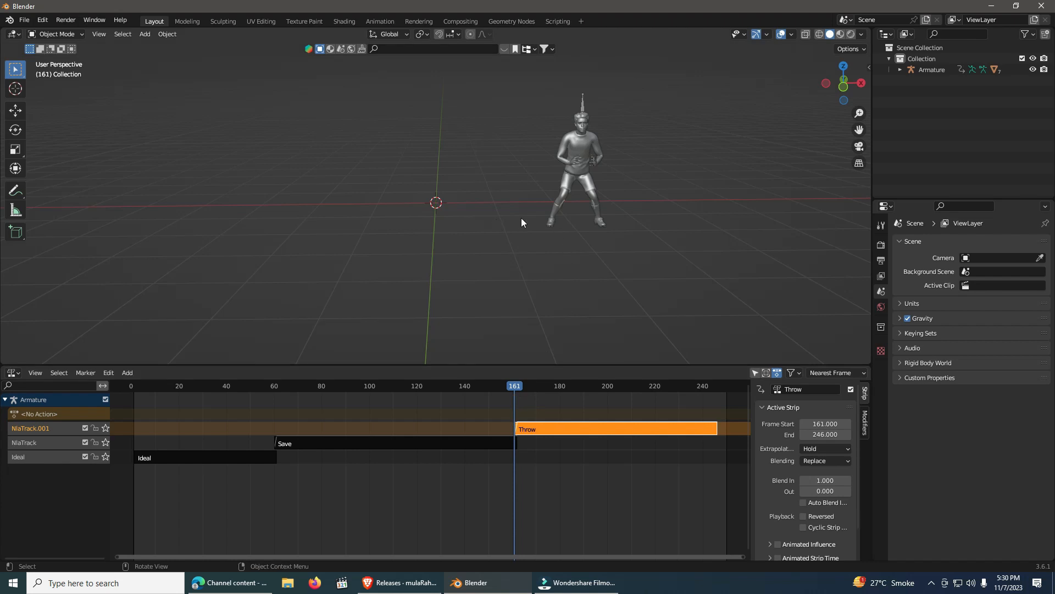
Step: Select the goalkeeper armature and set its viewport display to show bones in front with their axes
left_click(582, 102)
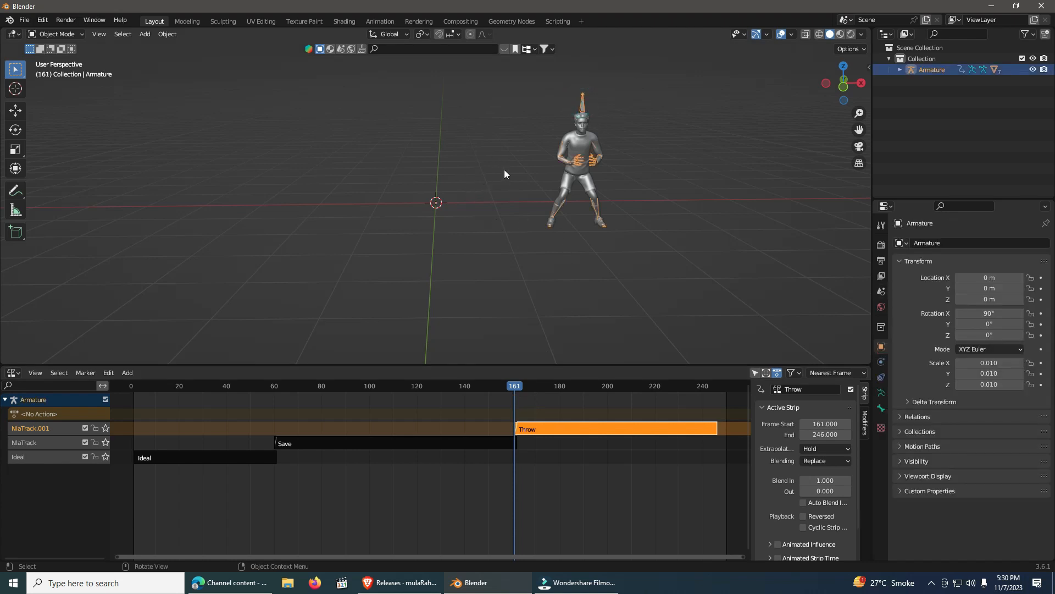
left_click(881, 408)
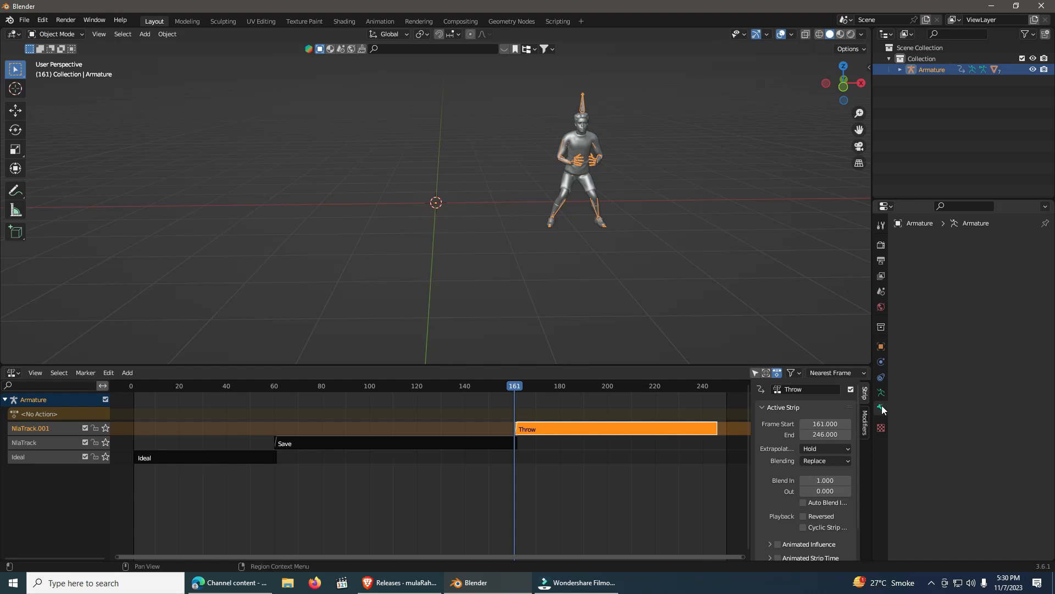
left_click(881, 392)
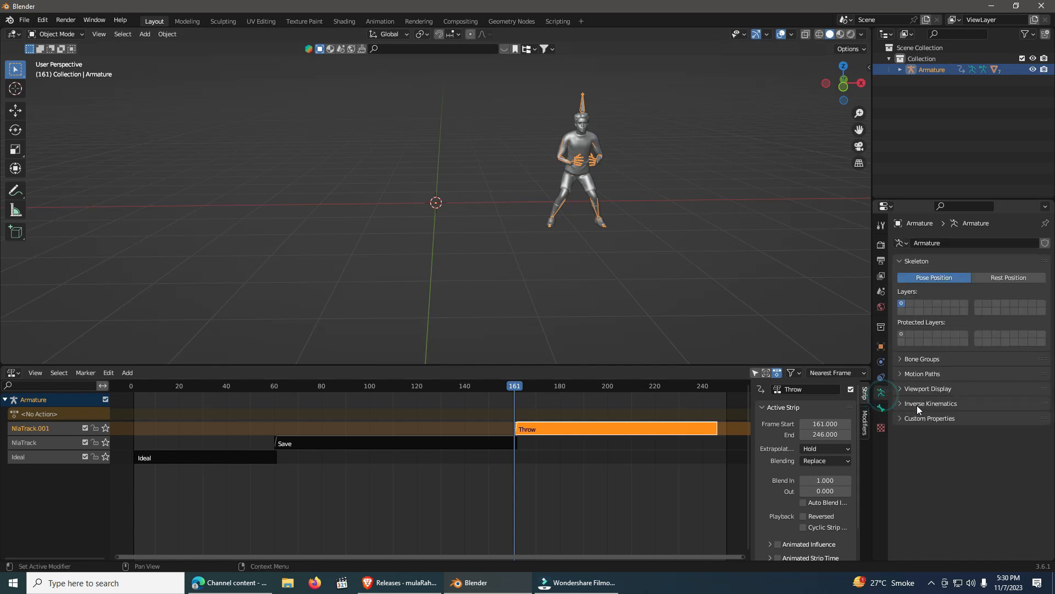
left_click(903, 388)
left_click(960, 455)
left_click(959, 469)
scroll(604, 307, "up", 2)
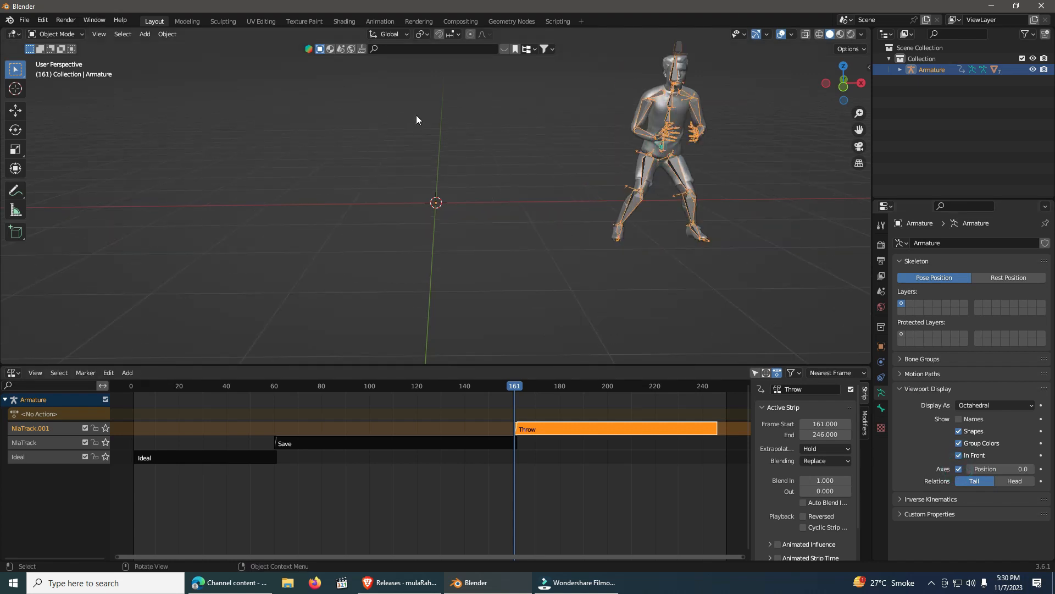
Step: Switch the goalkeeper armature to Pose Mode and select the hips bone
left_click(71, 34)
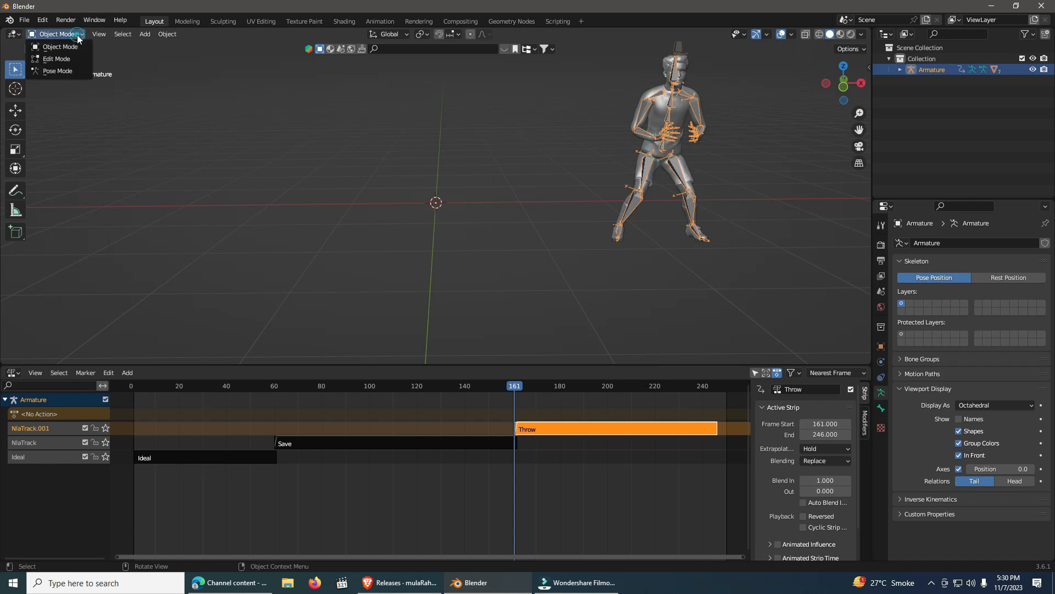
left_click(62, 70)
left_click(661, 151)
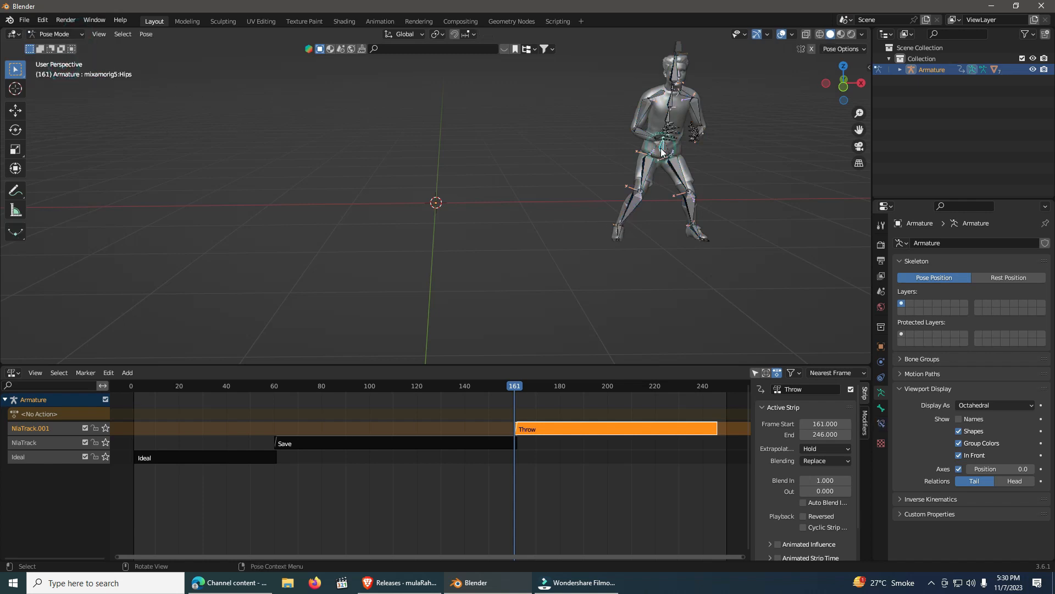
Step: Enter tweak mode on the Throw strip and insert a Location keyframe for the armature at frame 161
key("Tab")
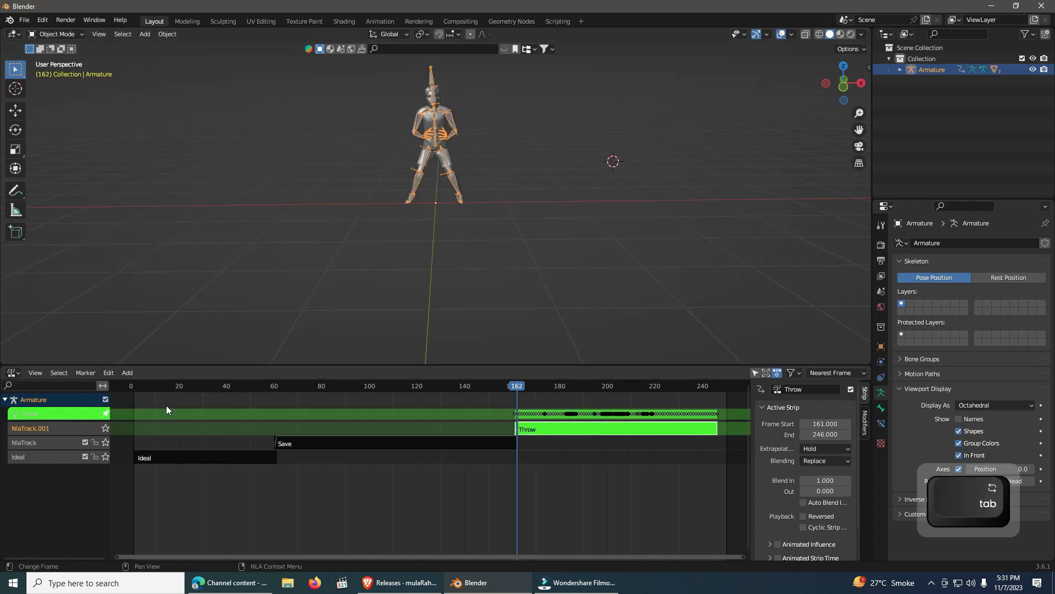
key("BackSpace")
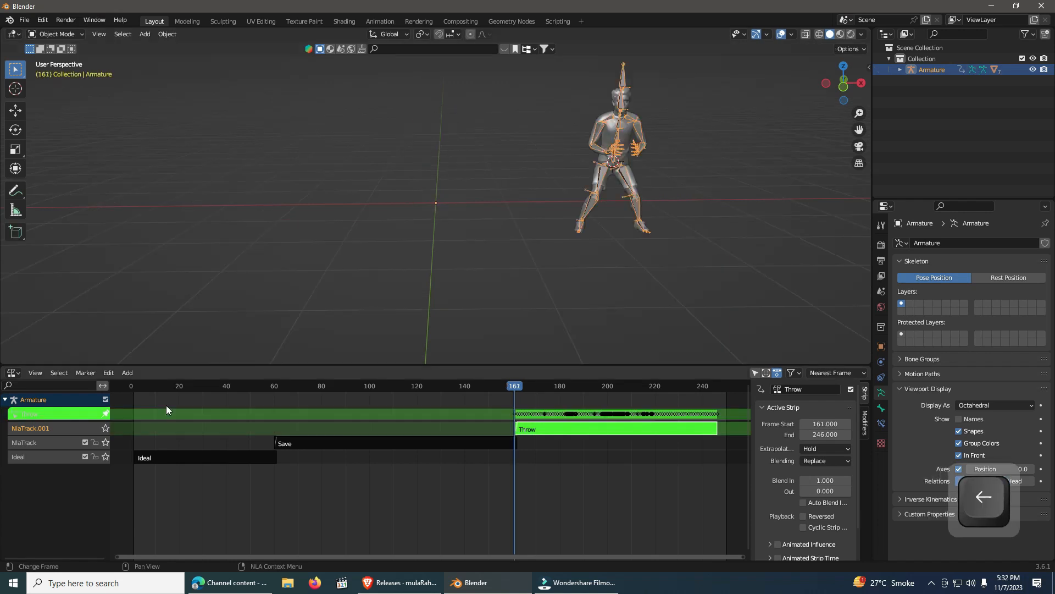
key("Left")
key("Right")
key("Left")
key("Right")
key("i")
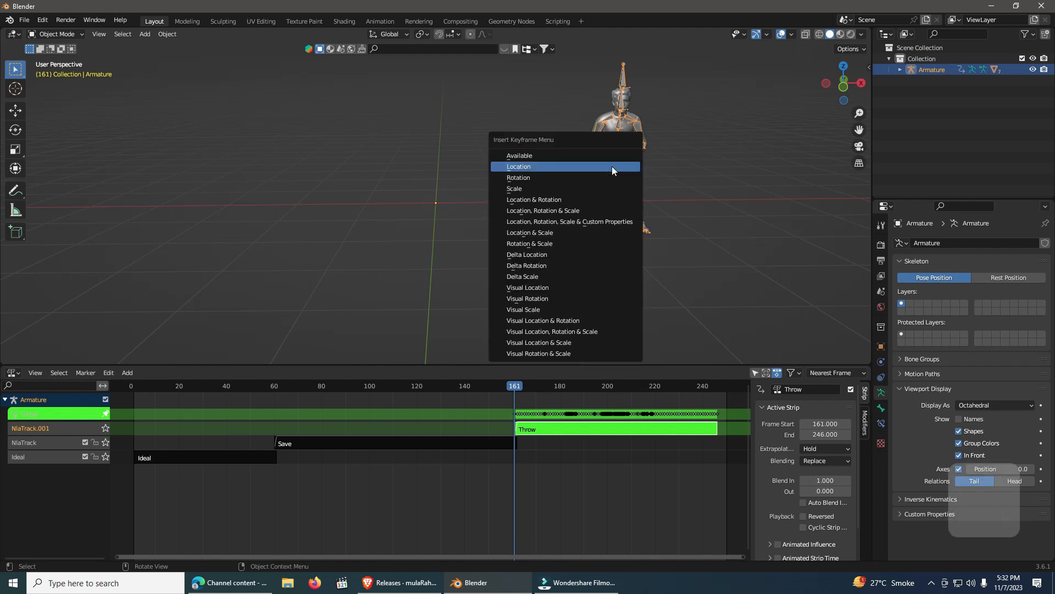
left_click(612, 166)
Step: At frame 162, snap the hips bone to the 3D cursor in Pose Mode and insert a Location keyframe for it
key("Right")
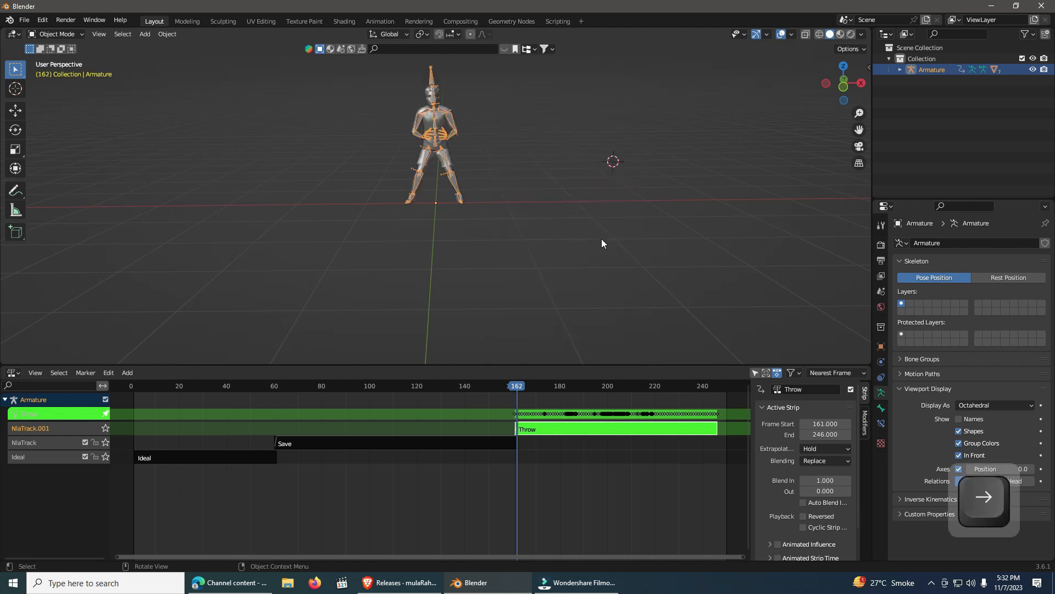
left_click(70, 36)
left_click(62, 69)
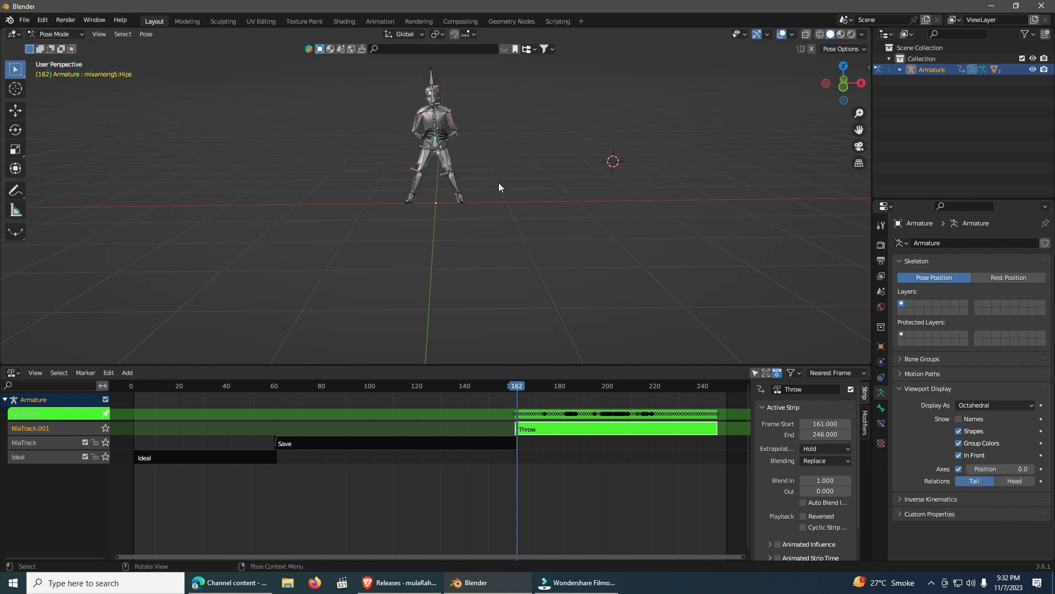
key("shift+s")
left_click(493, 121)
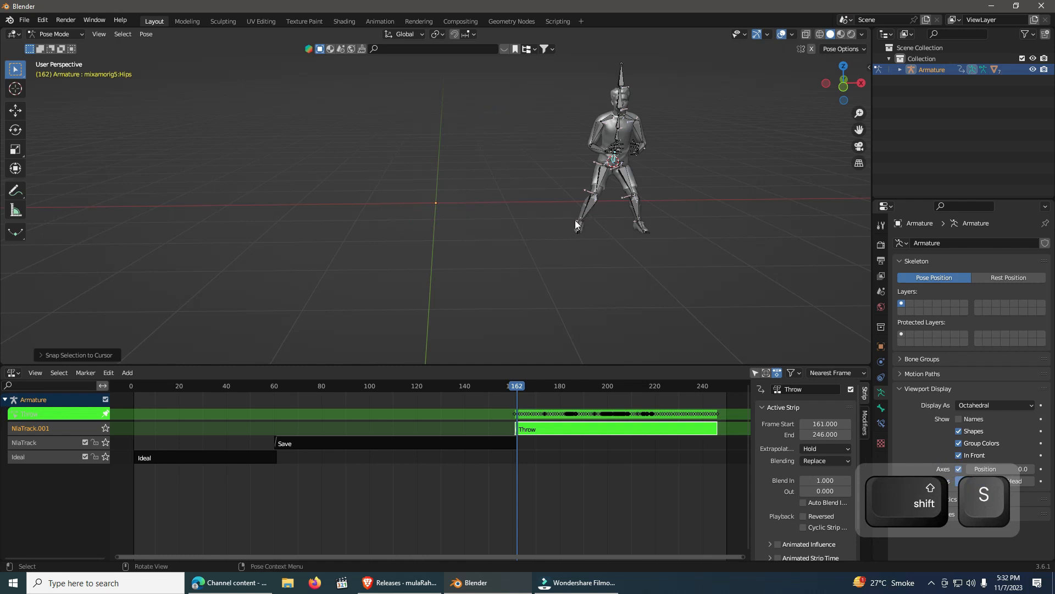
key("i")
left_click(513, 217)
Step: Step through the frames around 161 to check the character's position at the change from Save to Throw
key("Left")
key("Right")
key("Right")
key("Right")
key("Right")
key("Right")
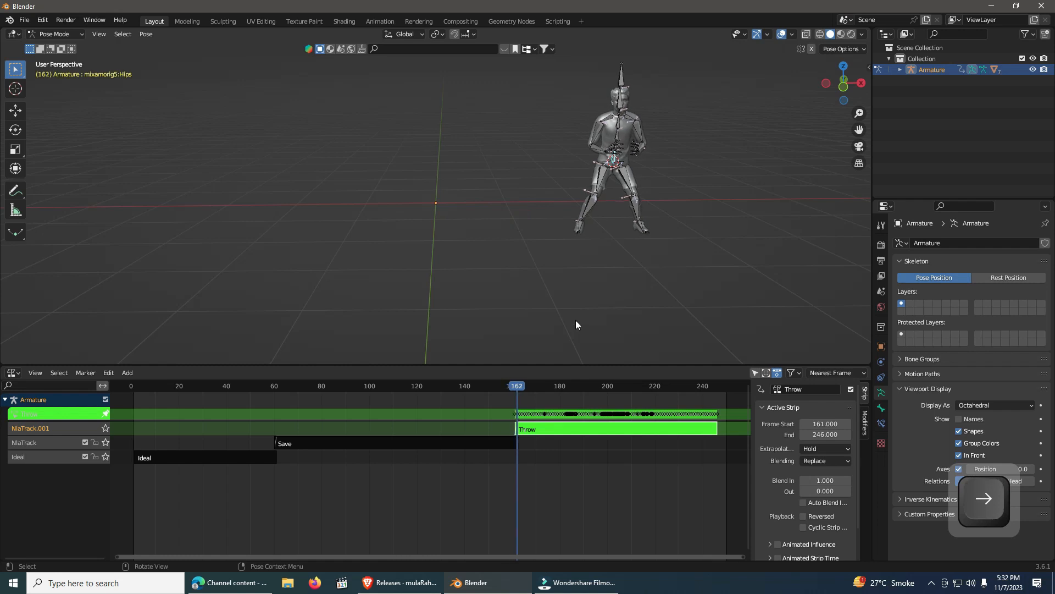
key("Left")
key("Left")
key("Left")
key("Right")
Step: Open the Graph Editor in the lower area and show only the hips bone's X Location curve
left_click(13, 372)
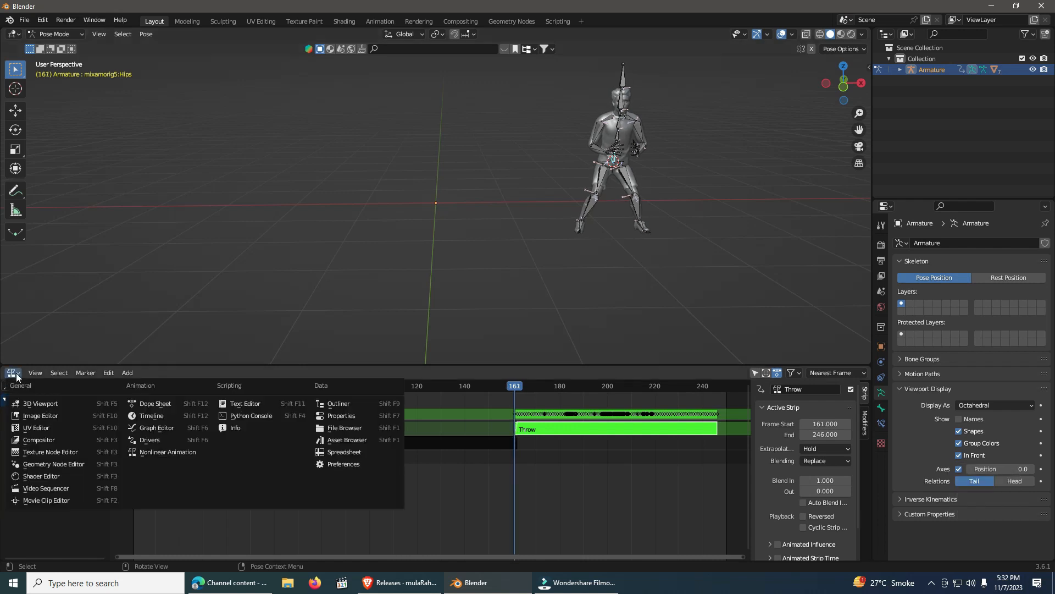
left_click(181, 430)
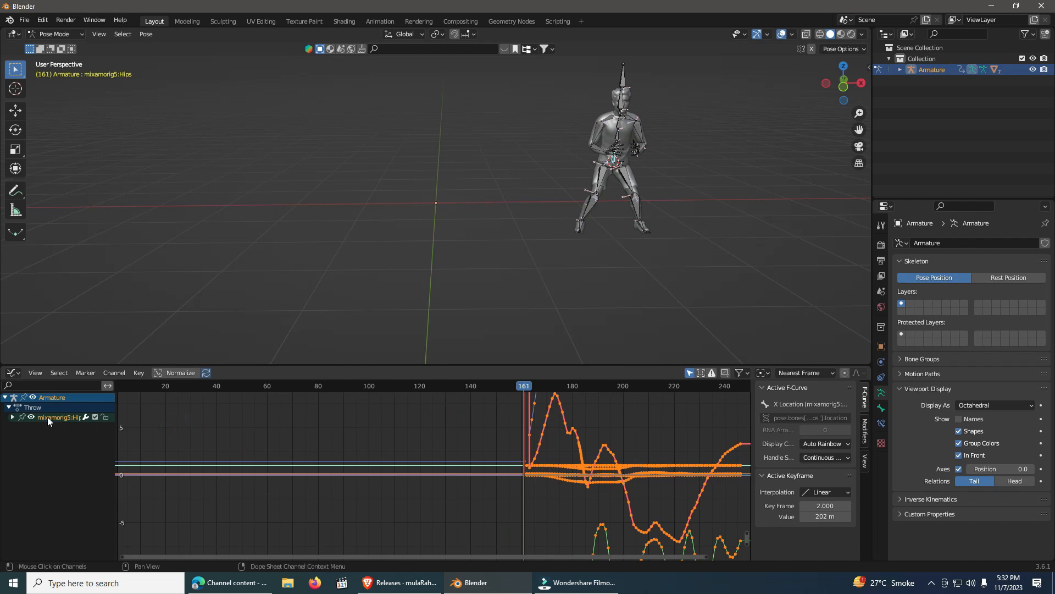
left_click(12, 418)
left_click(32, 418)
left_click(22, 426)
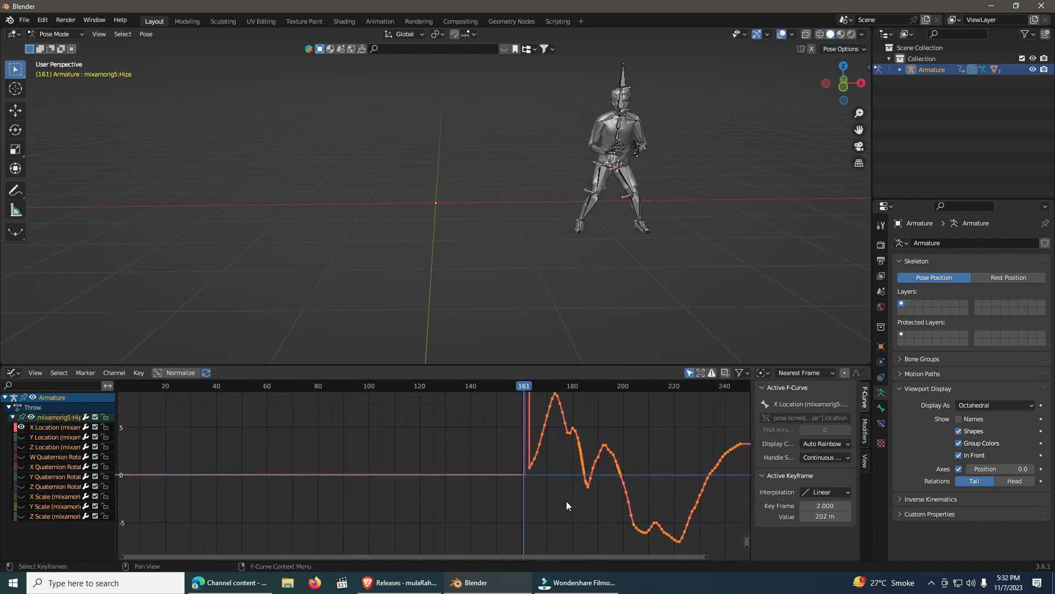
Step: Raise all X Location keys after frame 162 by roughly 200 so they line up with the frame 162 key
key("Home")
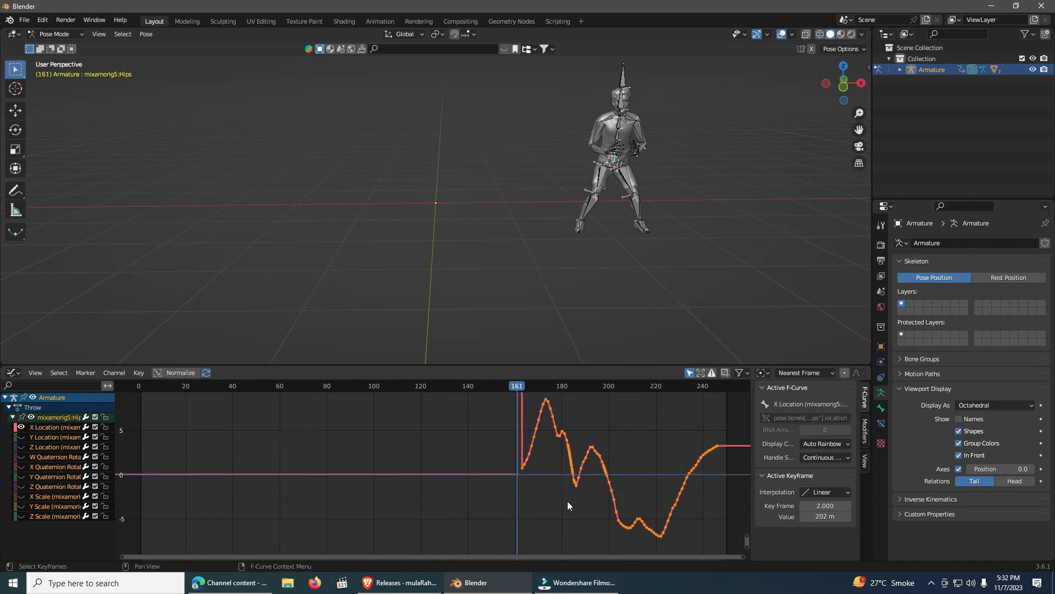
key("Home")
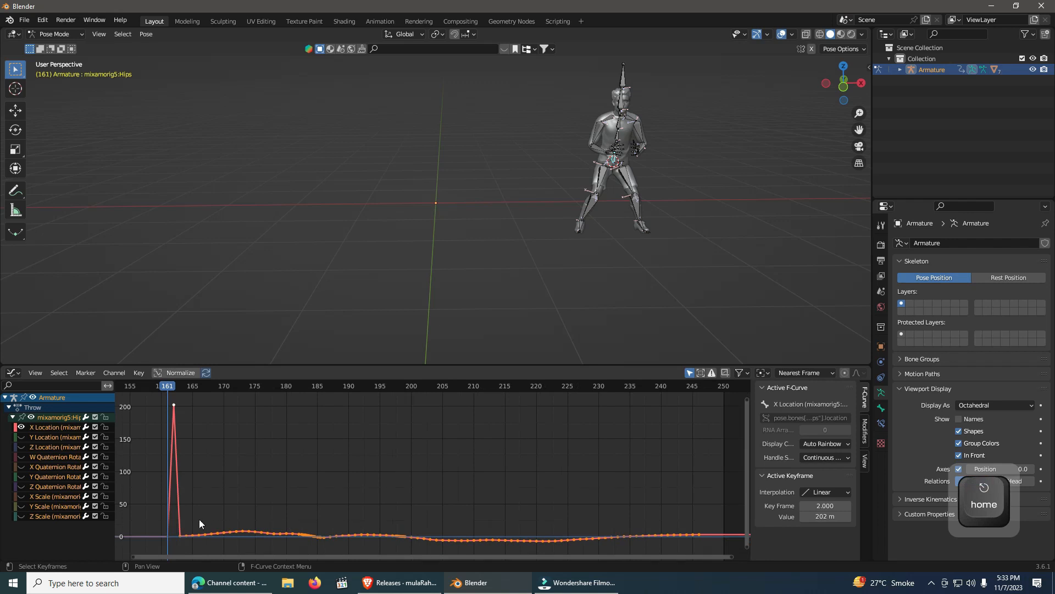
scroll(153, 526, "down", 1)
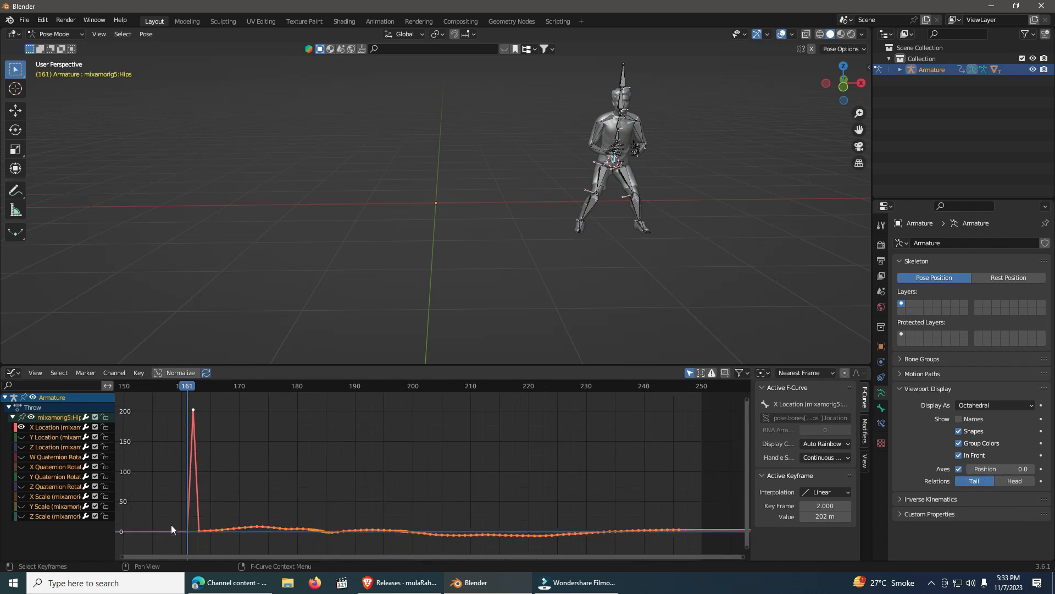
left_click_drag(201, 526, 686, 548)
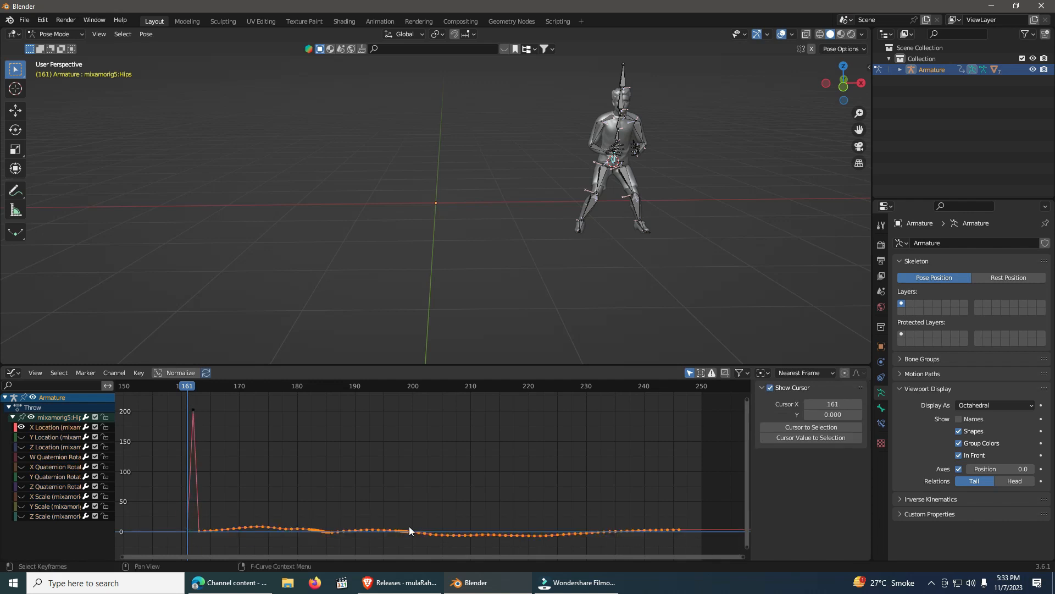
key("g")
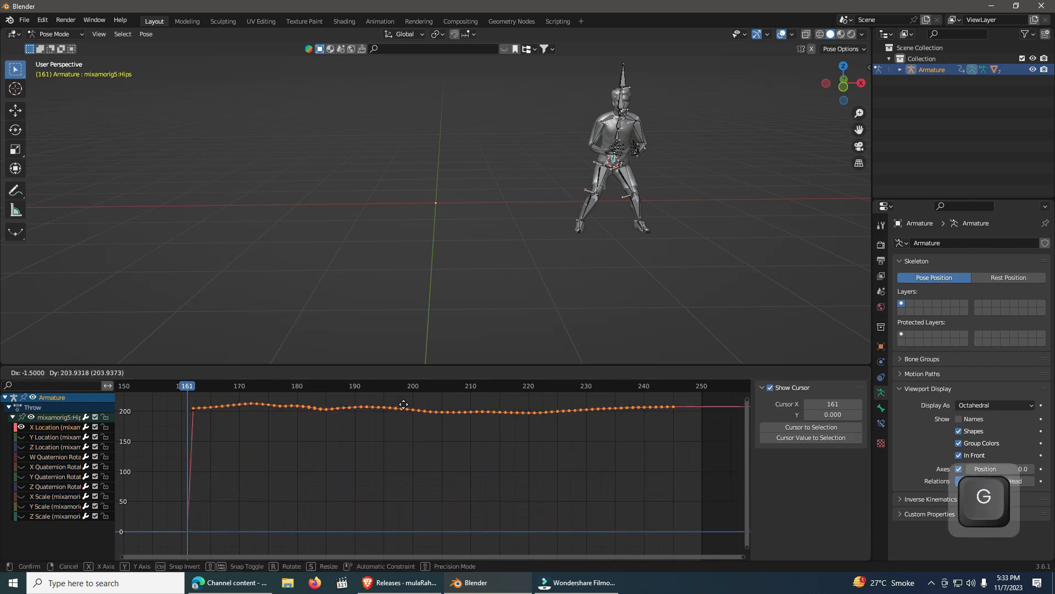
left_click(411, 409)
Step: Move the first X Location key 2 frames earlier and up by about 200, level with the rest of the curve
left_click_drag(216, 511, 144, 549)
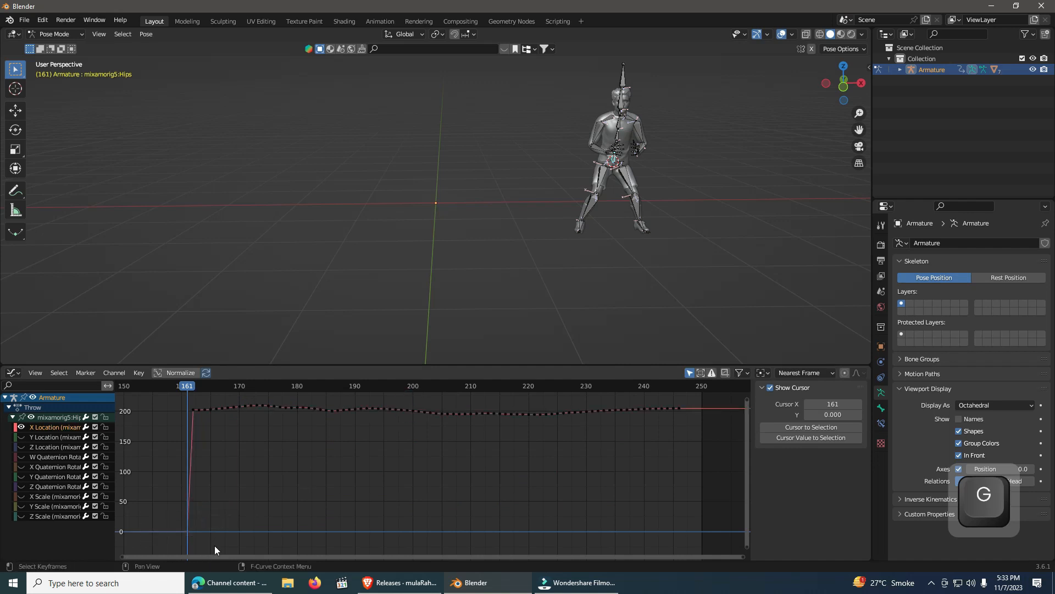
key("g")
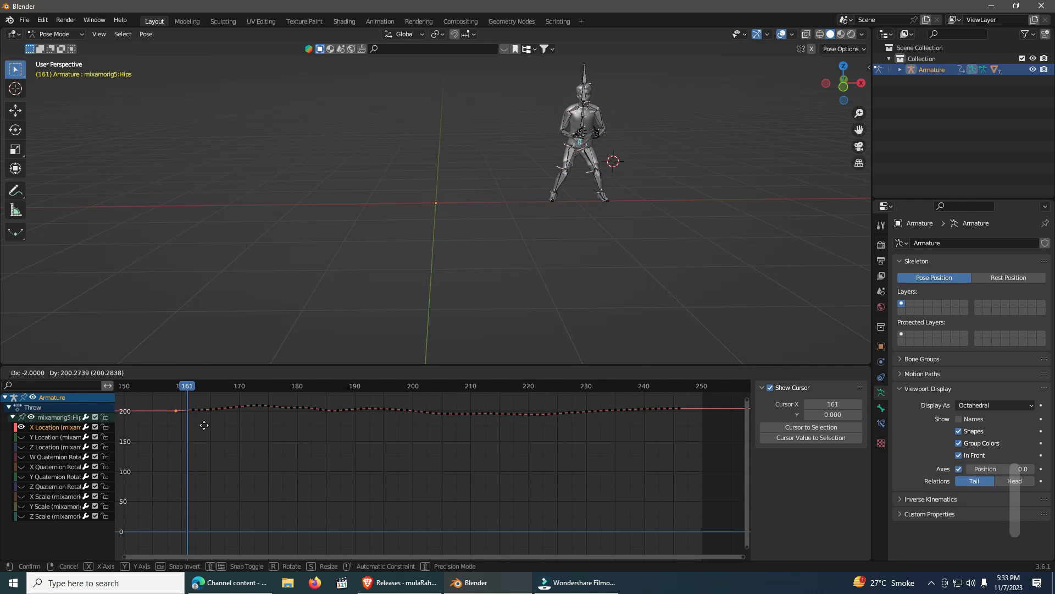
left_click(204, 425)
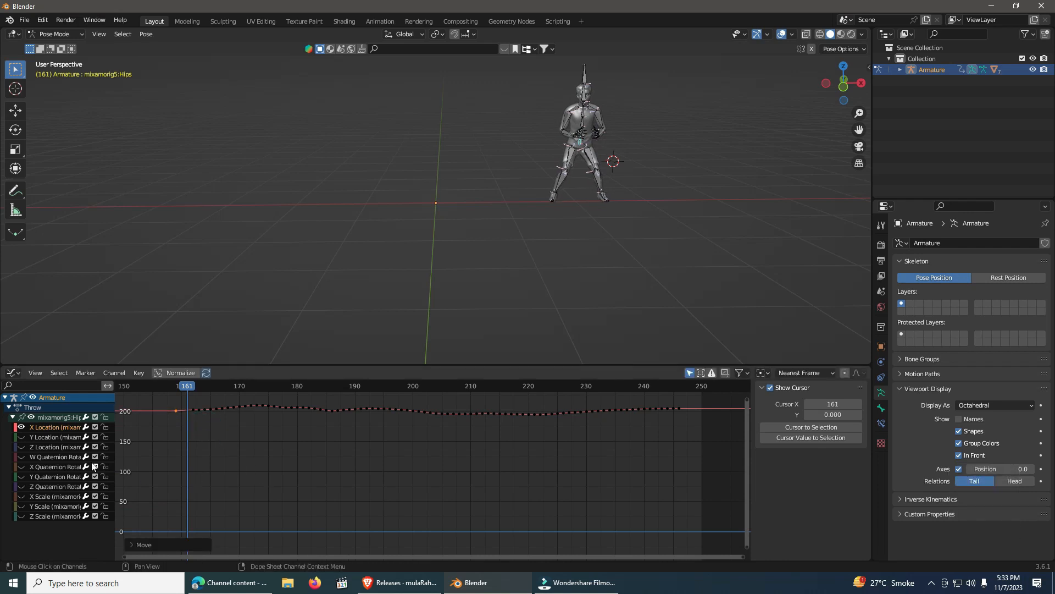
Step: Hide the X Location curve and show only the hips bone's Z Location curve
left_click(22, 427)
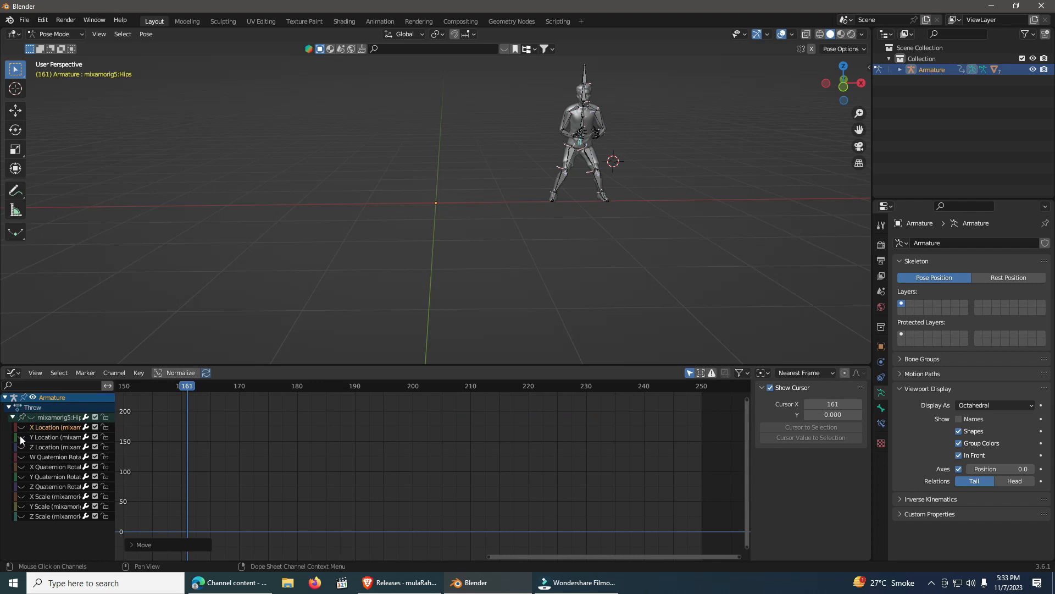
left_click(21, 437)
left_click(22, 446)
left_click(21, 437)
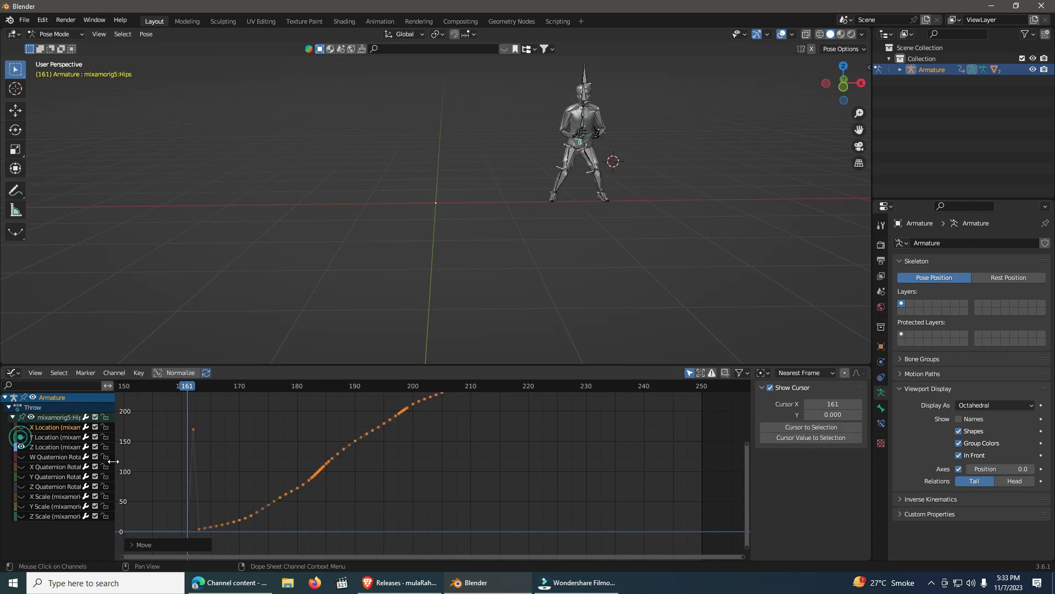
Step: Raise all Z Location keys after frame 162 by about 165 so they continue from the frame 162 key
left_click(197, 519)
scroll(385, 530, "down", 1)
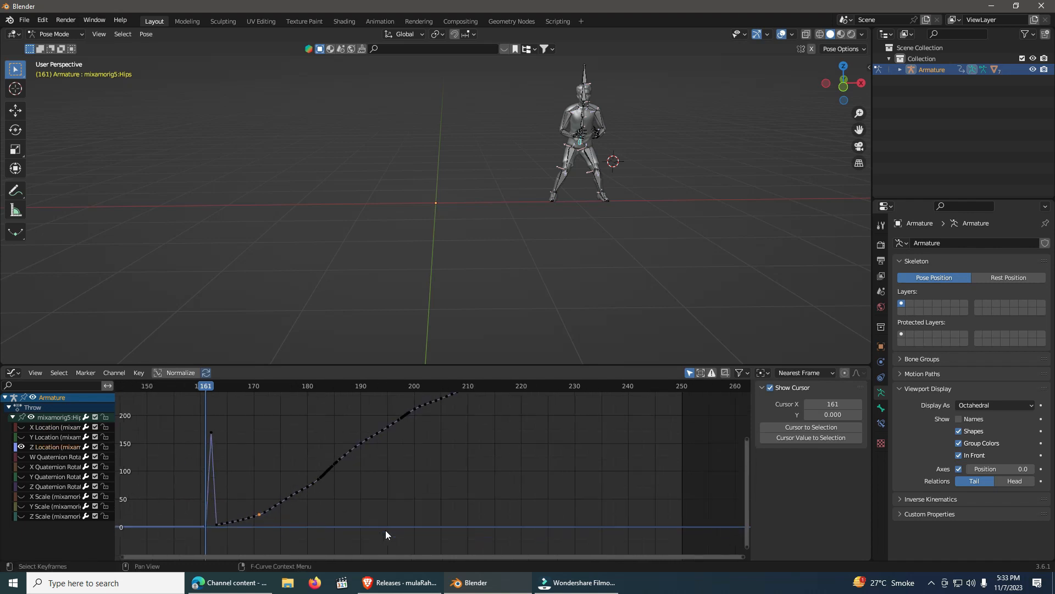
scroll(385, 530, "down", 3)
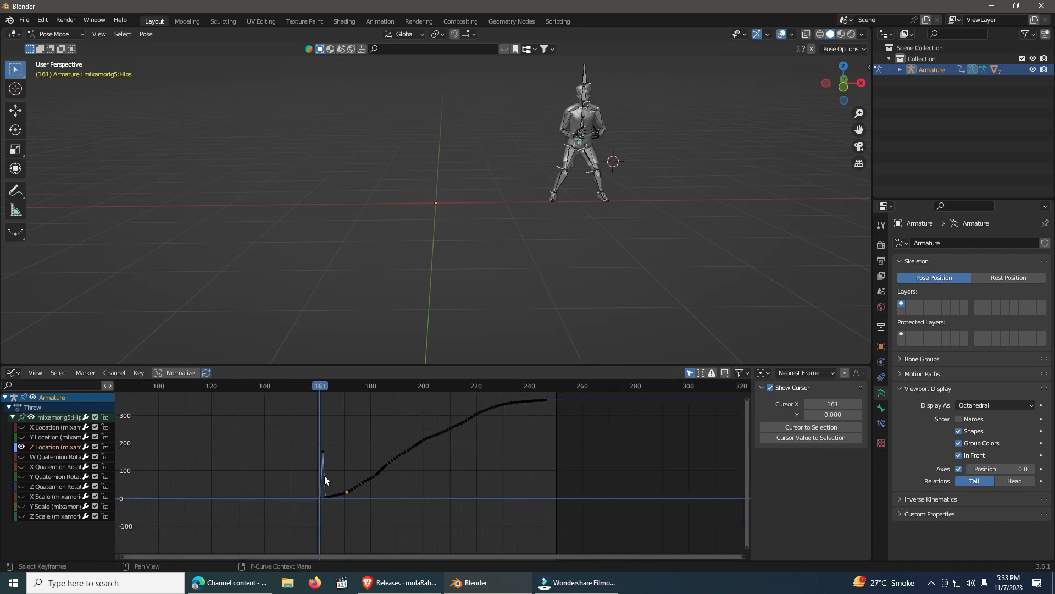
left_click(546, 456)
left_click_drag(565, 394, 326, 526)
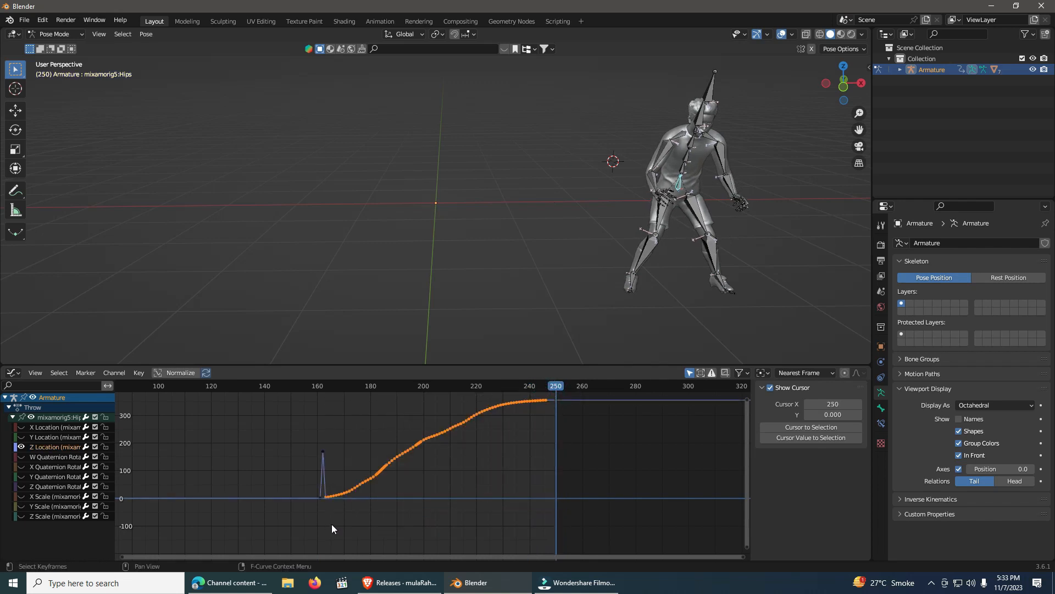
key("g")
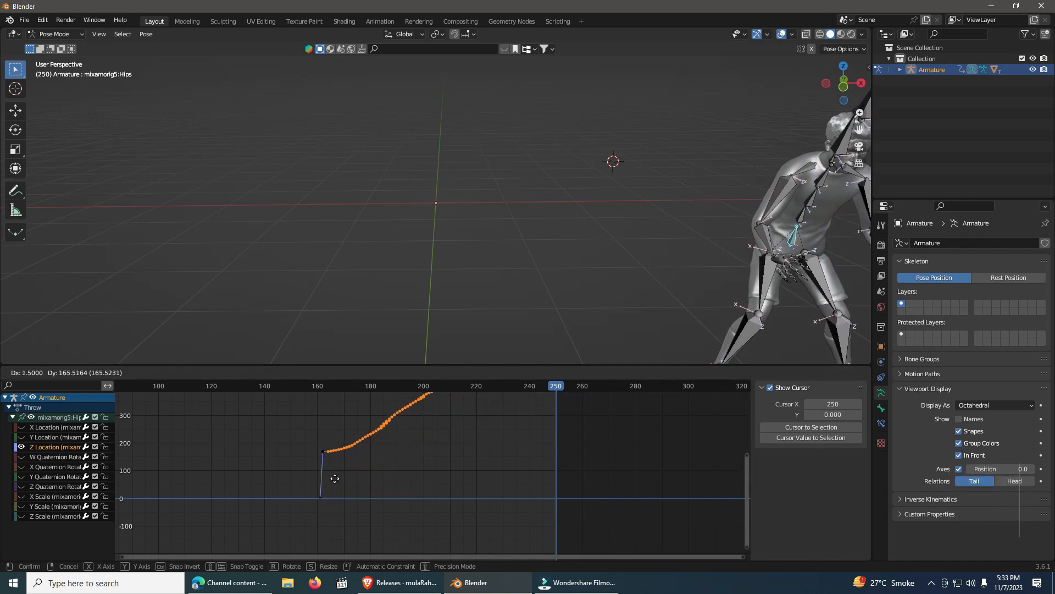
left_click(333, 478)
Step: Move the first Z Location key 2 frames earlier and up by about 171, and show all hips curves again
left_click(314, 498)
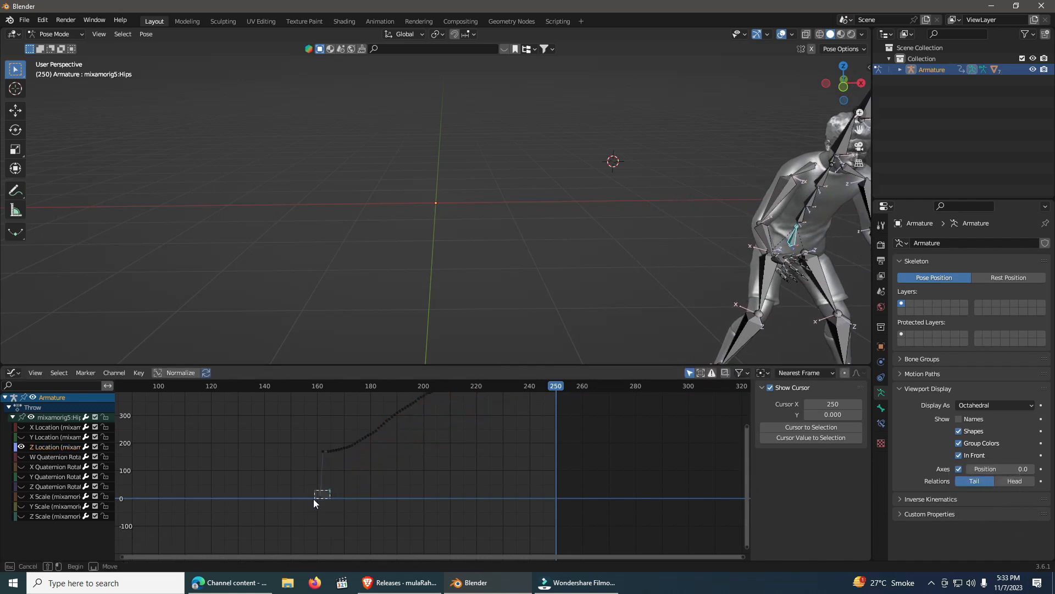
key("g")
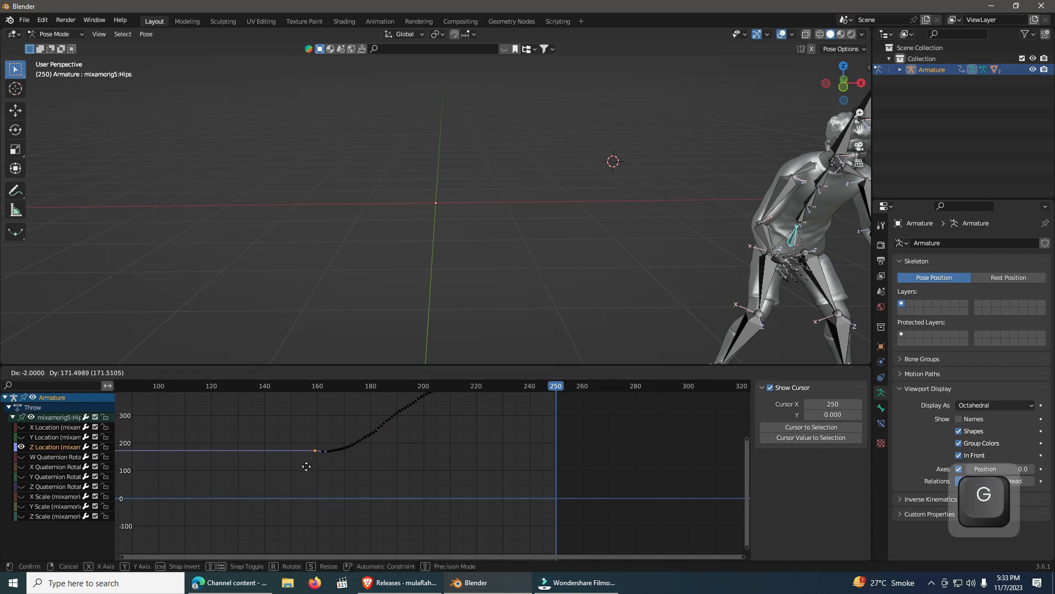
left_click(305, 467)
left_click(349, 473)
left_click(31, 417)
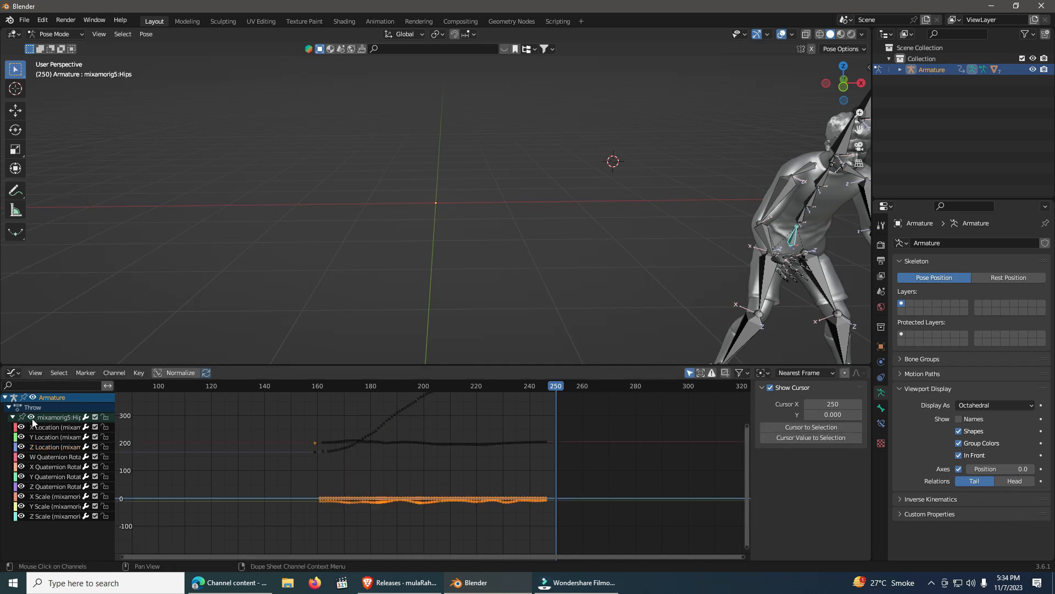
Step: Return the lower area to the Nonlinear Animation editor and play back the combined animation from an earlier frame
scroll(619, 334, "down", 4)
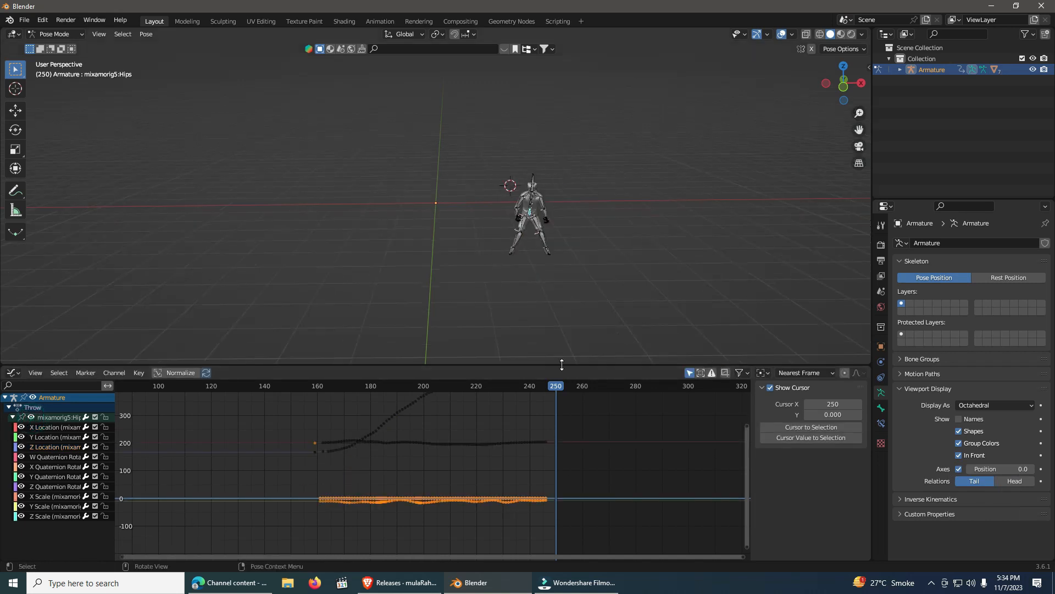
right_click(35, 374)
key("Escape")
left_click(13, 372)
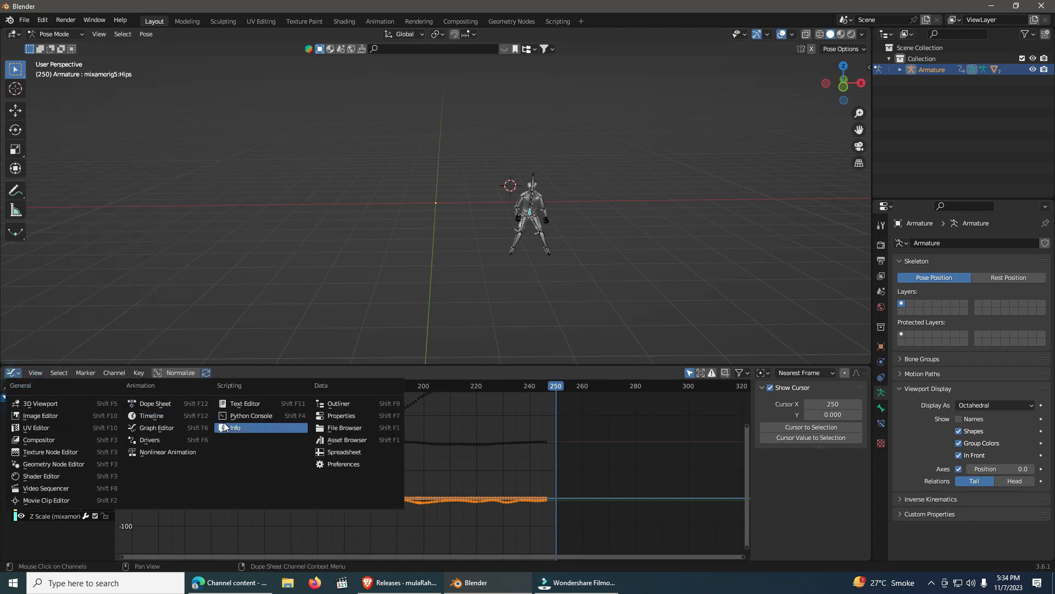
left_click(165, 450)
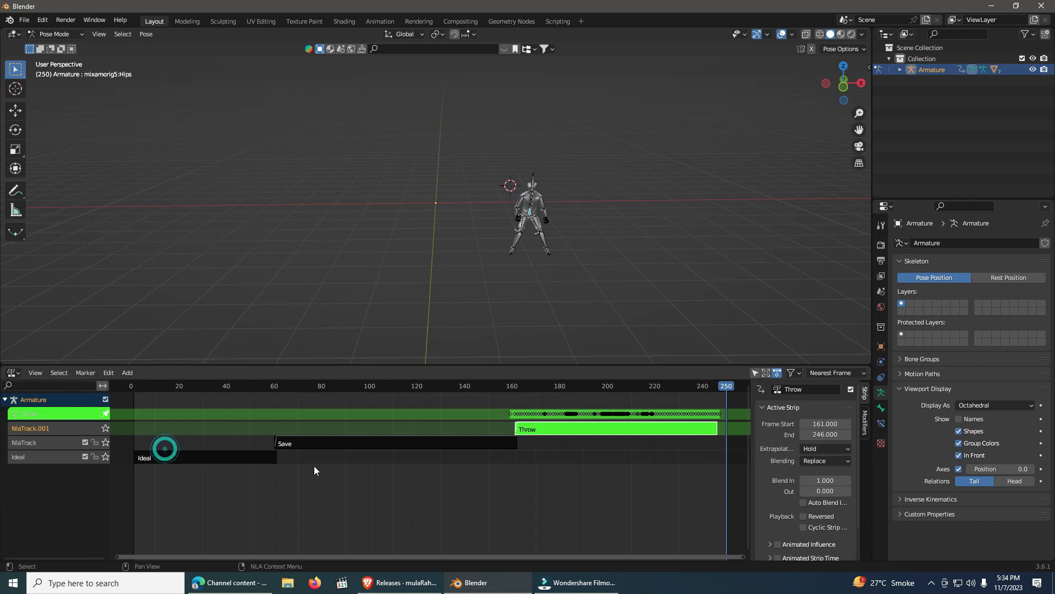
left_click_drag(721, 386, 214, 398)
key("space")
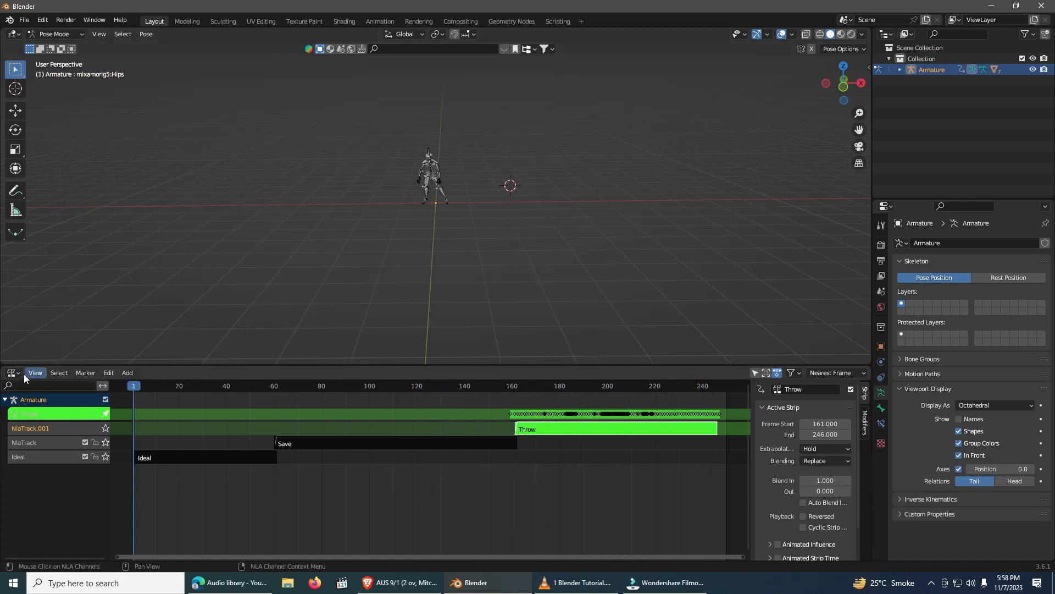
Step: Change the lower area from the Nonlinear Animation editor to the Timeline
left_click(17, 373)
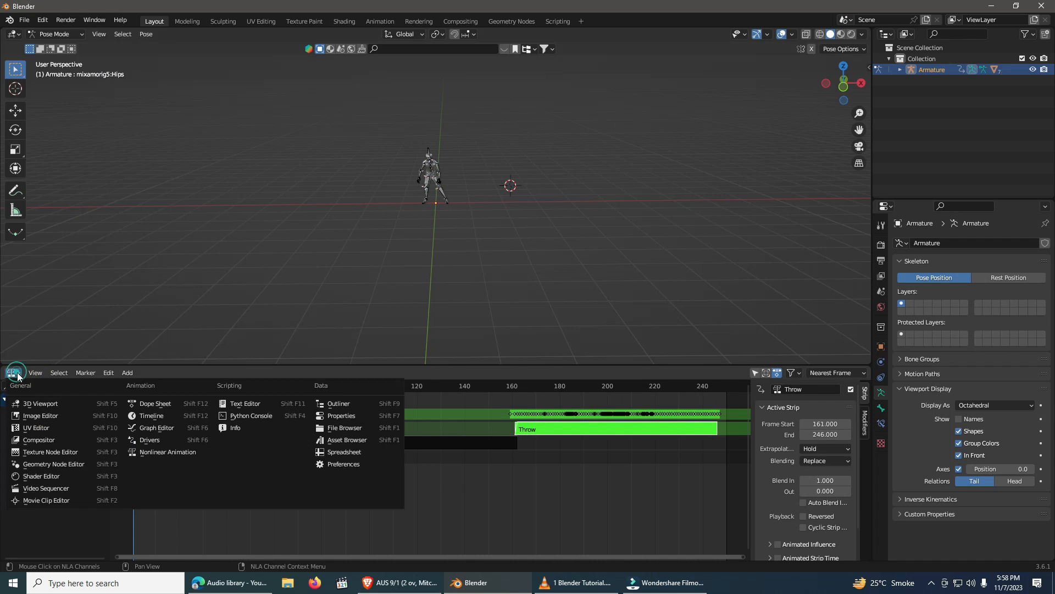
left_click(153, 420)
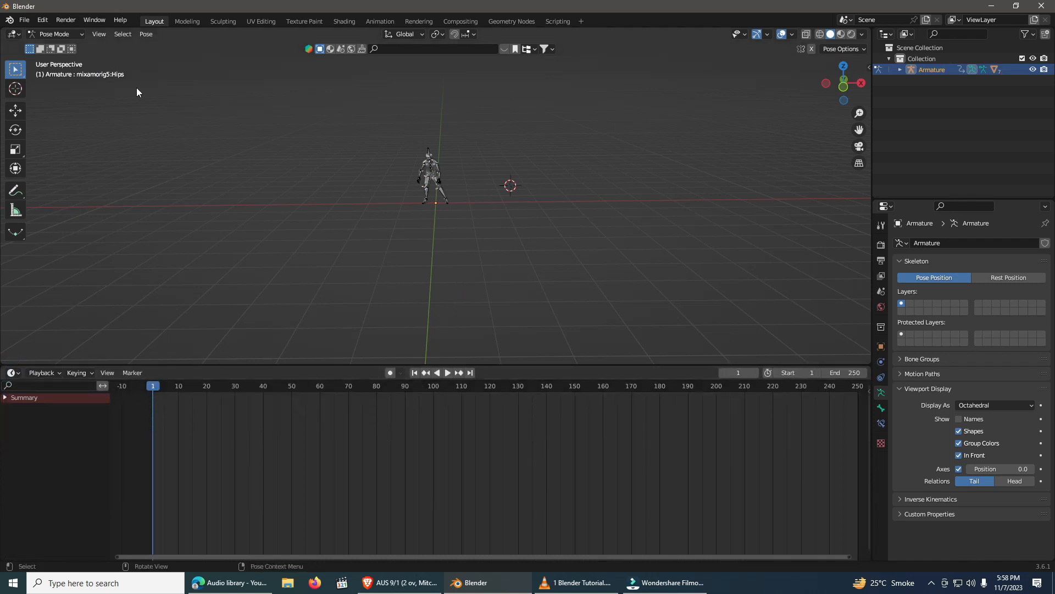
Step: Append the Soccer Ball object from Soccer Ball.blend in the Football folder
left_click(24, 20)
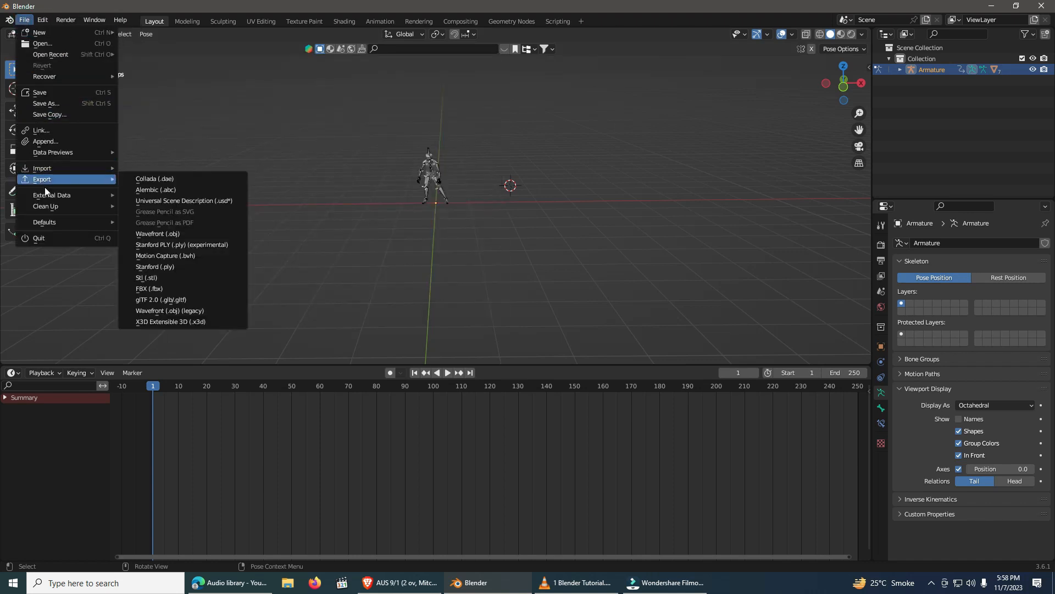
left_click(45, 141)
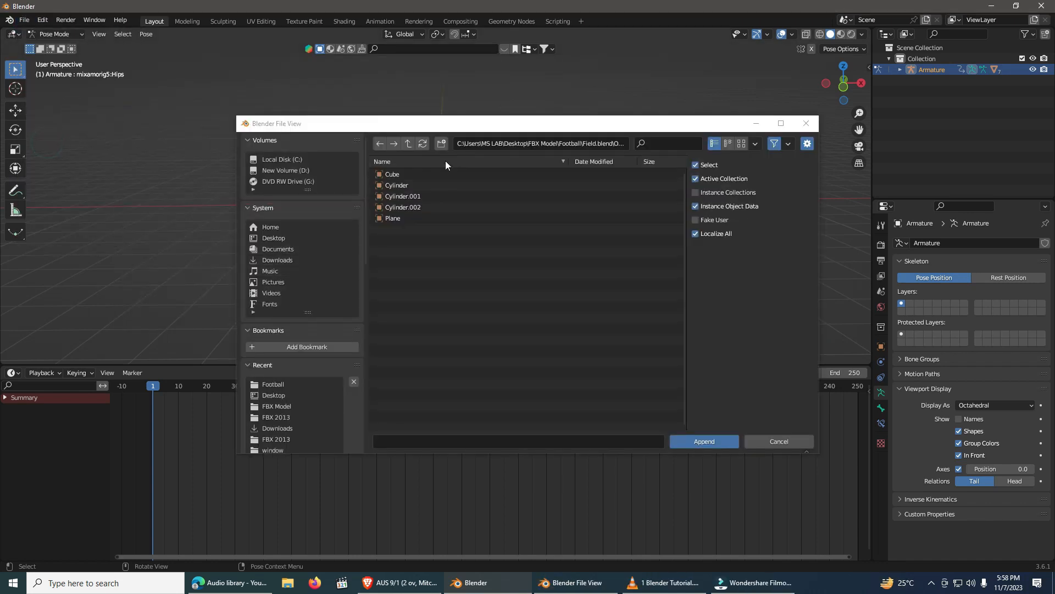
left_click(410, 145)
left_click(410, 145)
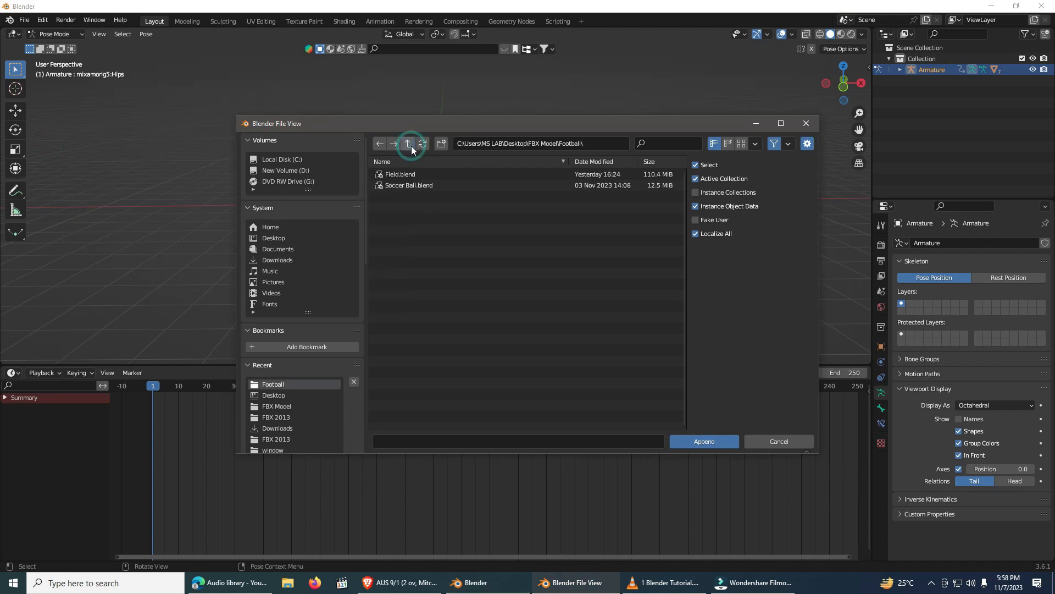
double_click(400, 184)
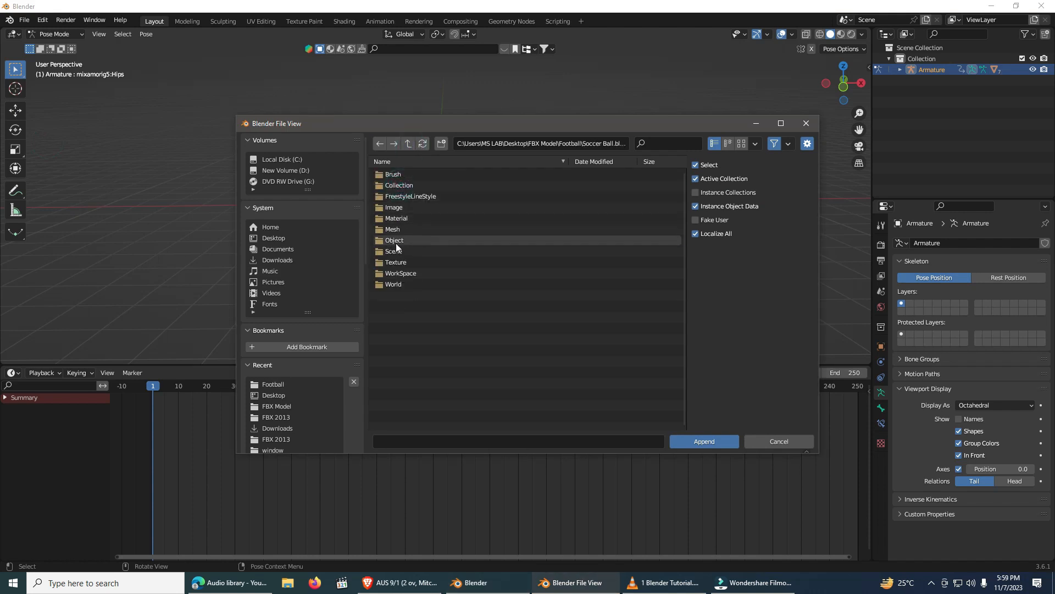
double_click(396, 242)
left_click(402, 176)
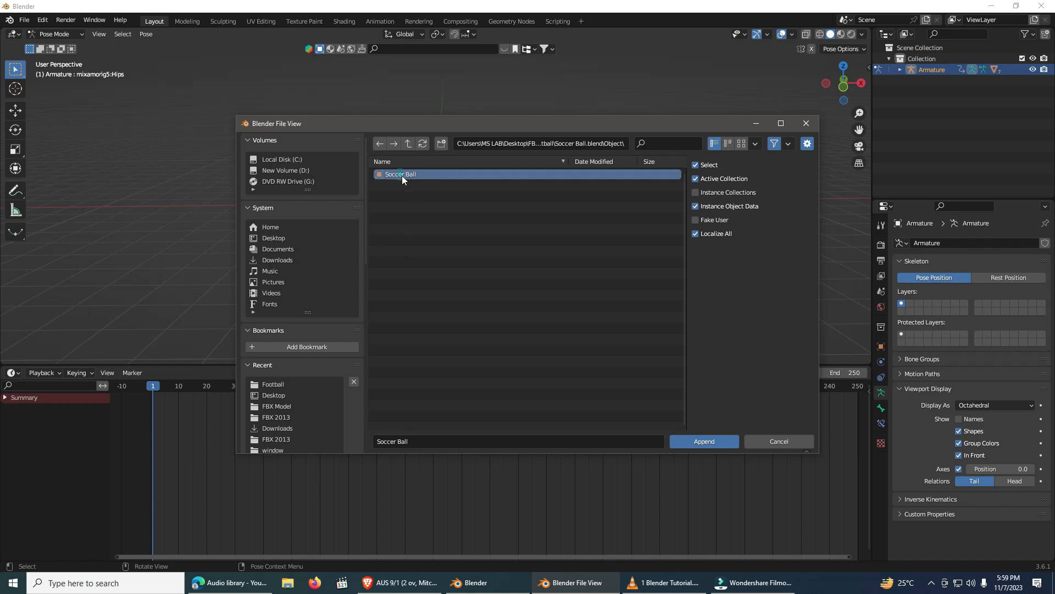
left_click(694, 440)
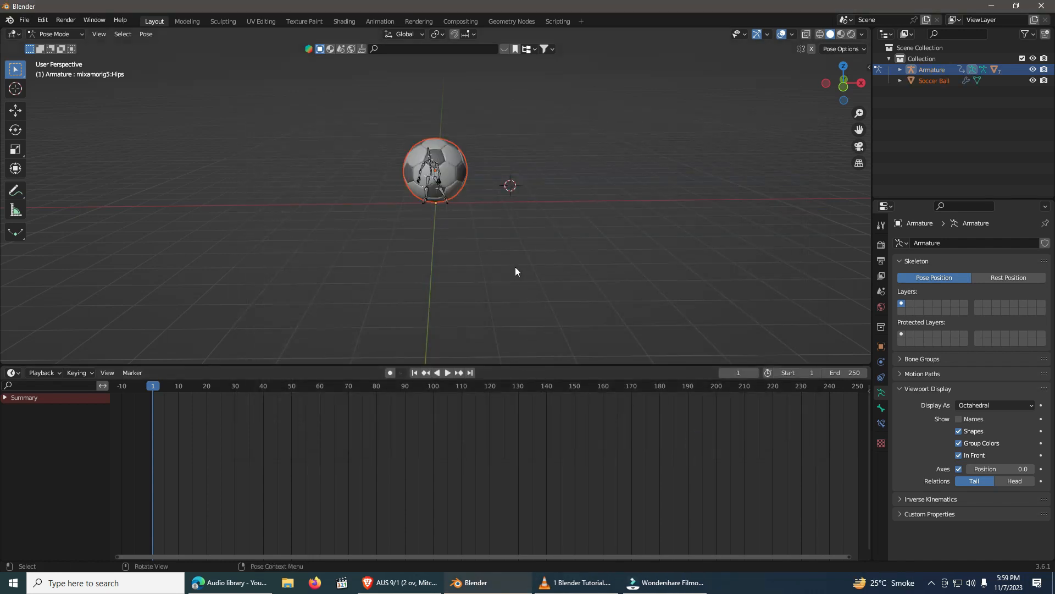
Step: Switch the armature to Object Mode and scale the soccer ball down to suit the goalkeeper's size
left_click(80, 35)
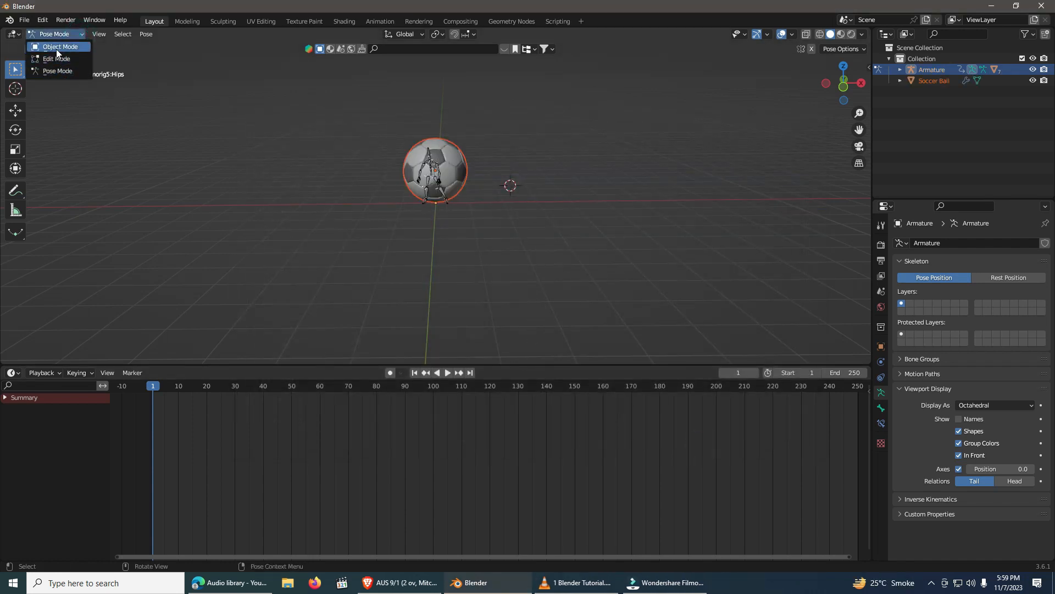
left_click(56, 48)
key("s")
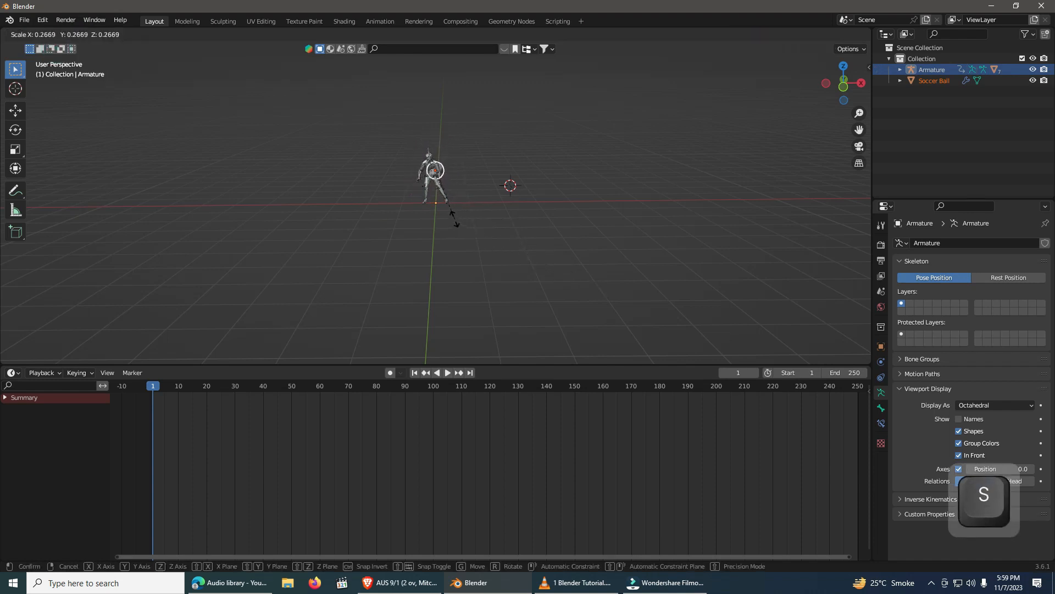
left_click(442, 202)
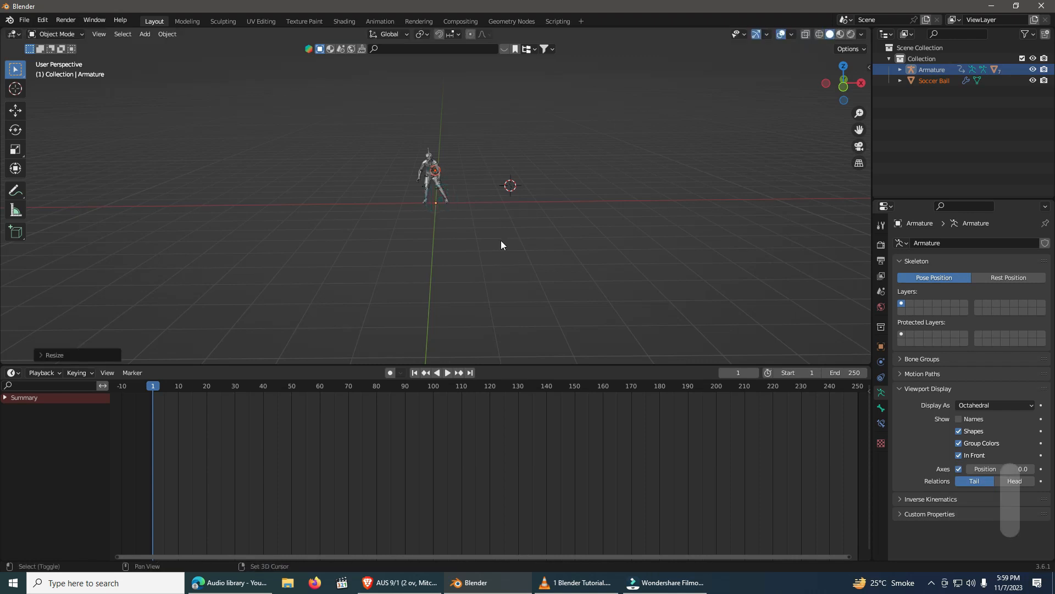
Step: Snap the soccer ball to the 3D cursor and deselect it
key("shift+s")
left_click(505, 177)
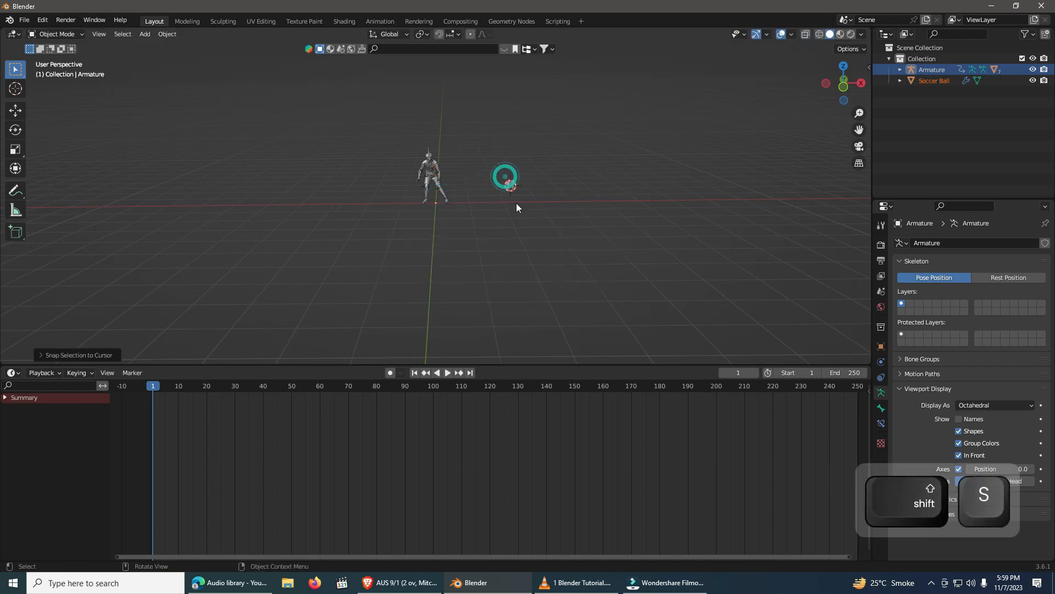
left_click(542, 233)
middle_click_drag(535, 192, 544, 249)
Step: Play the dive animation and step the current frame to 90, where the goalkeeper's hands meet the ball
key("space")
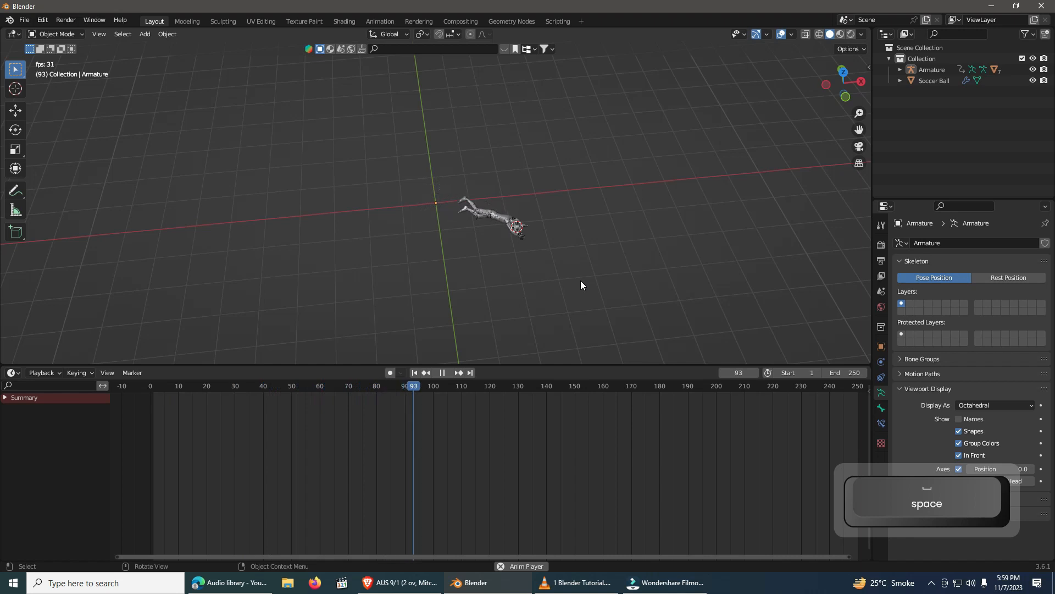
key("space")
middle_click_drag(579, 282, 573, 226)
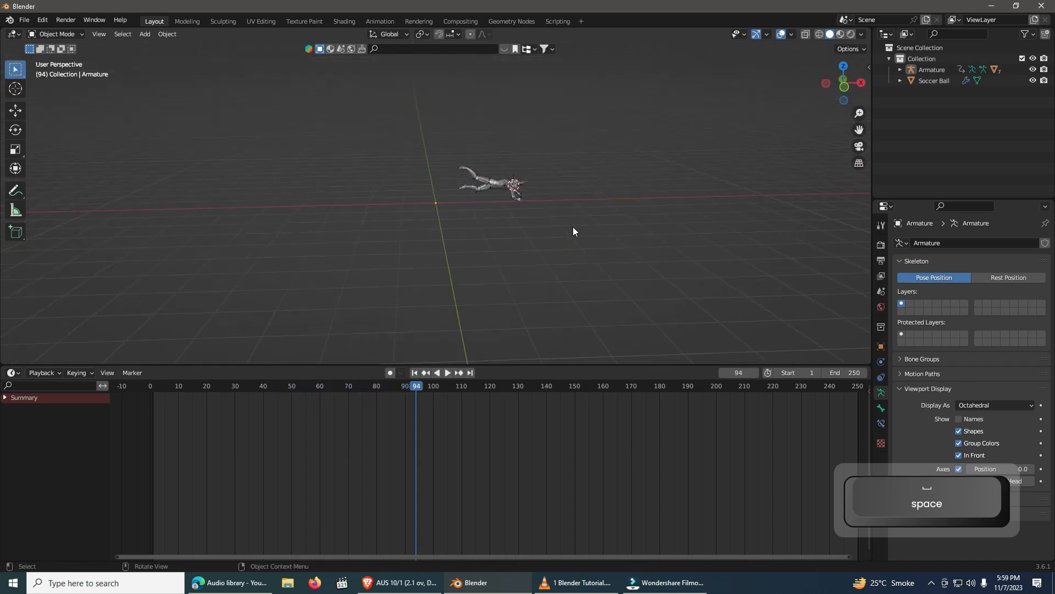
key("Left")
key("Left")
key("Left")
key("Left")
key("Left")
key("Left")
key("Left")
key("Right")
key("Right")
key("Right")
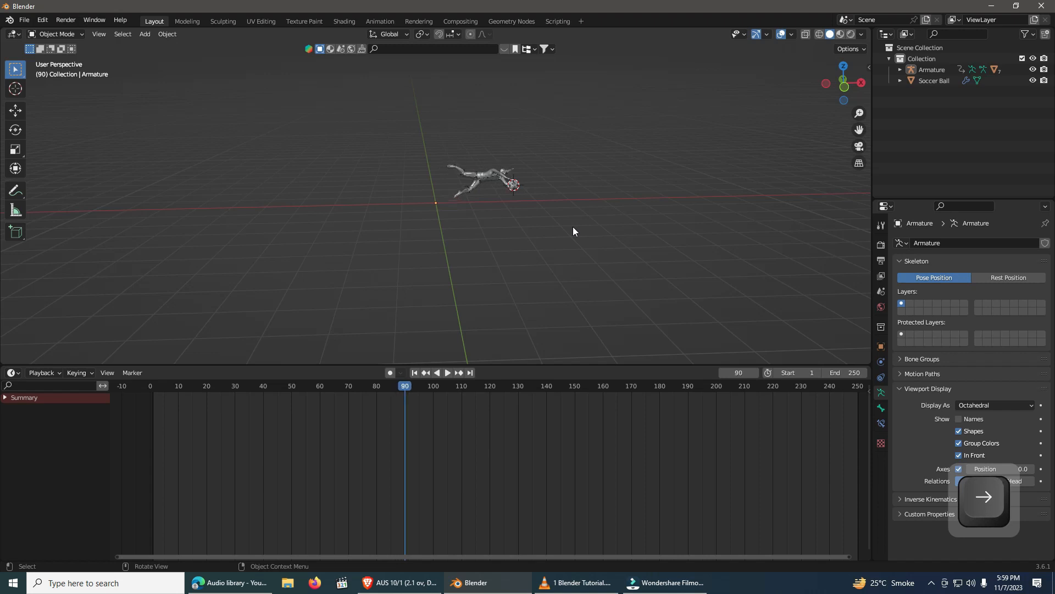
middle_click_drag(540, 237, 418, 263)
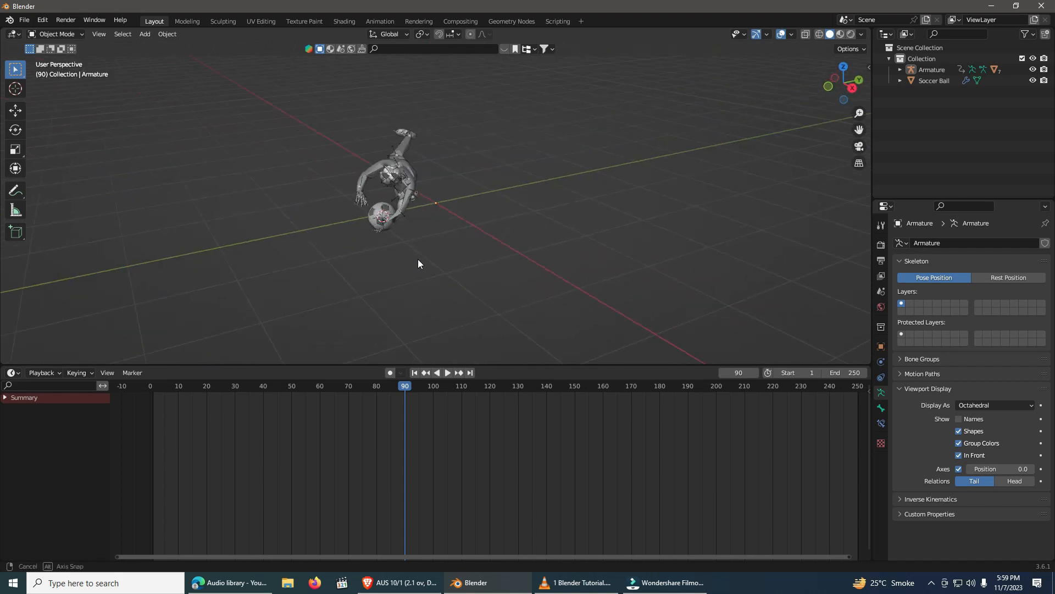
key("Right")
key("Left")
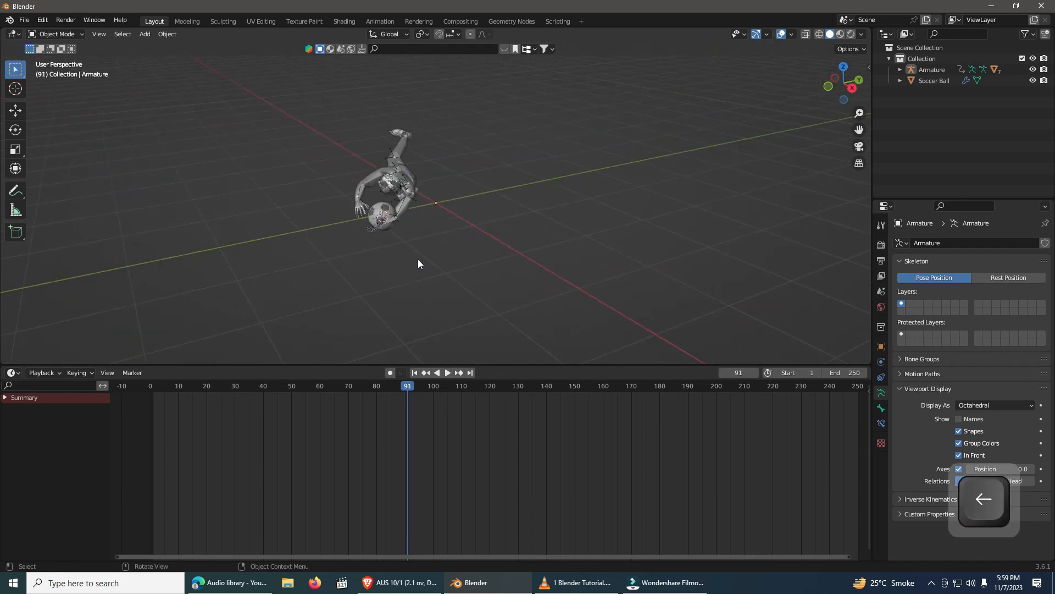
middle_click_drag(418, 263, 462, 256)
Step: Move the soccer ball about 0.1 m between the goalkeeper's hands at frame 90
left_click(425, 226)
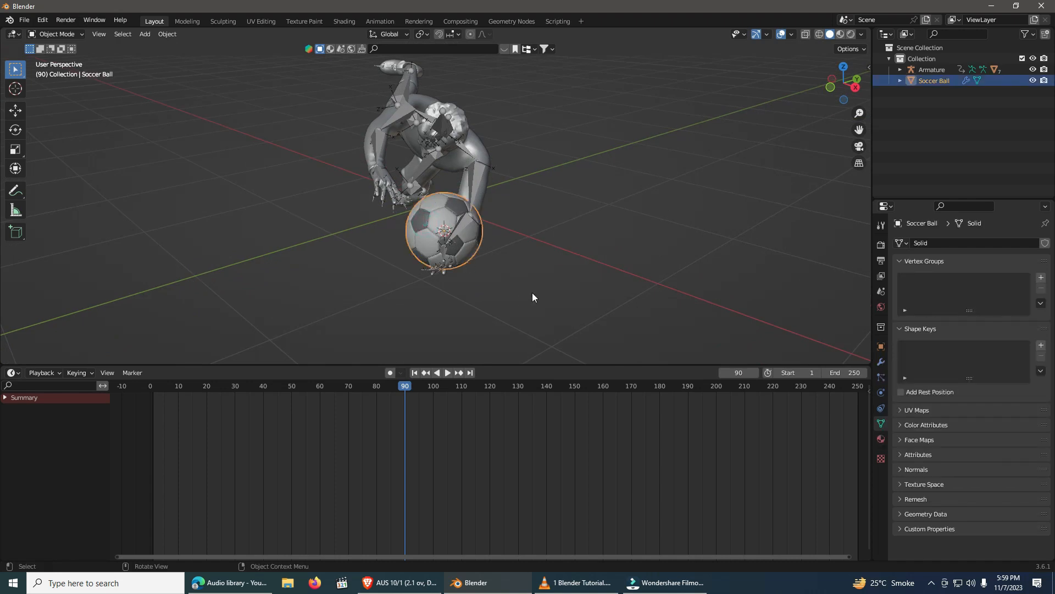
key("KP_3")
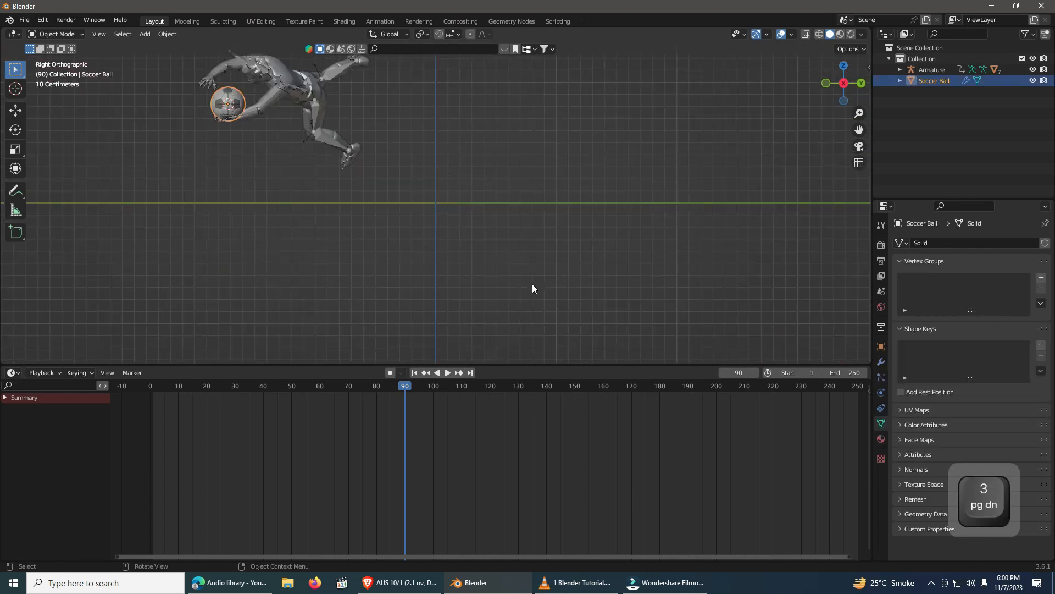
key("KP_1")
key("KP_4")
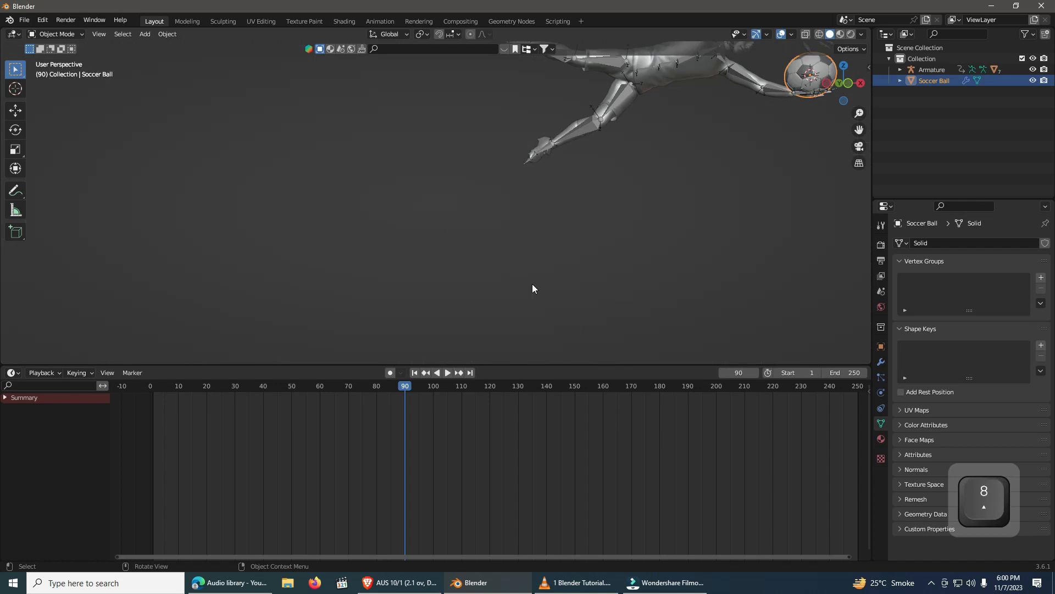
key("KP_8")
key("KP_9")
key("KP_3")
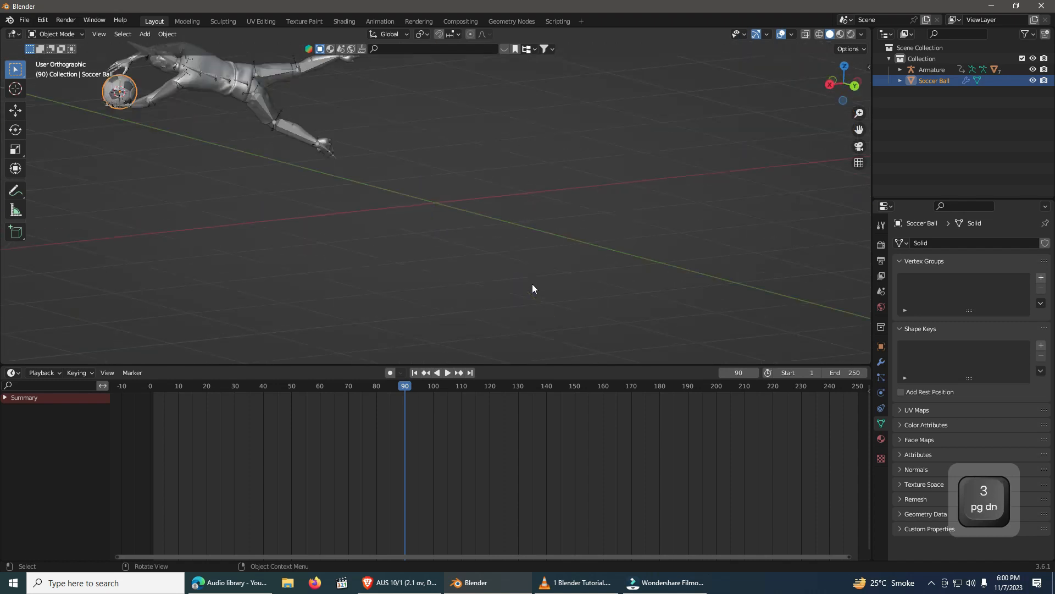
middle_click_drag(422, 307, 467, 297)
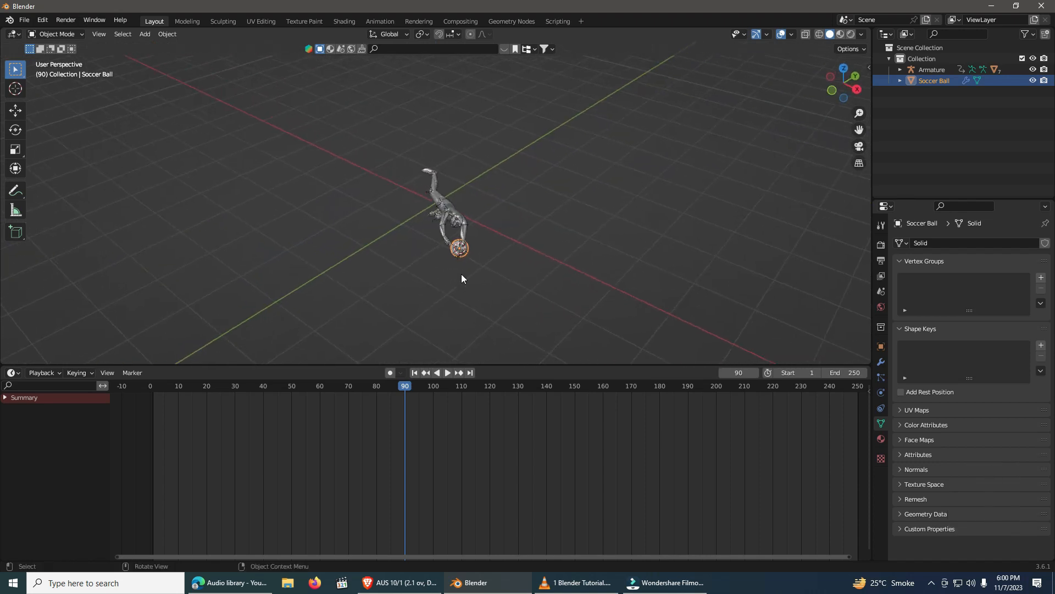
key("g")
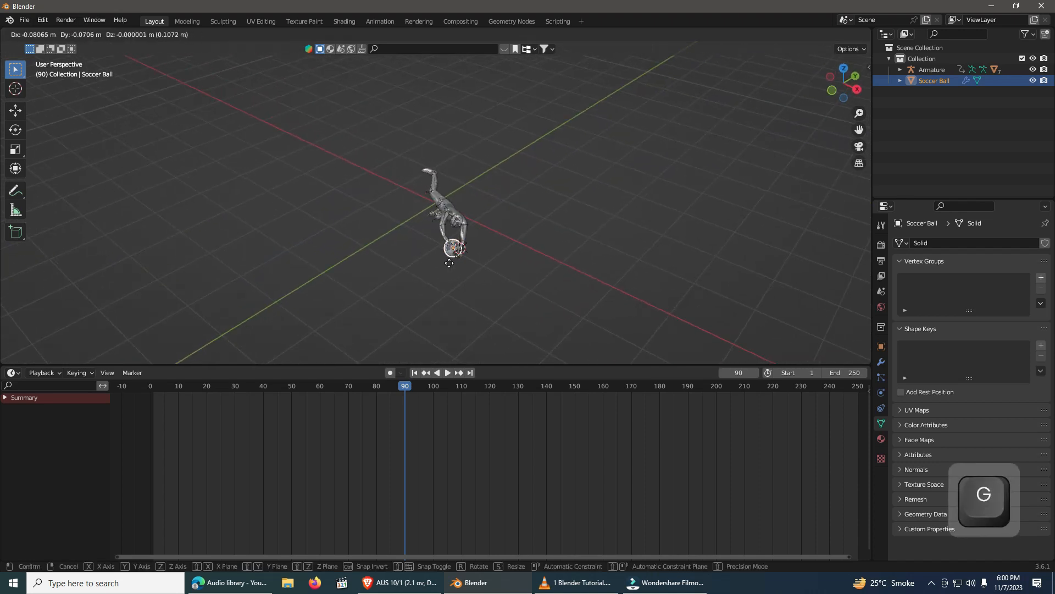
left_click(449, 263)
middle_click_drag(448, 278, 473, 275)
scroll(473, 275, "up", 8)
middle_click_drag(571, 278, 430, 274)
scroll(427, 278, "down", 7)
scroll(455, 277, "up", 2)
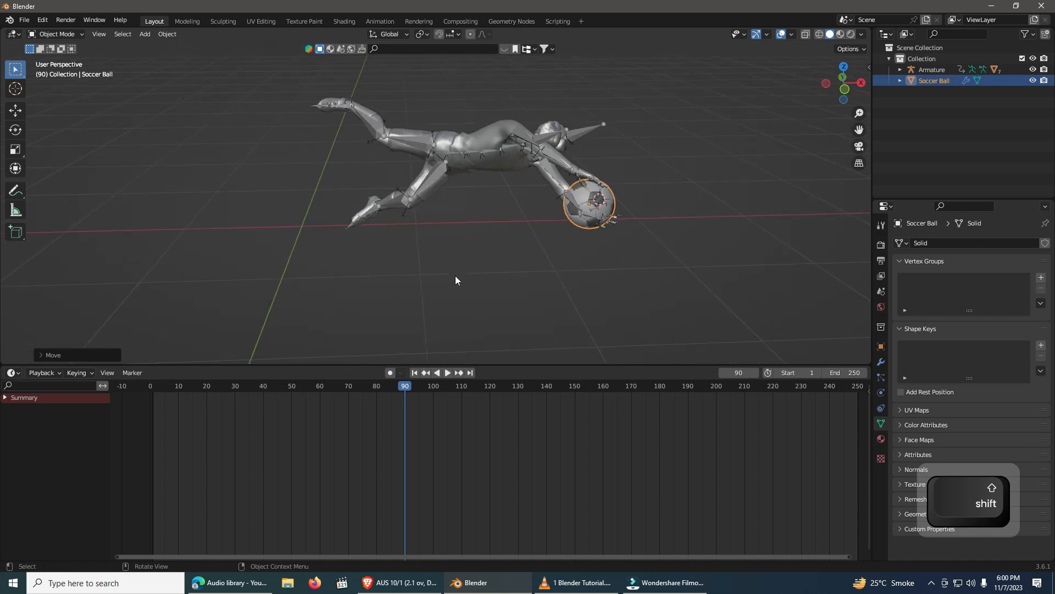
Step: Insert a Location keyframe on the soccer ball at frame 90
left_click(486, 278)
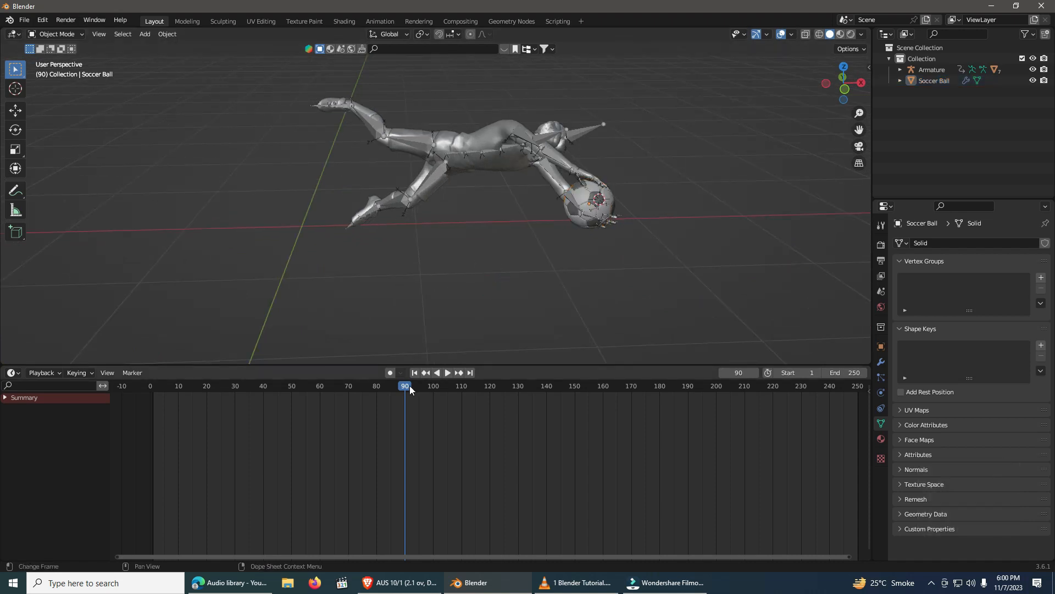
left_click(583, 198)
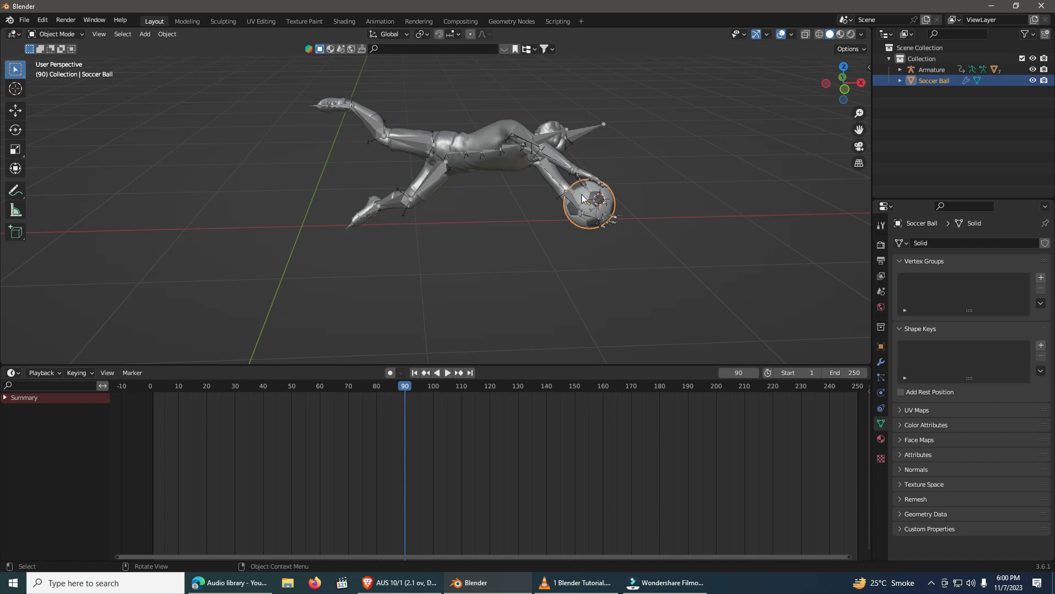
key("i")
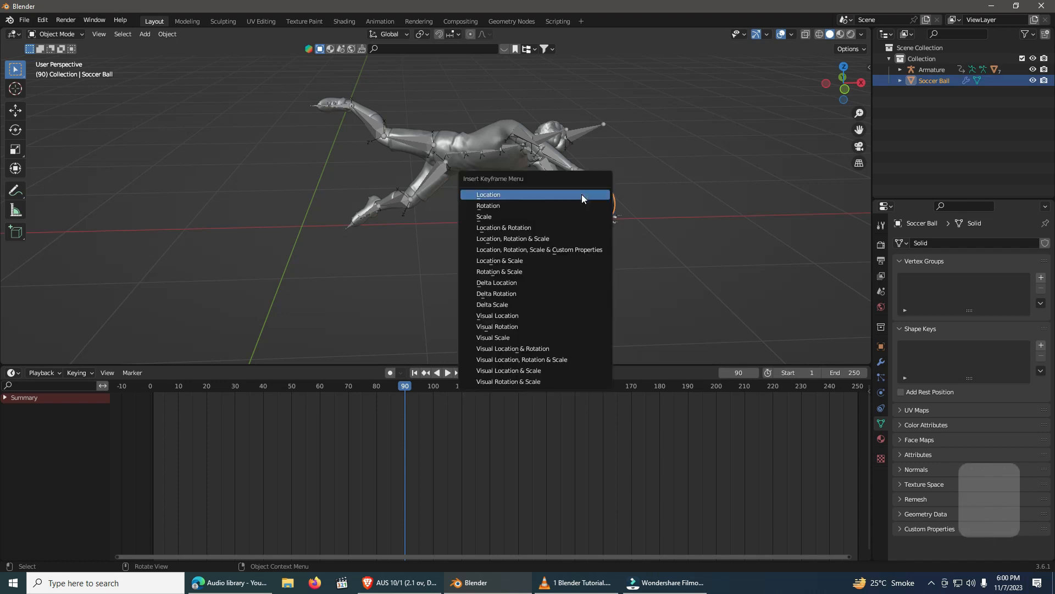
left_click(538, 196)
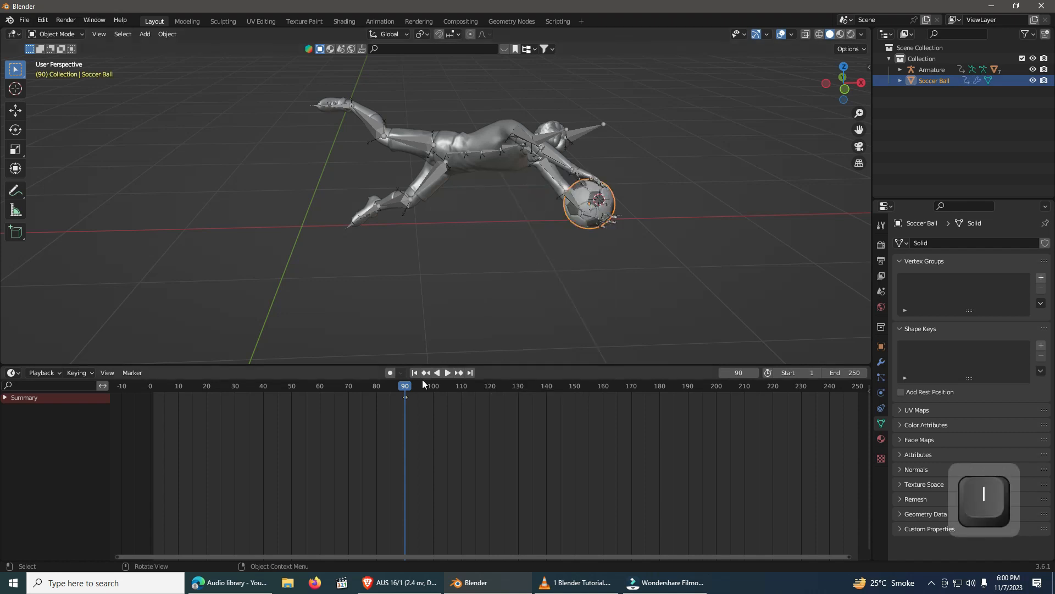
Step: At frame 70, move the soccer ball far out along negative Y in front of the goalkeeper and insert a Location keyframe
left_click_drag(410, 386, 348, 391)
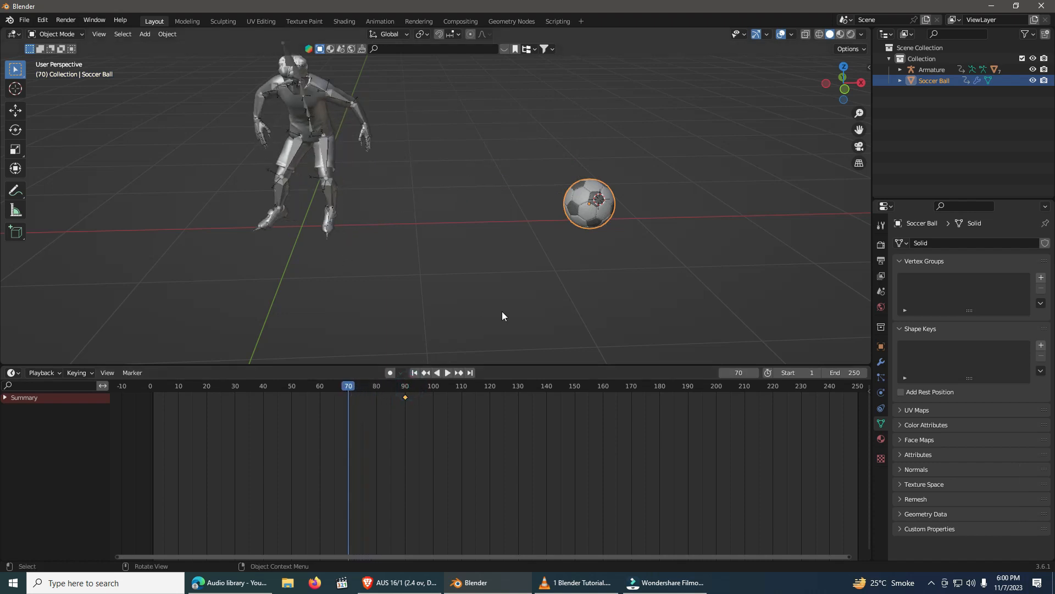
scroll(503, 315, "down", 9)
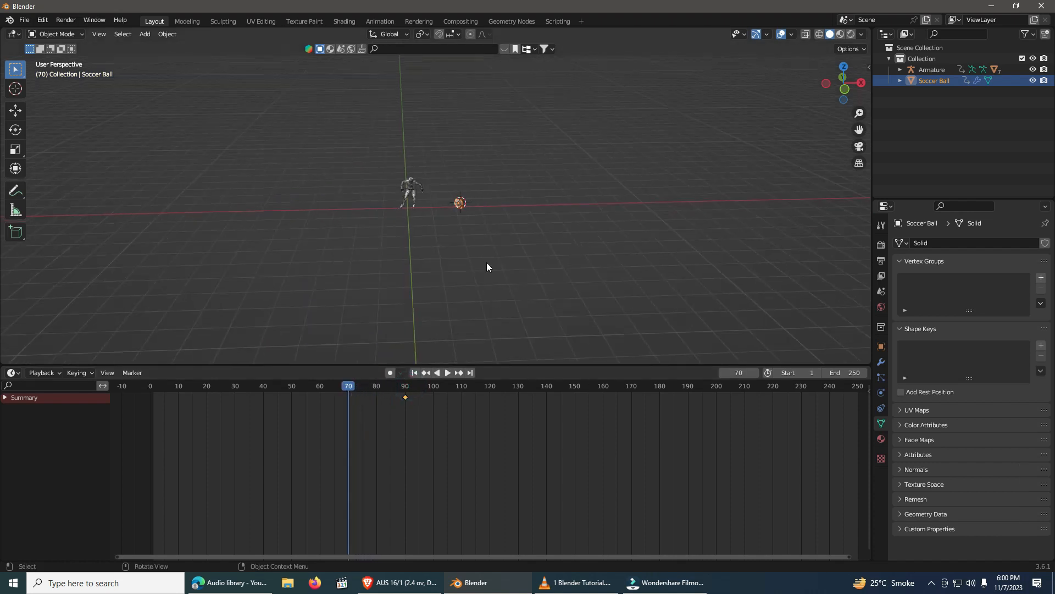
middle_click_drag(471, 289, 387, 64)
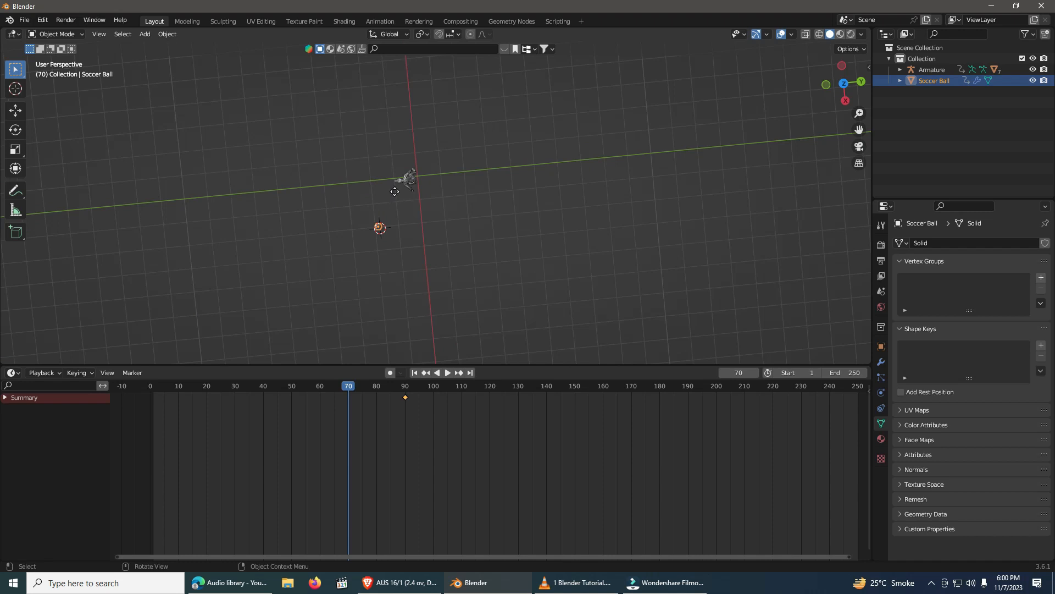
key("g")
key("y")
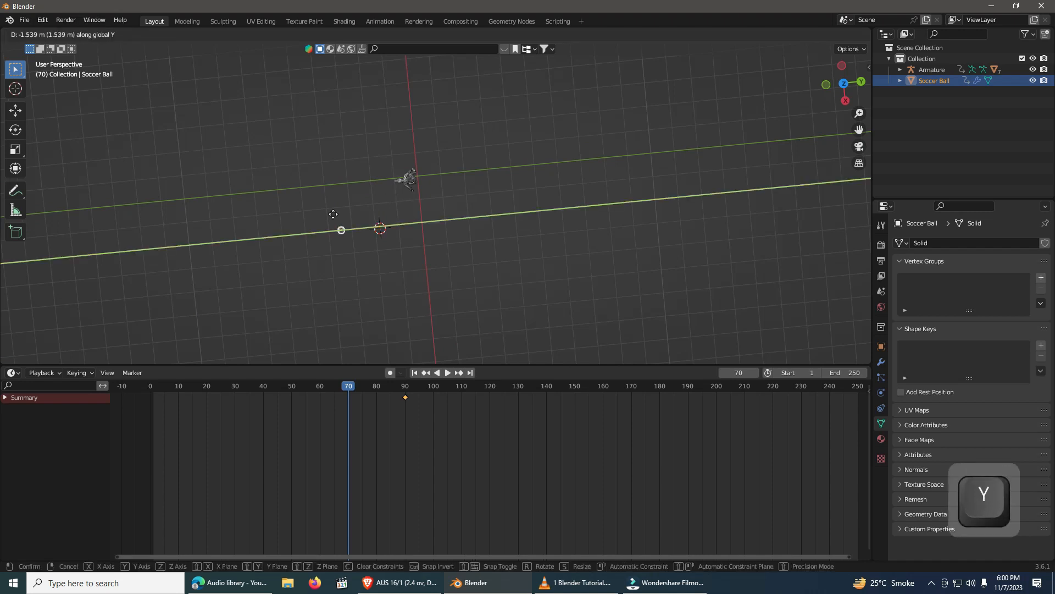
left_click(108, 240)
key("i")
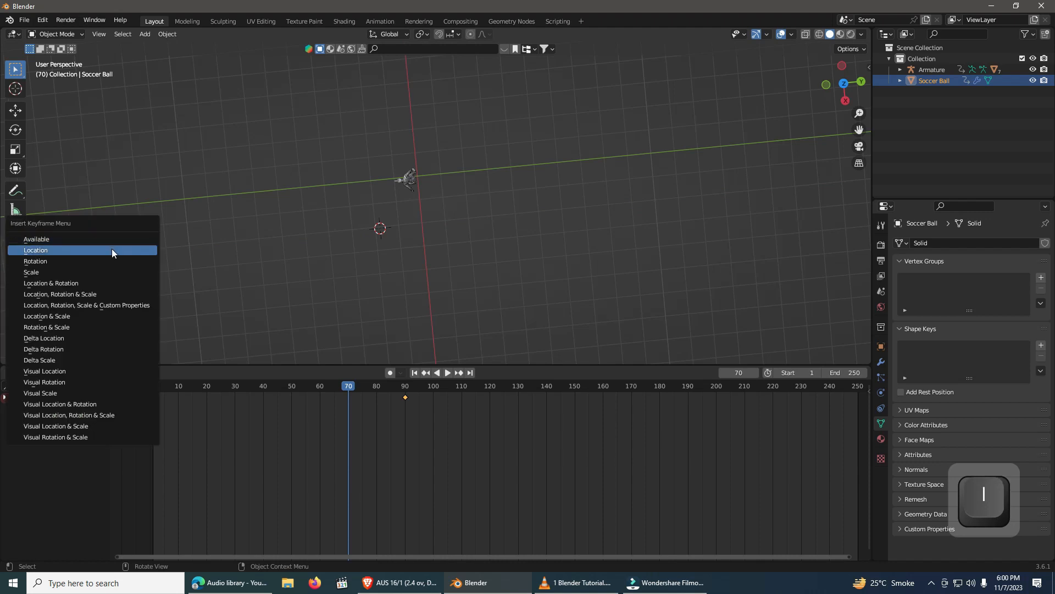
left_click(111, 248)
Step: Deselect the ball and play the animation to review its flight towards the goalkeeper
middle_click_drag(229, 245, 268, 129)
left_click(438, 305)
middle_click_drag(452, 307, 590, 279)
middle_click_drag(601, 285, 519, 275)
key("space")
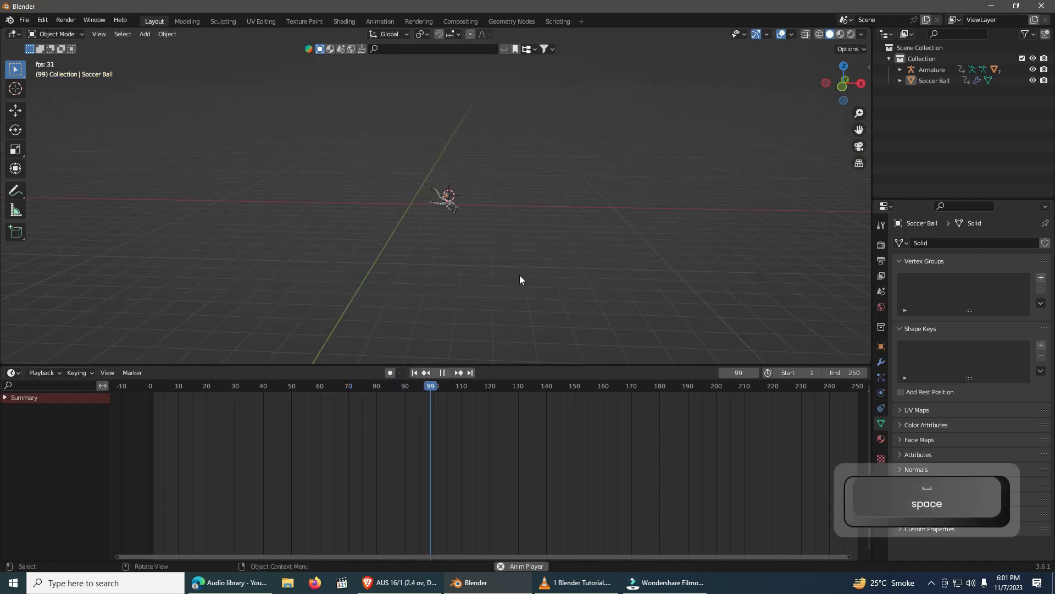
key("space")
key("space")
Step: At frame 91, identify the goalkeeper's right hand bone in Pose Mode and return to Object Mode
left_click_drag(566, 388, 406, 395)
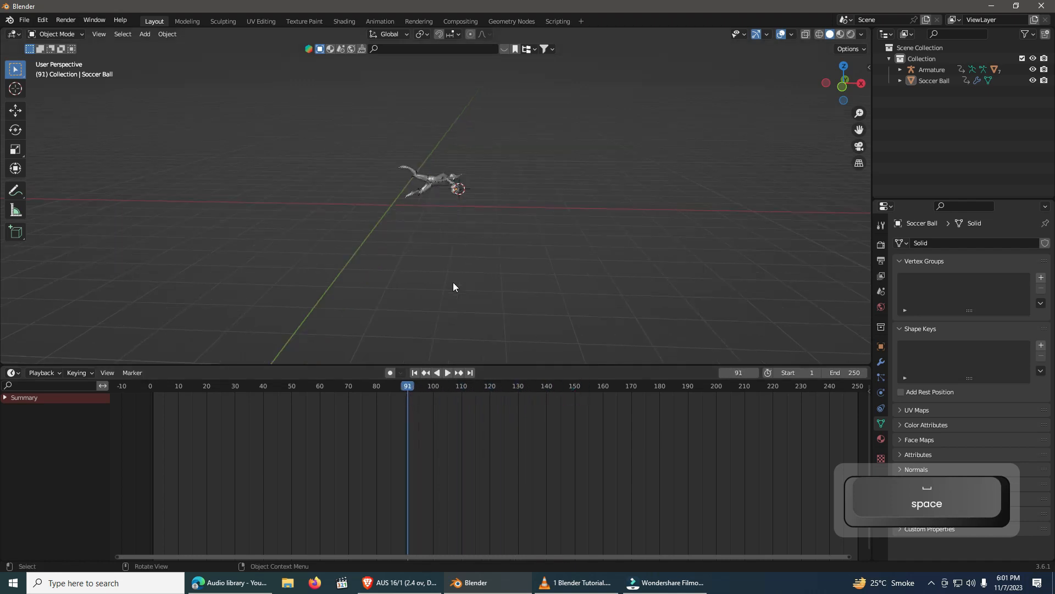
key("space")
scroll(453, 282, "up", 5)
mouse_move(497, 235)
middle_mouse_down()
mouse_move(463, 247)
mouse_move(484, 245)
middle_mouse_up()
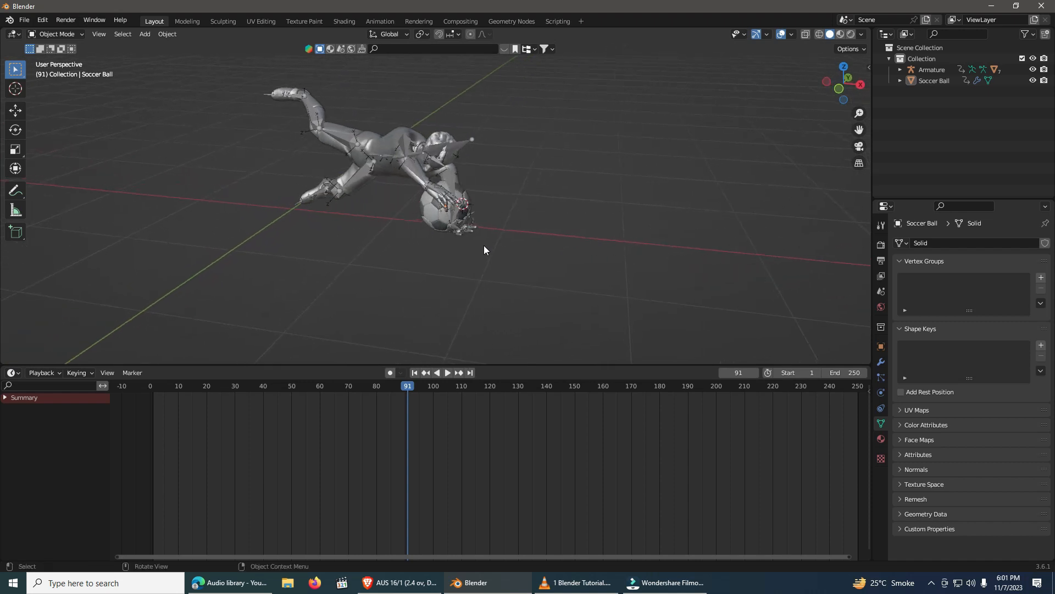
key("Left")
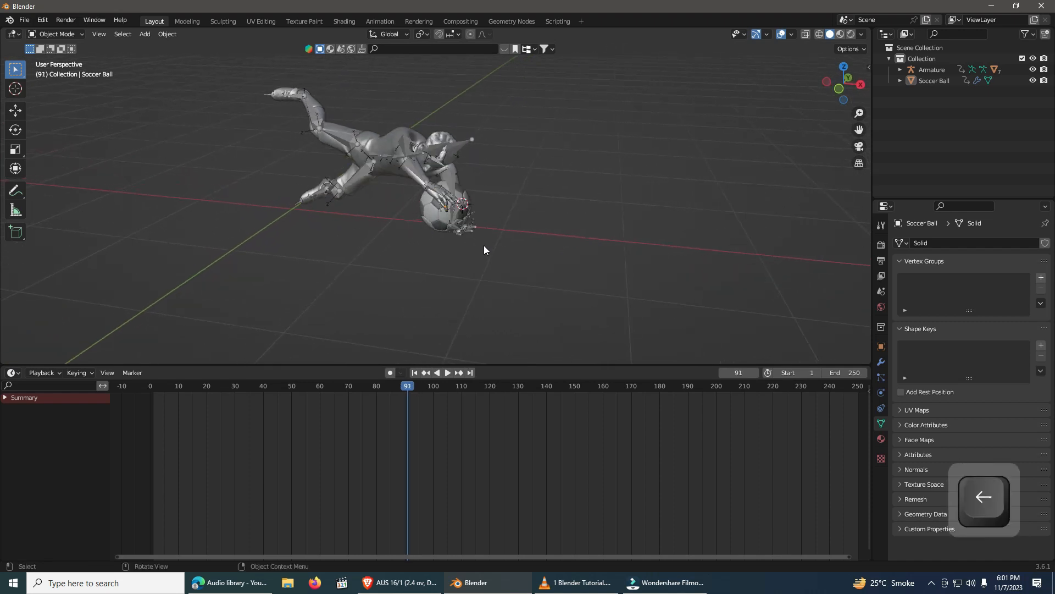
left_click(434, 190)
left_click(65, 35)
left_click(53, 71)
left_click(434, 191)
middle_click_drag(519, 204, 518, 214)
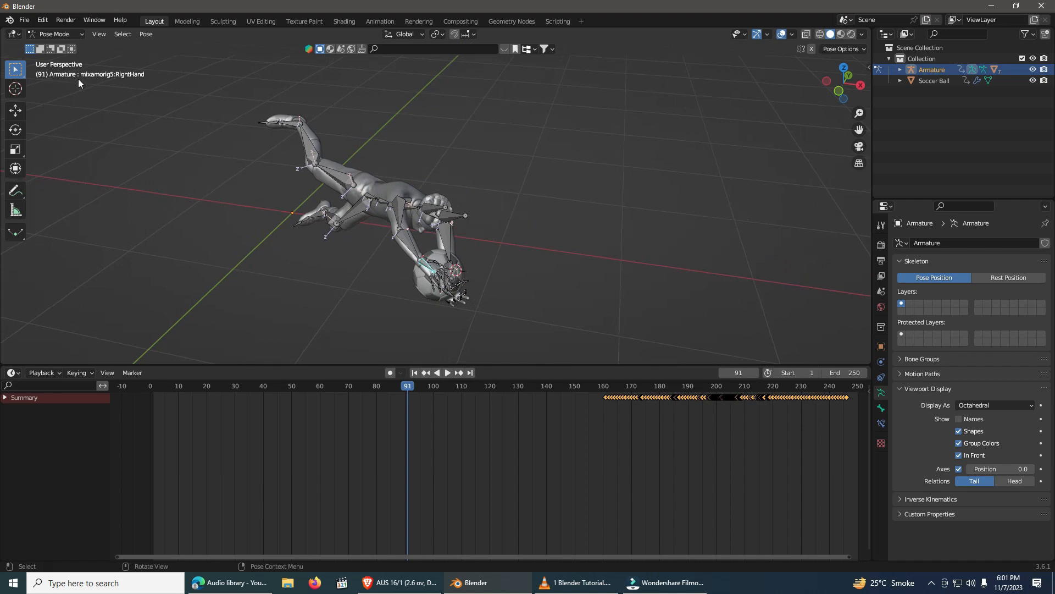
middle_click_drag(636, 243, 428, 238)
key("ctrl+Tab")
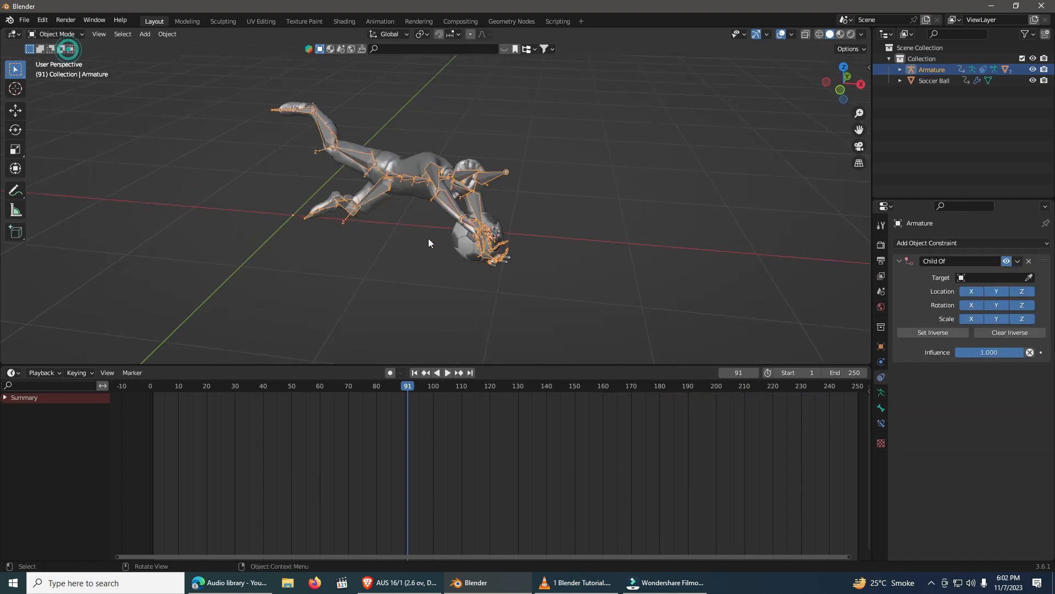
Step: Add a Child Of constraint to the soccer ball with Armature as its target
left_click(465, 240)
left_click(968, 242)
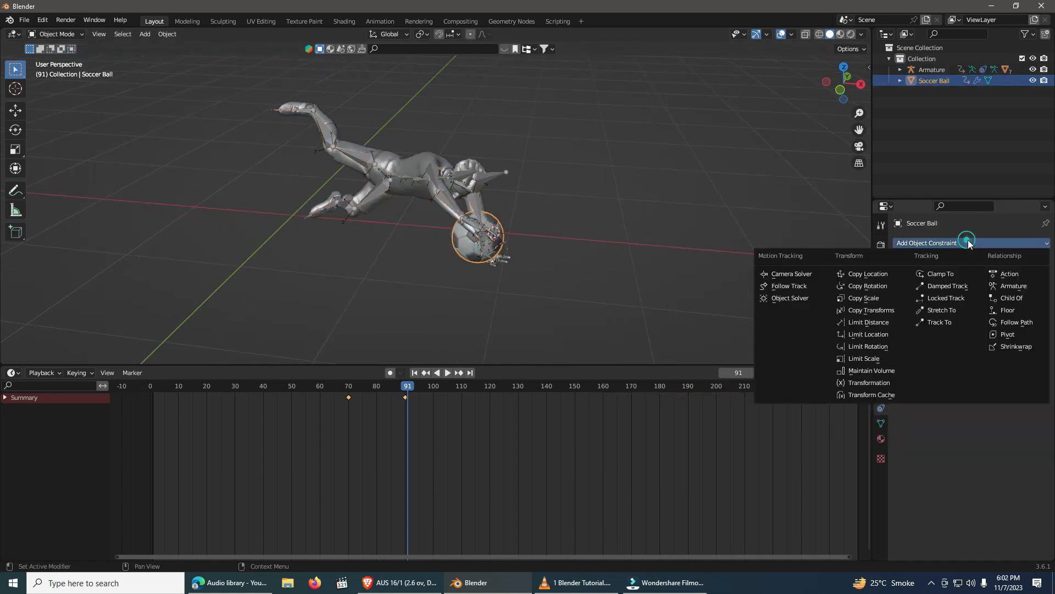
left_click(1008, 297)
left_click(992, 278)
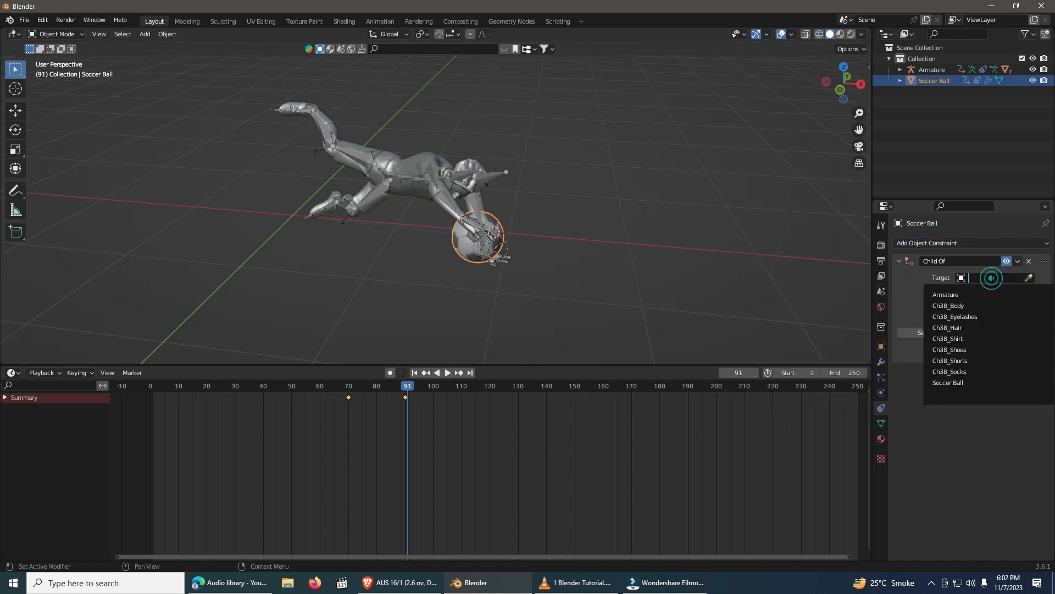
left_click(955, 291)
Step: Set the Child Of constraint's bone to mixamorig5:RightHand and apply Set Inverse
left_click(974, 295)
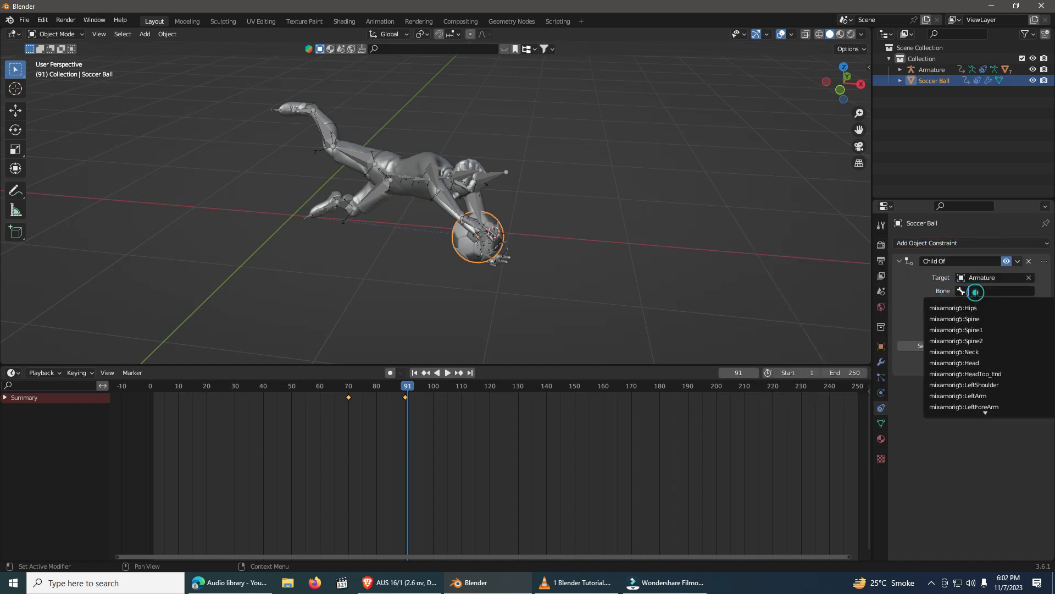
type("rig")
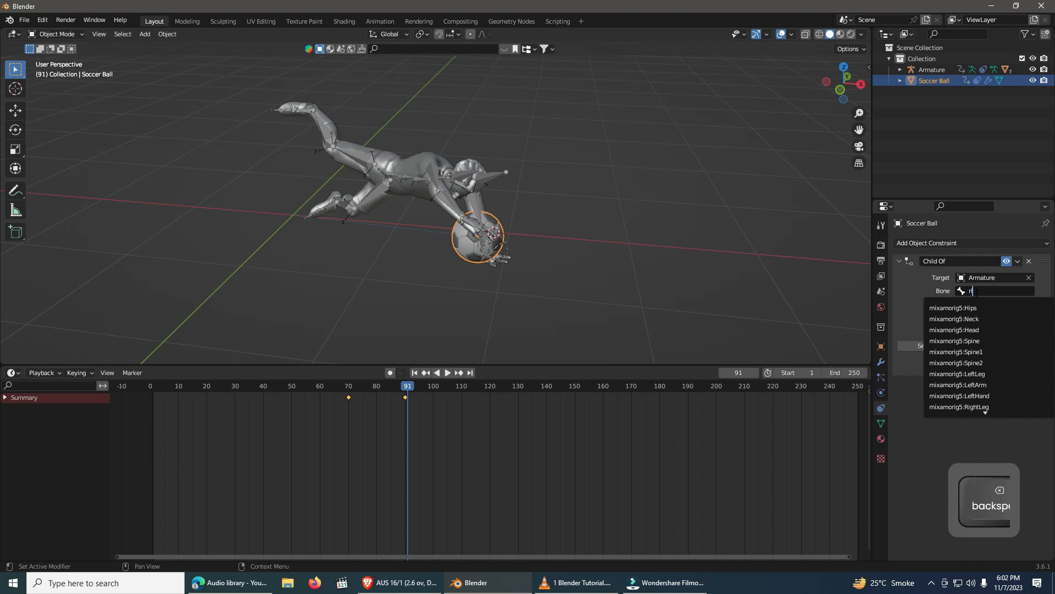
type("h")
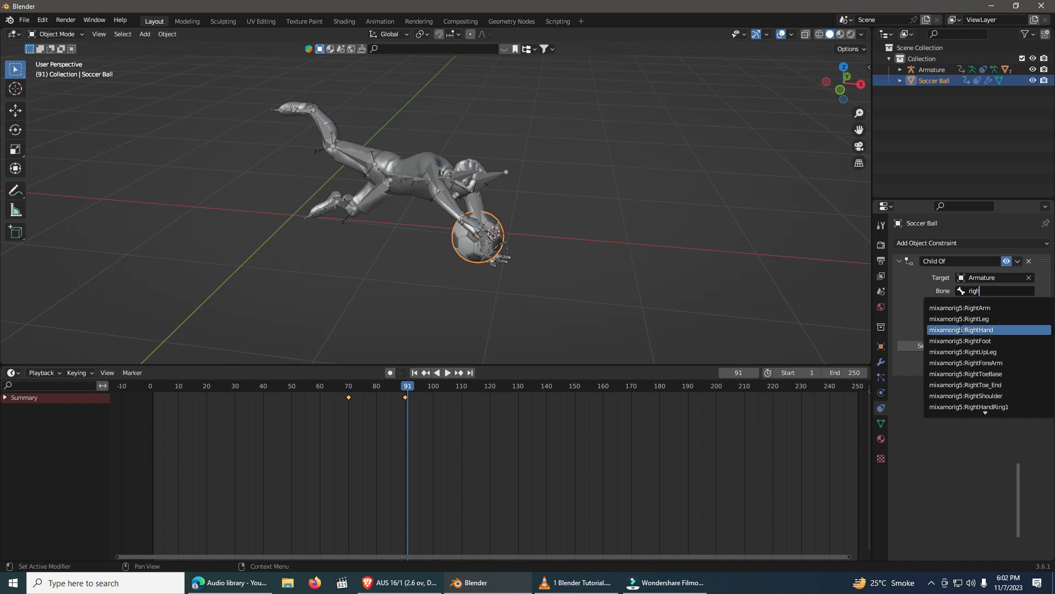
left_click(960, 330)
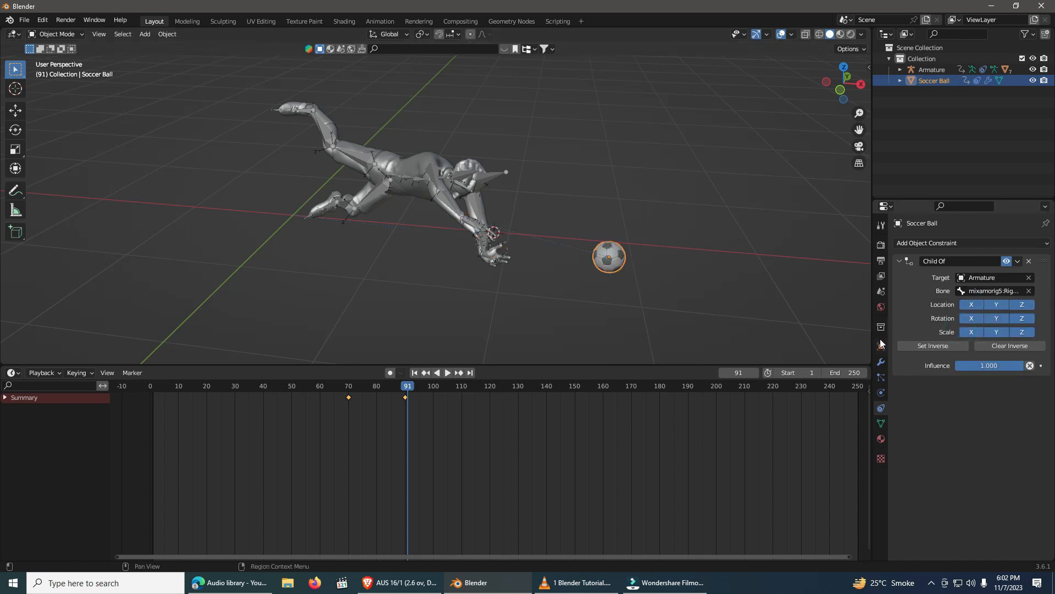
left_click(921, 346)
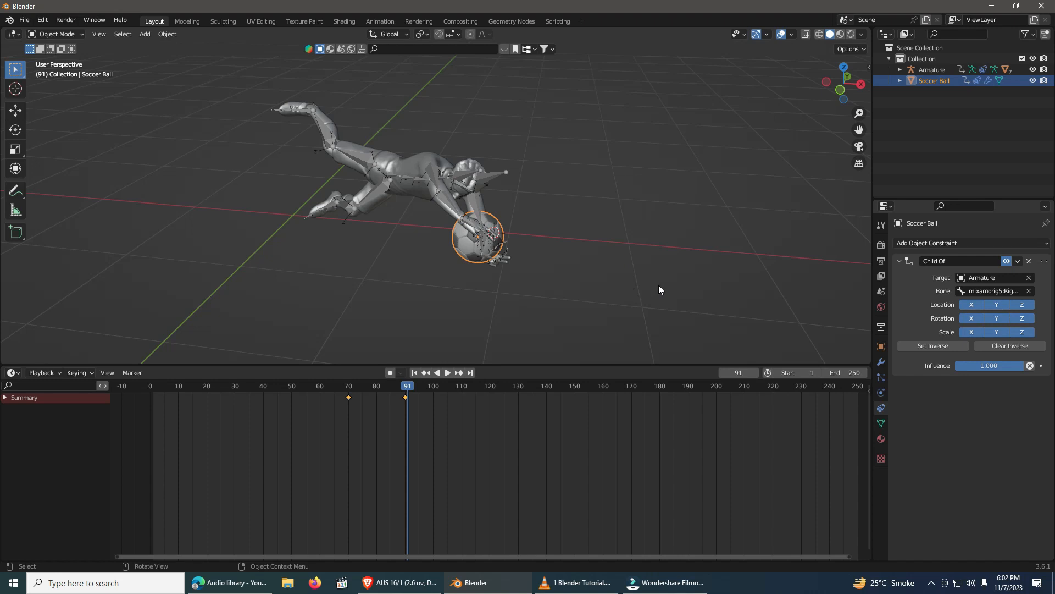
Step: Step and play through the frames around 90 to check how the ball follows the goalkeeper's hand
key("Left")
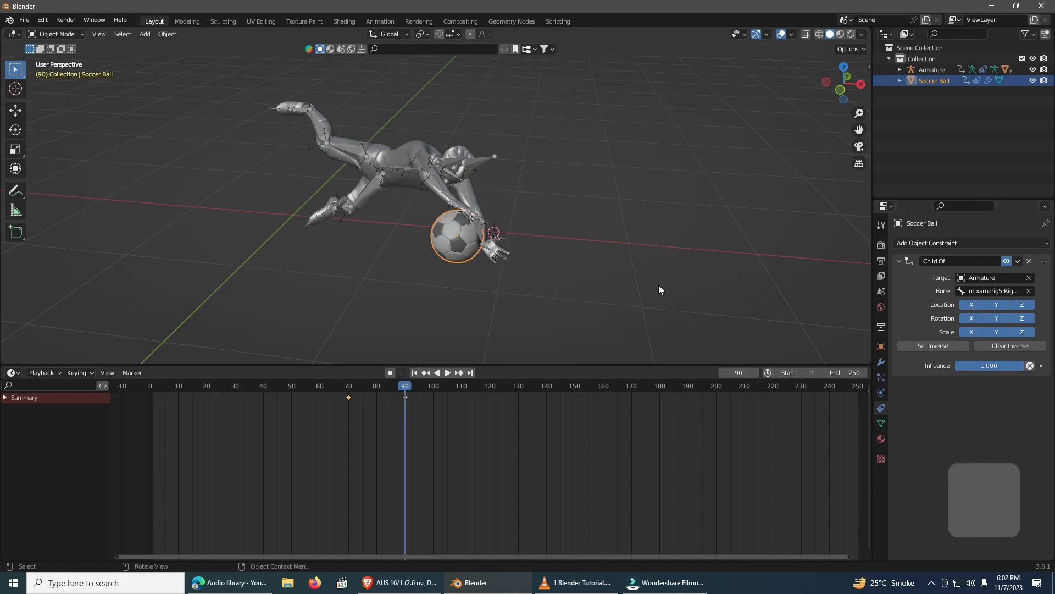
key("Left")
key("Left")
key("Left")
key("Left")
key("Right")
key("Right")
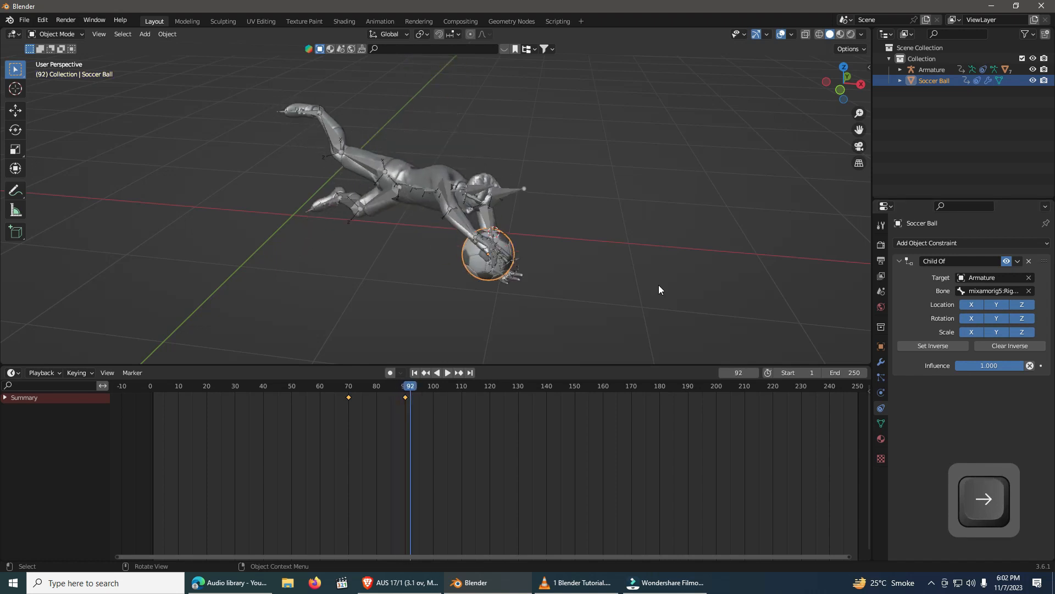
middle_click_drag(658, 288, 624, 269)
left_click_drag(434, 387, 243, 403)
key("space")
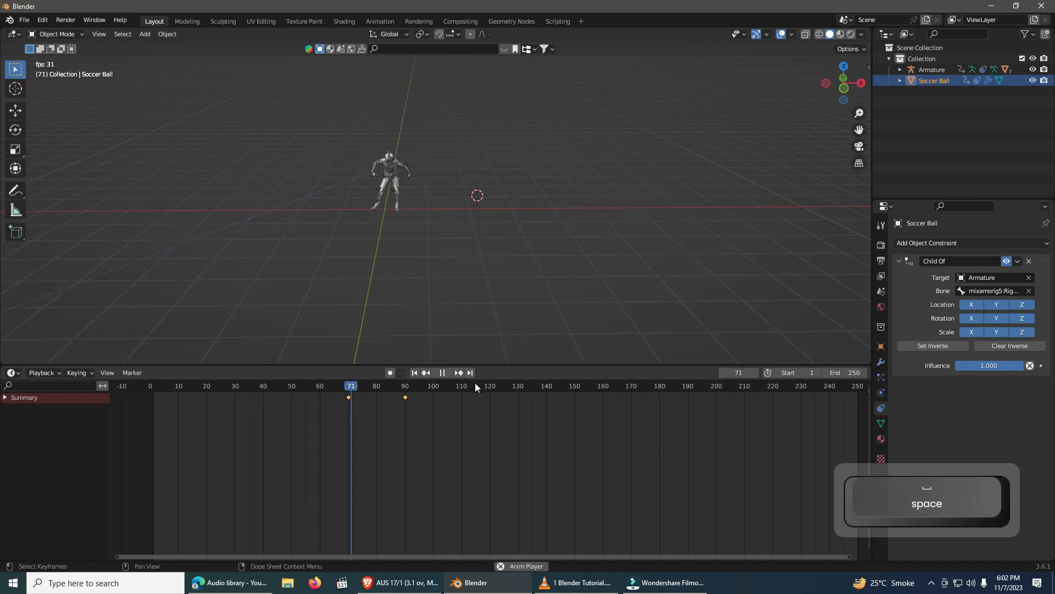
key("space")
key("space")
left_click_drag(457, 386, 405, 390)
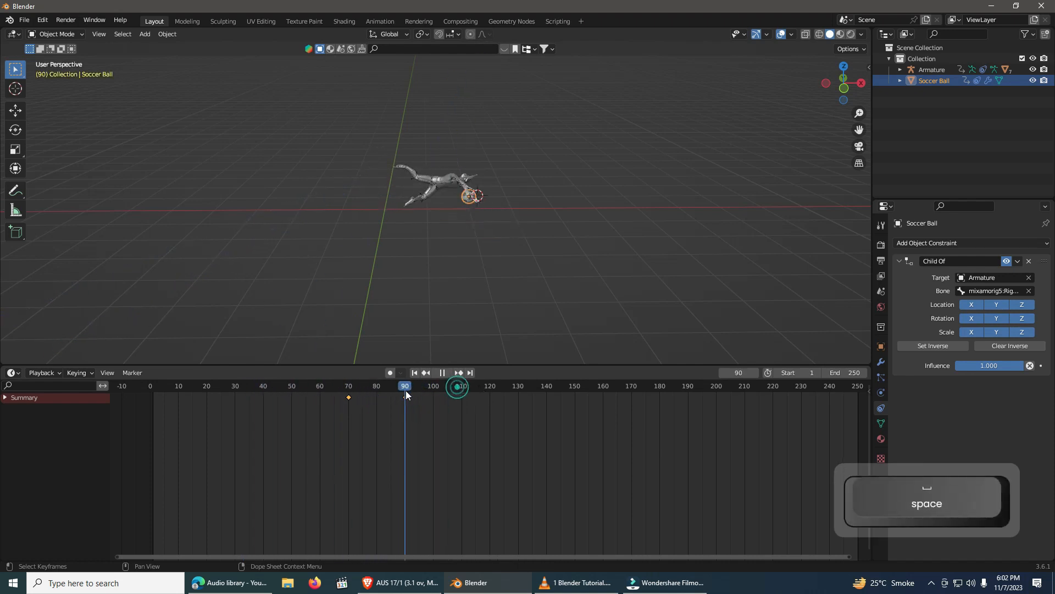
key("space")
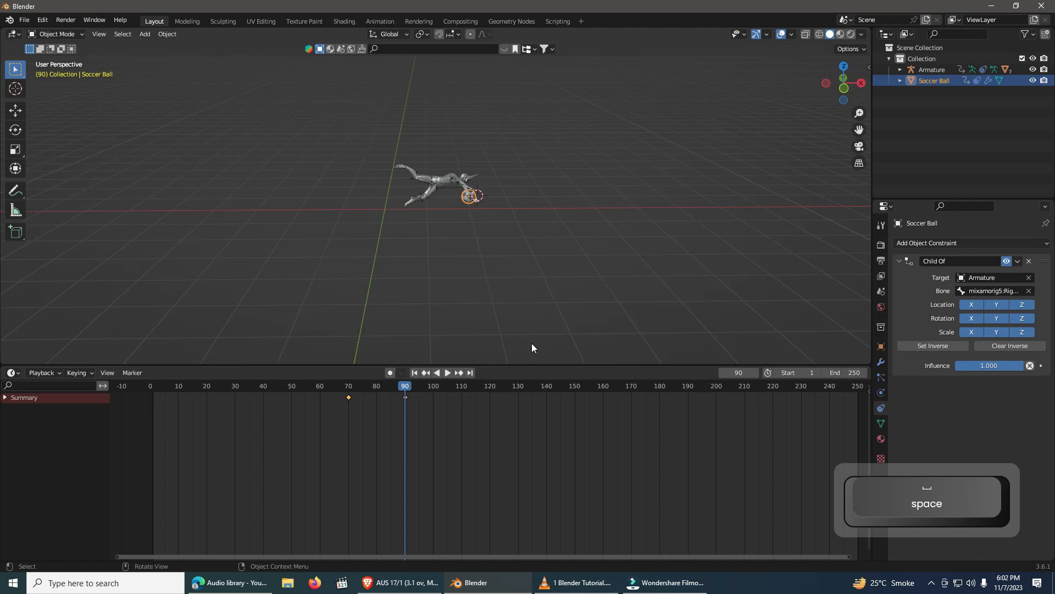
Step: Keyframe the ball's Child Of constraint as disabled at frame 89 and enabled at frame 90
key("Left")
key("Right")
key("Left")
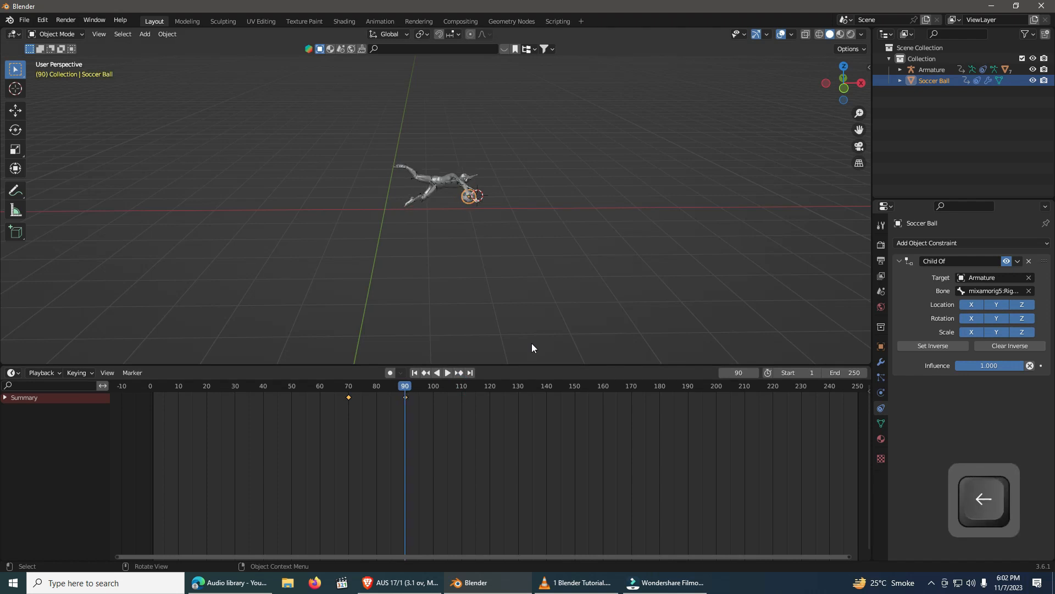
left_click(1007, 262)
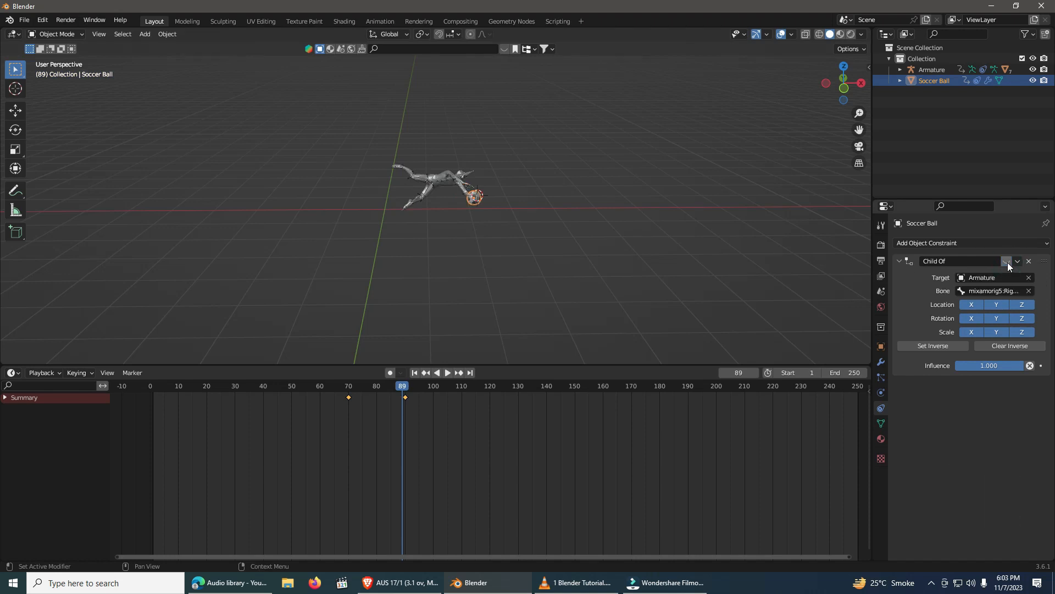
key("i")
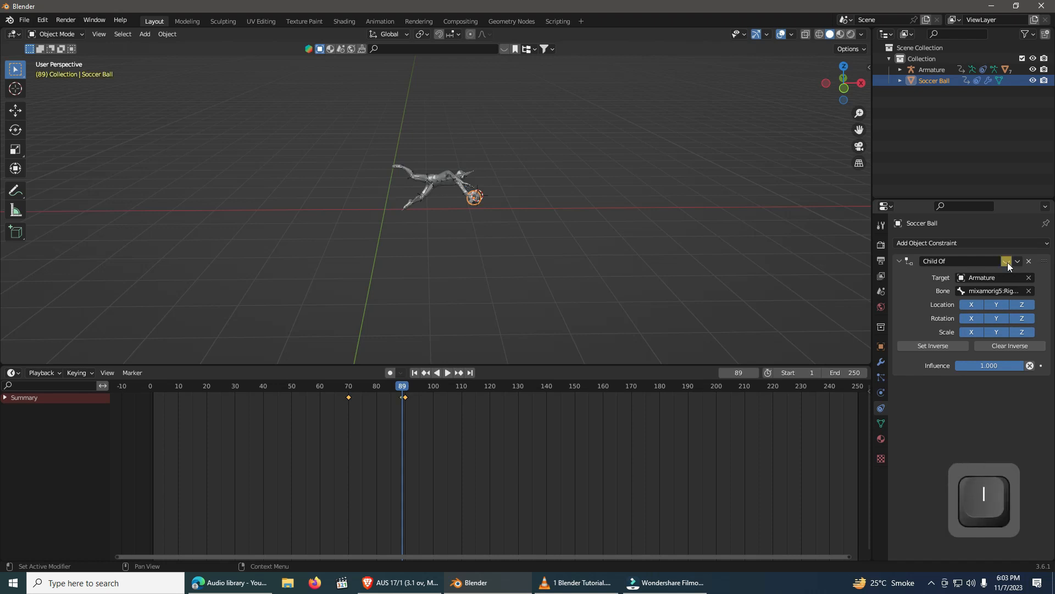
key("Right")
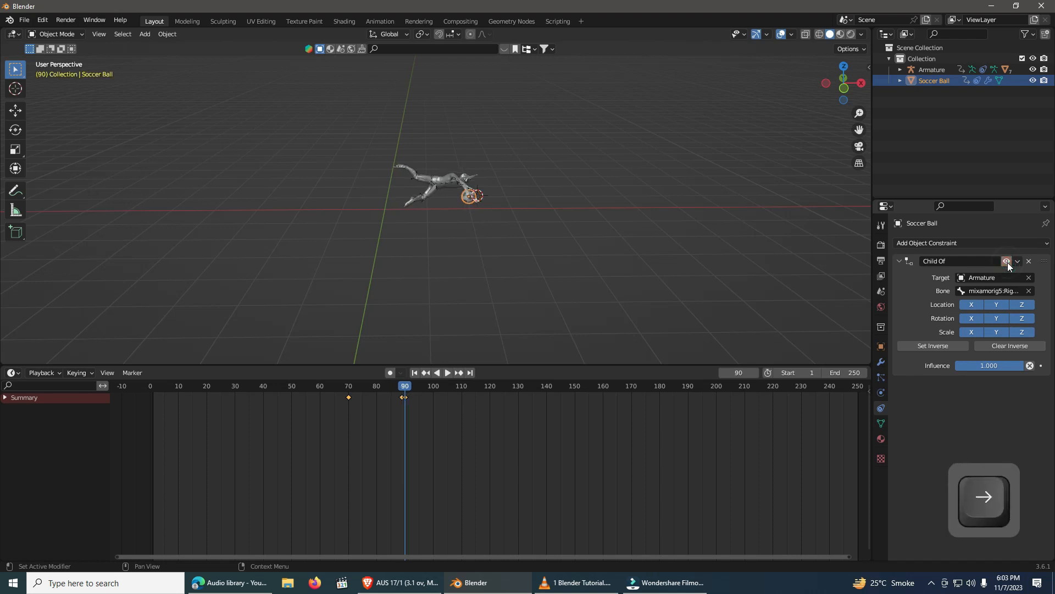
Step: Step forwards and backwards through the frames around the catch to check the ball's attachment to the hand
key("Right")
key("Right")
key("Right")
key("Right")
key("Right")
key("Right")
key("Right")
key("Right")
key("Right")
key("Right")
key("Right")
key("Right")
key("Right")
key("Right")
key("Right")
key("Right")
key("Right")
key("Left")
key("Left")
key("Left")
key("Left")
key("Left")
key("Left")
key("Left")
key("Left")
key("Left")
key("Left")
key("Left")
key("Left")
key("Left")
key("Left")
key("Left")
key("Left")
key("Left")
key("Left")
key("Left")
key("Left")
key("Left")
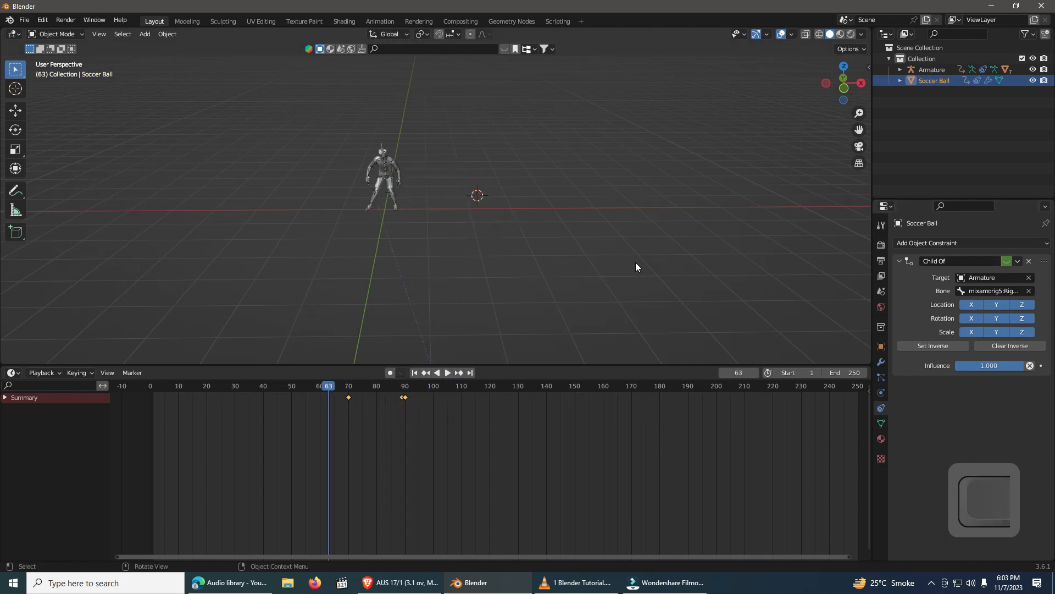
Step: Play the animation from just before the ball's flight to review the catch and the following throw
key("space")
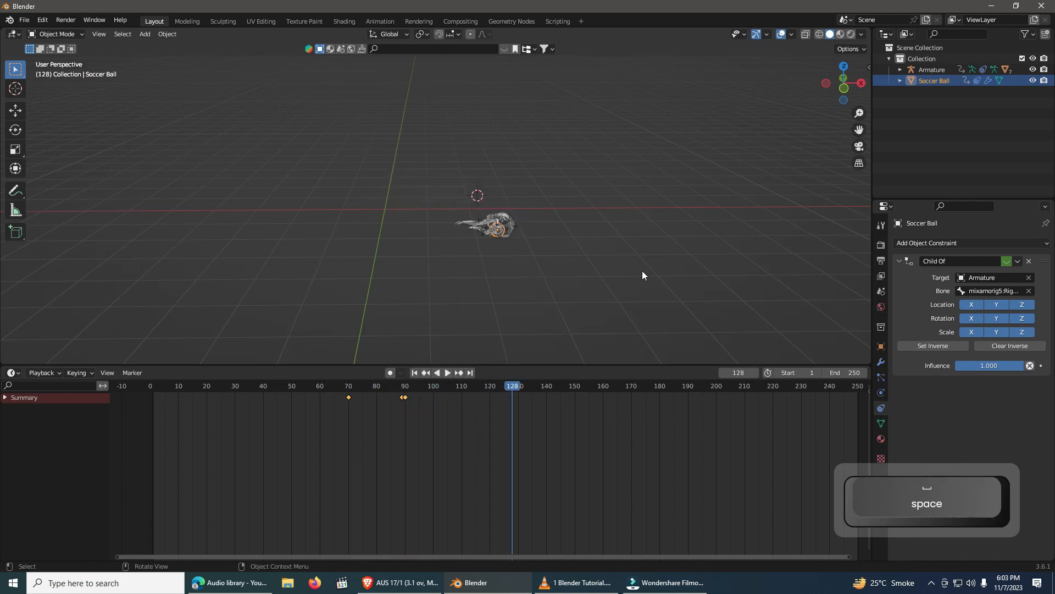
left_click_drag(512, 387, 346, 390)
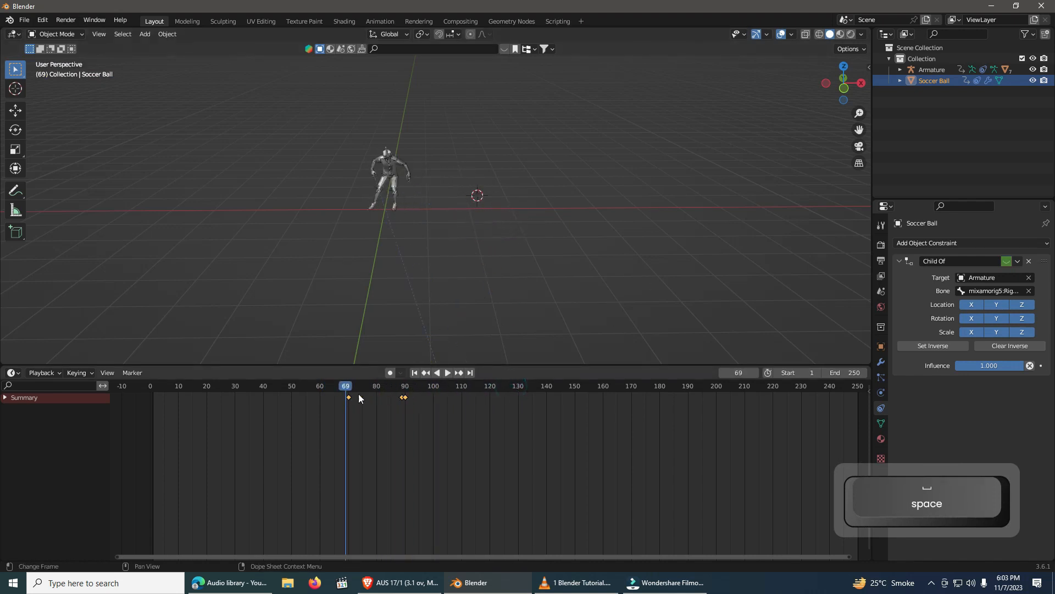
key("space")
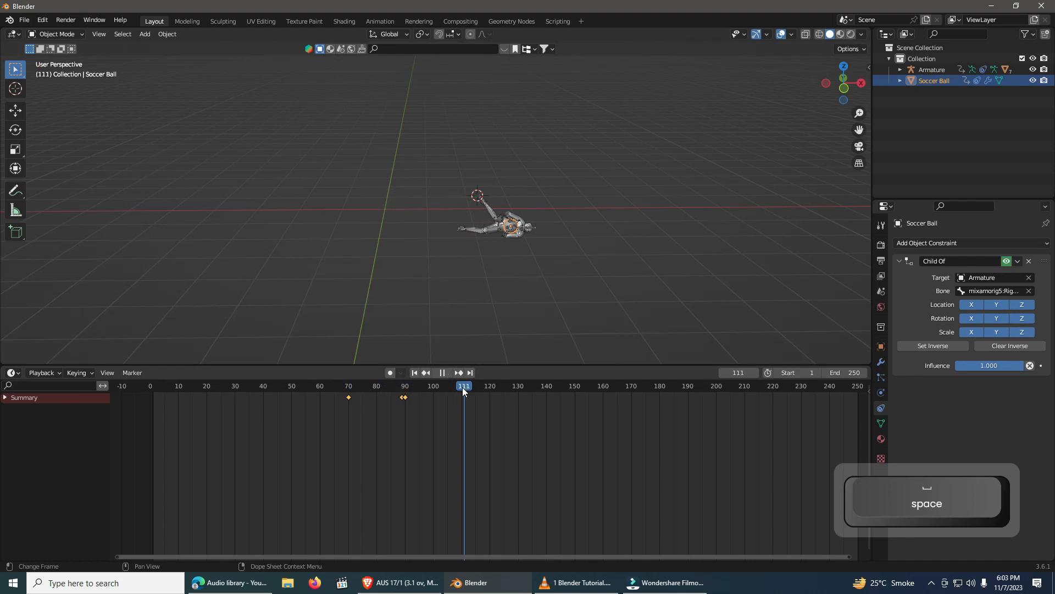
left_click_drag(462, 387, 453, 388)
key("space")
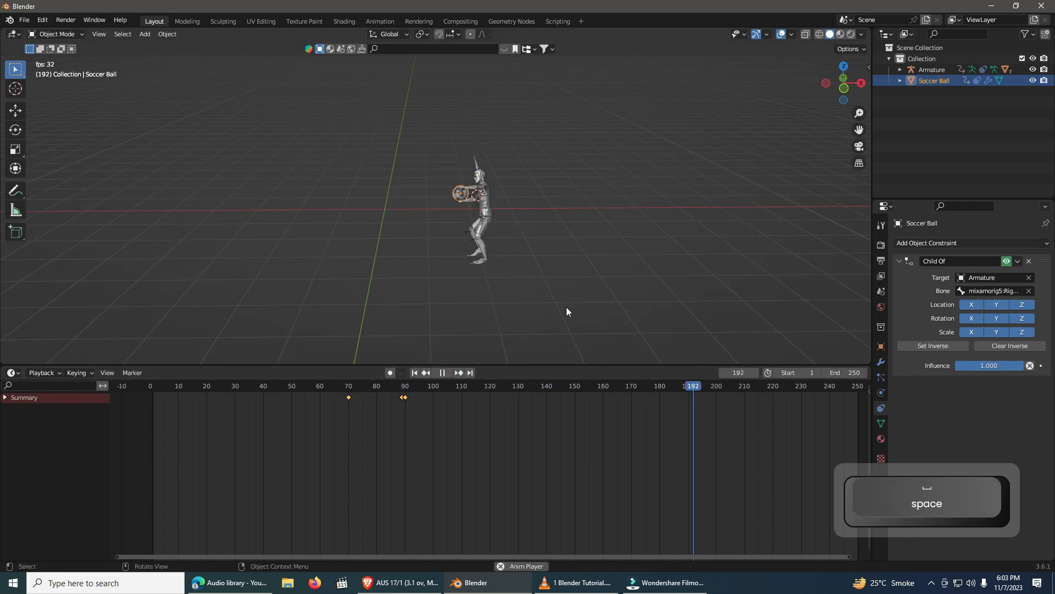
Step: Step through the throw between about frames 189 and 210 to examine where the ball should leave the hand
key("space")
key("Left")
key("Left")
key("Left")
key("Left")
key("Left")
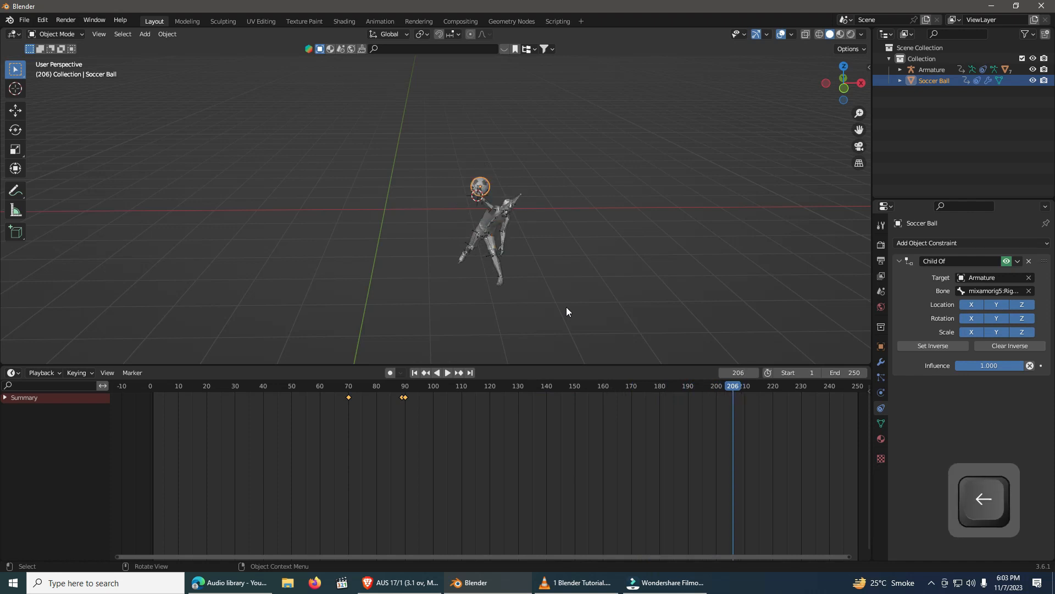
key("Right")
key("Right")
key("Right")
key("Right")
key("Left")
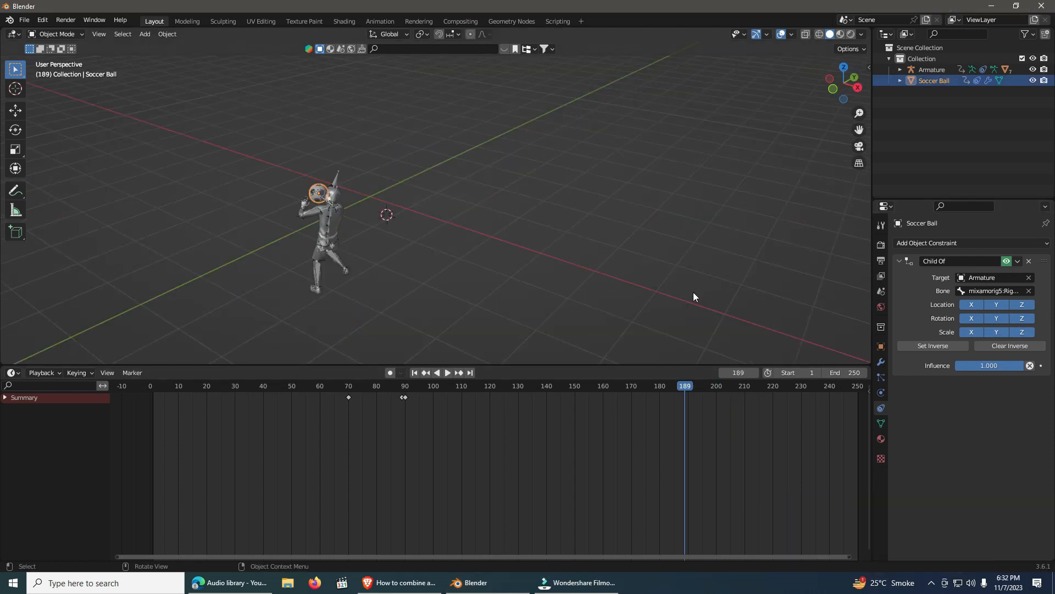
middle_click_drag(693, 292, 654, 286)
key("Right")
key("Right")
key("Right")
key("Right")
key("Right")
key("Right")
key("Right")
key("Right")
key("Right")
key("Right")
key("Right")
key("Right")
key("Right")
key("Right")
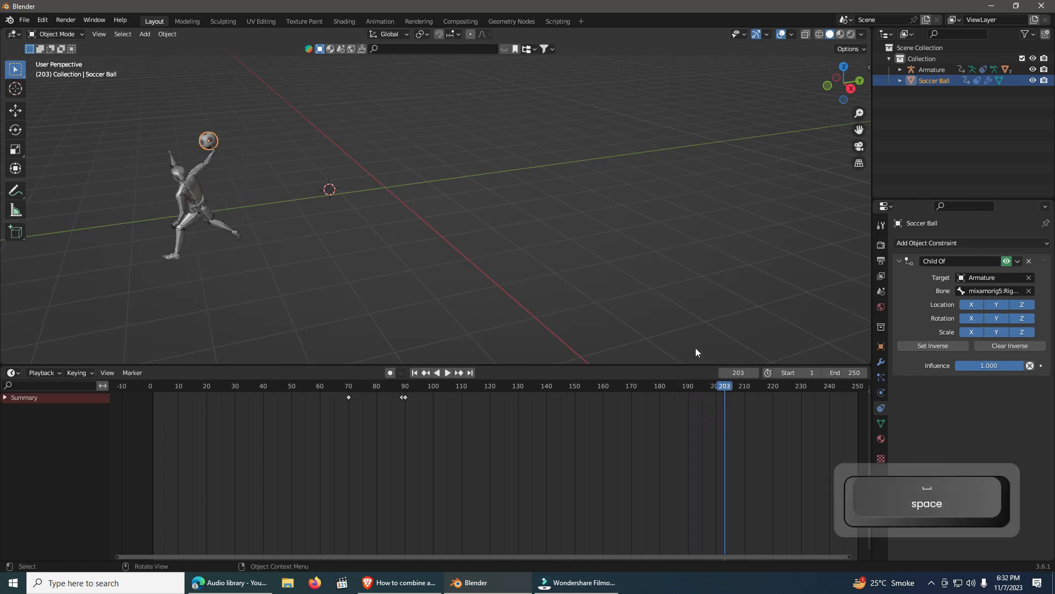
key("Right")
key("Right")
key("Right")
Step: Keyframe the ball's Child Of constraint as enabled at frame 204
key("Left")
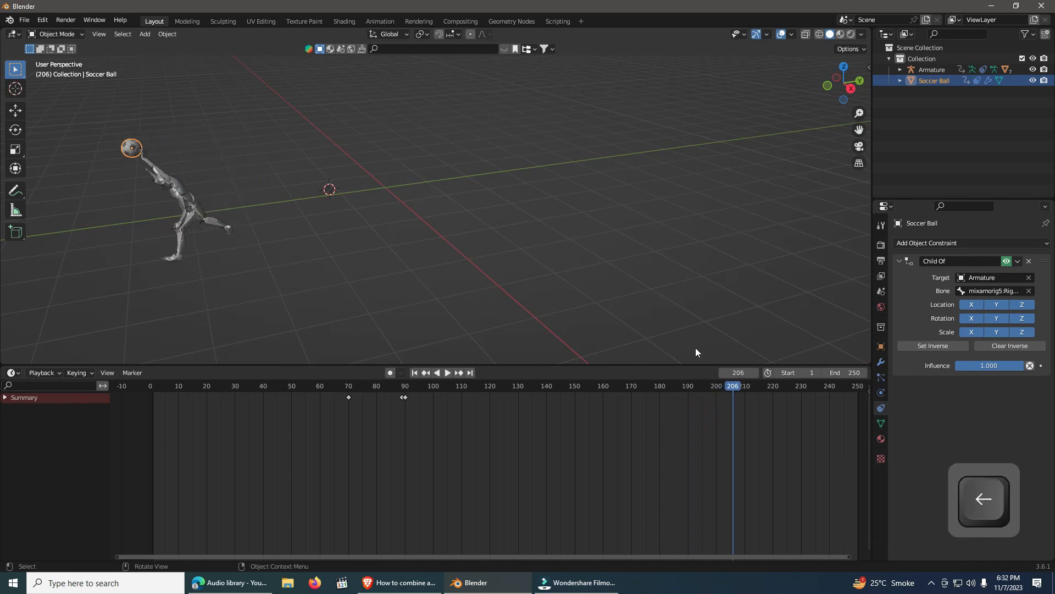
key("Left")
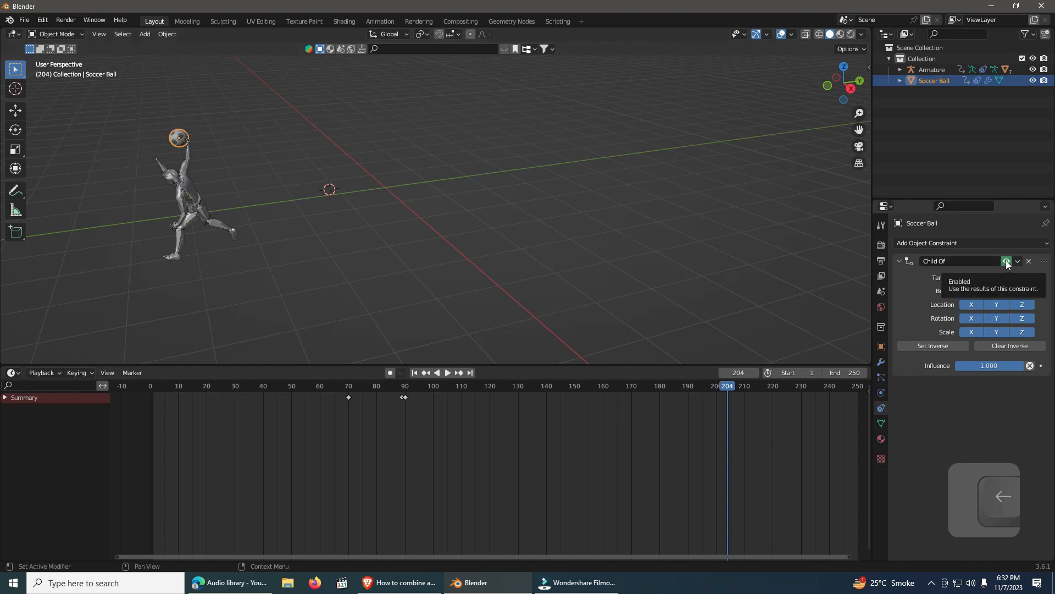
key("i")
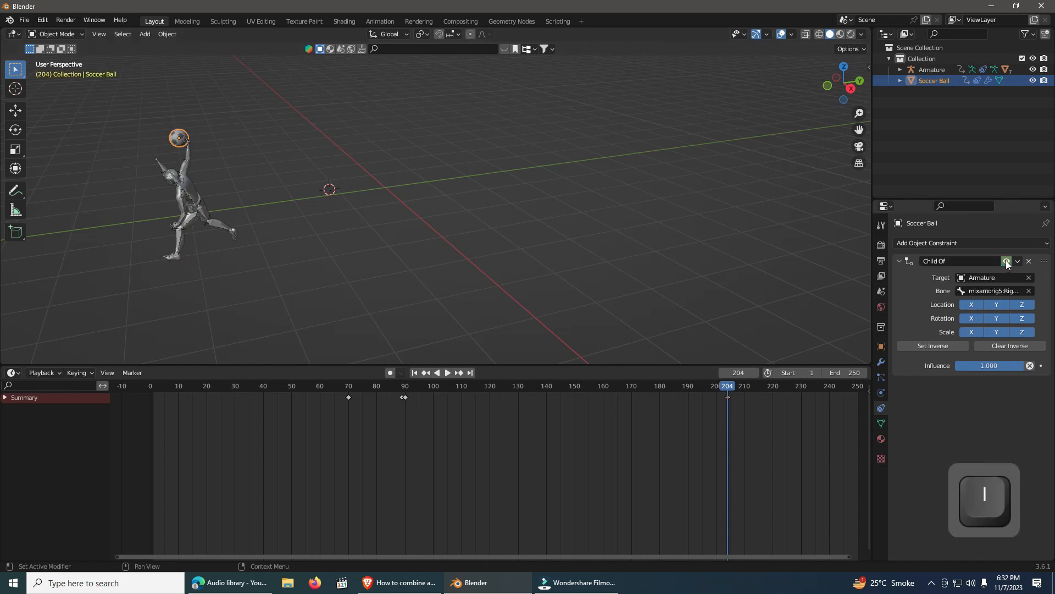
Step: Try to release the ball by disabling its Child Of constraint at frame 205, and play the animation
key("Right")
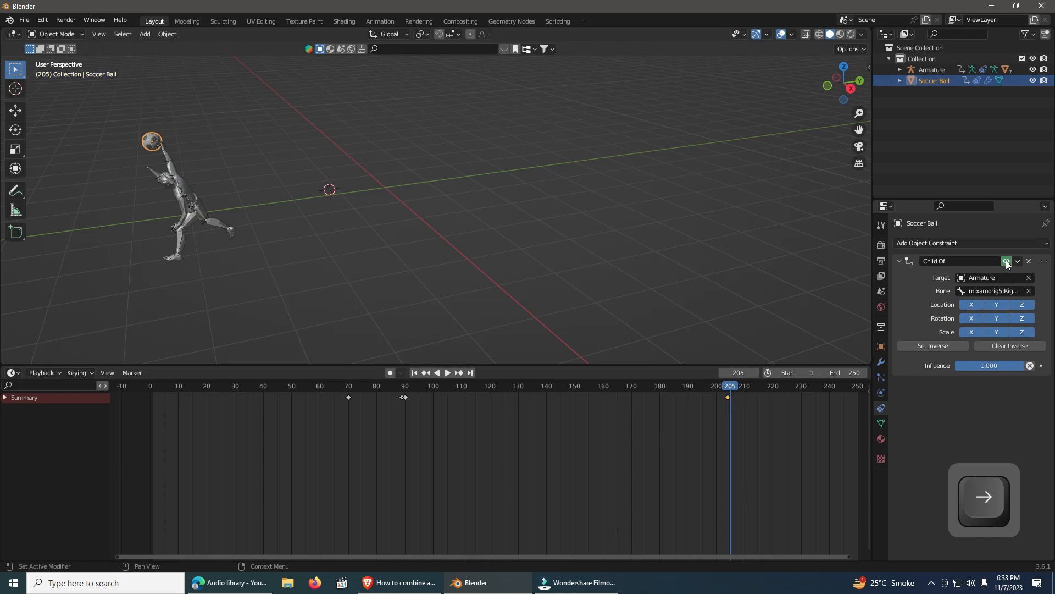
left_click(1006, 261)
key("space")
key("space")
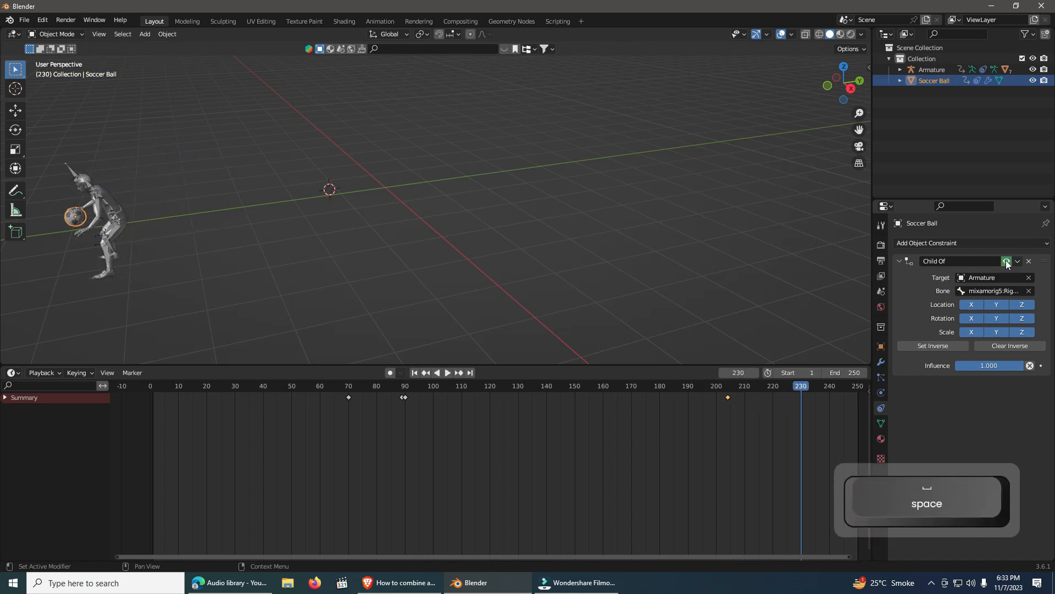
Step: Keyframe the ball's Child Of constraint in its enabled state at frame 205
key("Left")
key("Left")
key("Left")
key("Left")
key("Left")
key("Left")
key("Left")
key("Left")
key("Left")
key("Left")
key("Left")
key("Left")
key("Left")
key("Left")
key("Left")
key("Left")
key("Left")
key("Left")
key("Left")
key("Left")
key("Left")
key("Left")
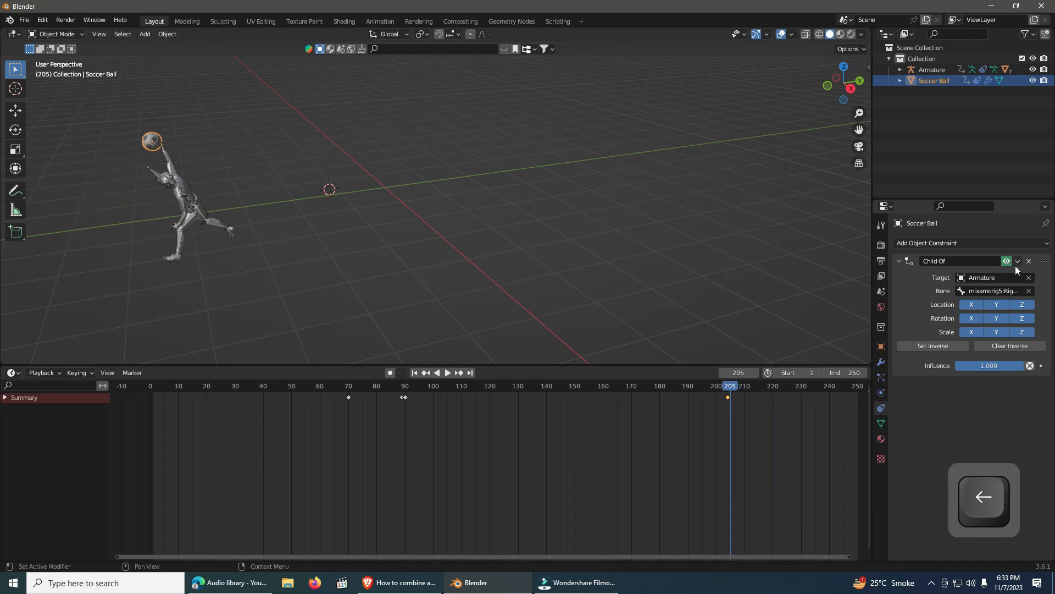
key("i")
Step: Keyframe the soccer ball's location at frame 204
key("Left")
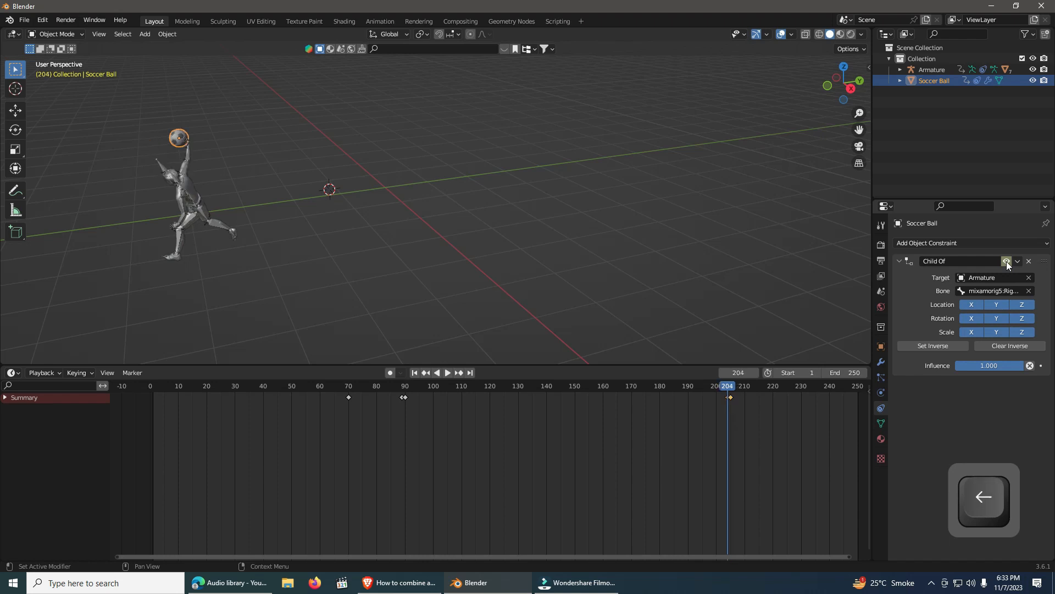
left_click(318, 164)
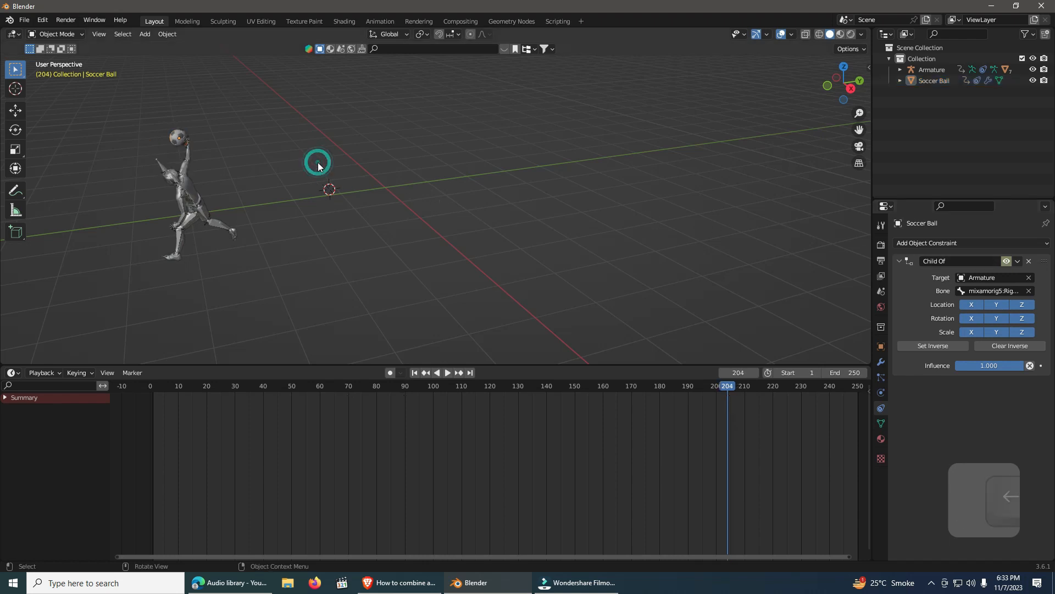
left_click(176, 144)
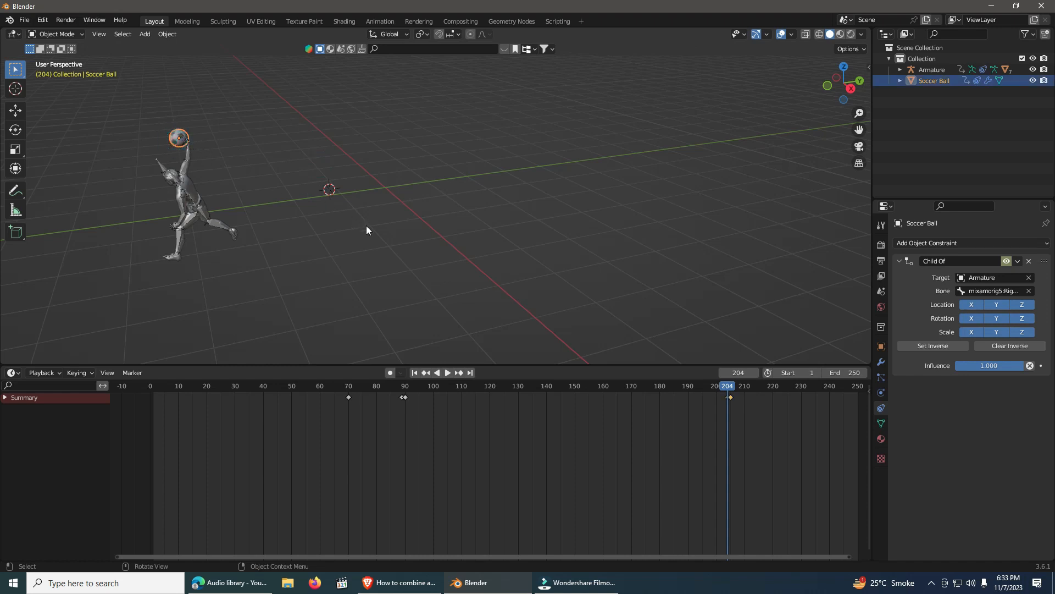
key("i")
left_click(366, 225)
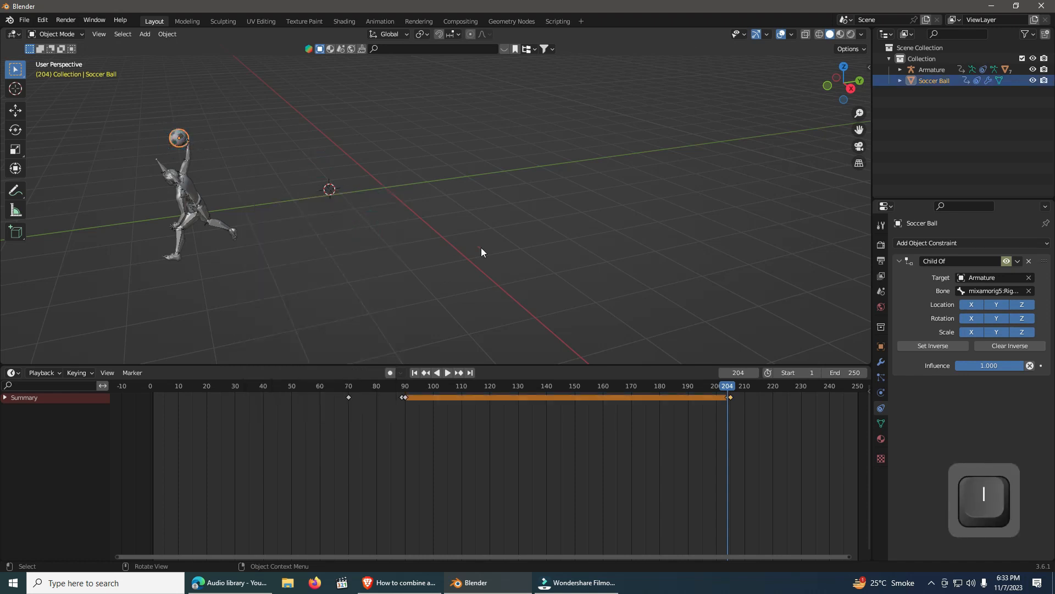
Step: Step through the throw between about frames 194 and 207 to check how the ball follows the hand
key("Left")
key("Left")
key("Left")
key("Left")
key("Left")
key("Left")
key("Left")
key("Left")
key("Left")
key("Right")
key("Right")
key("Right")
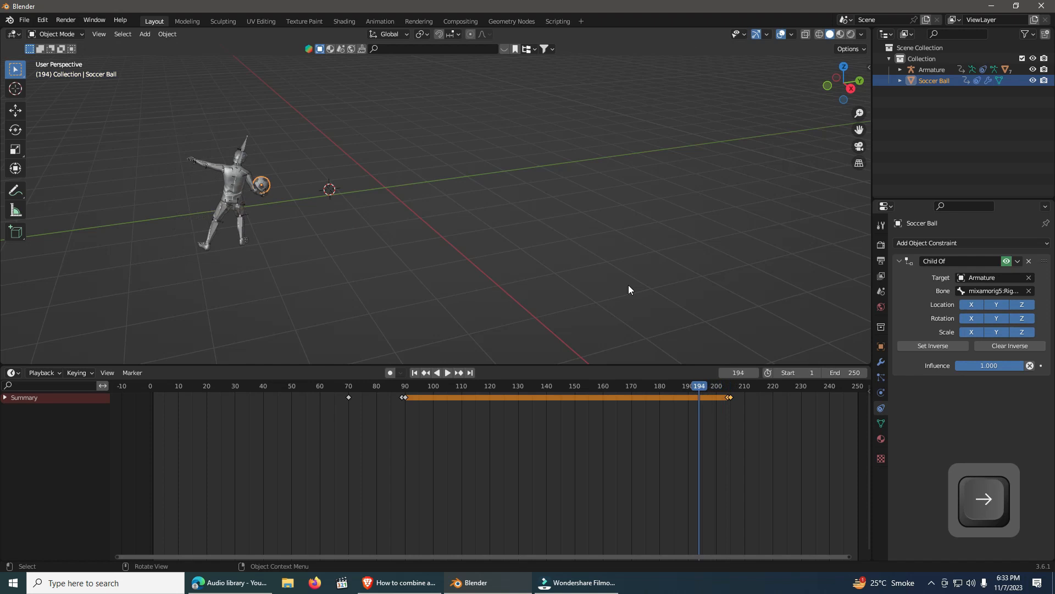
key("Right")
key("Right")
key("Right")
key("Right")
key("Right")
key("Right")
key("Right")
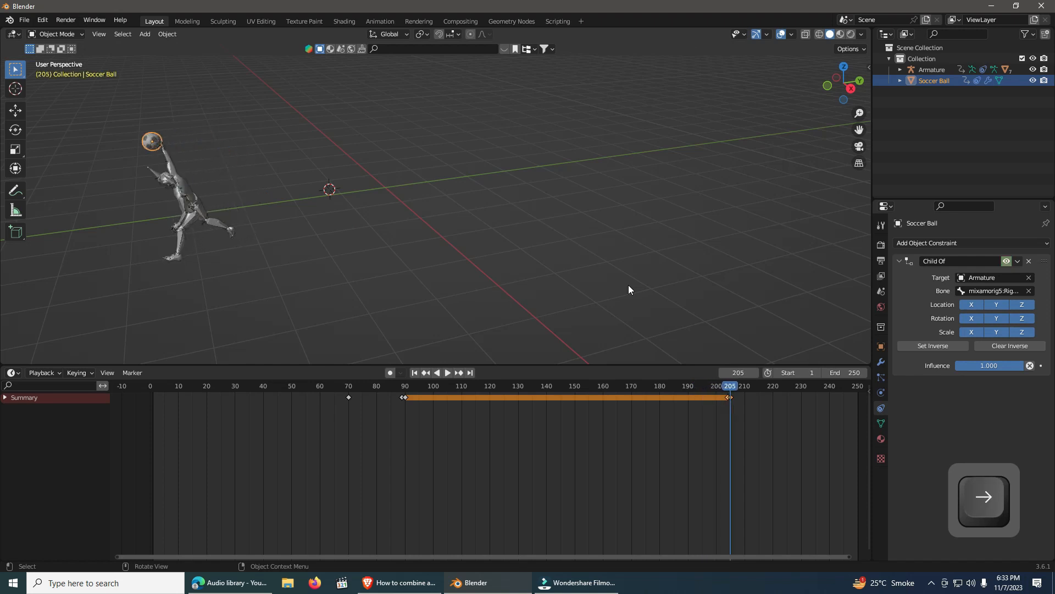
key("Right")
key("Right")
key("Right")
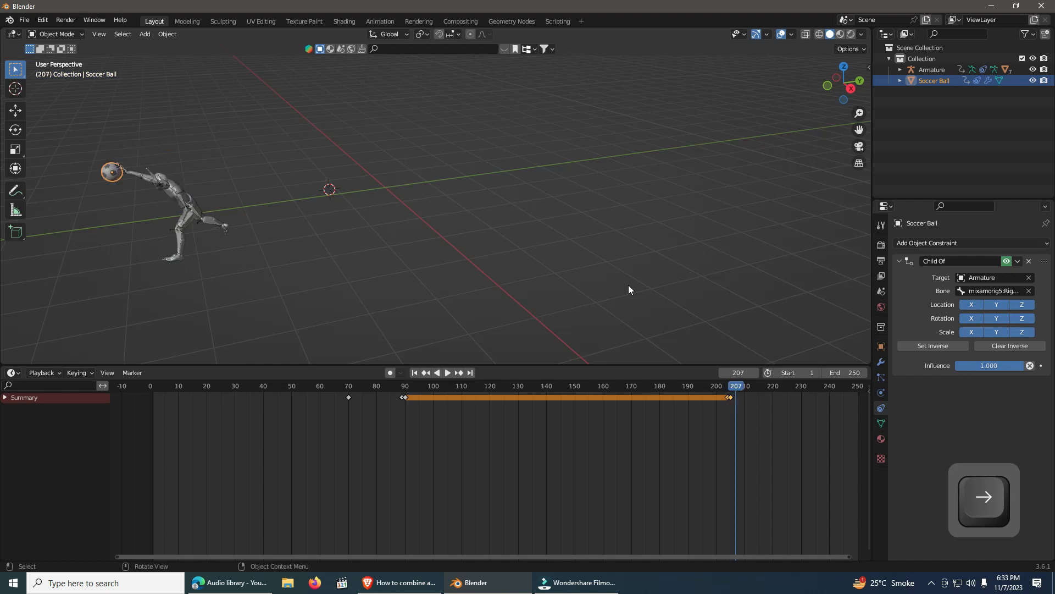
Step: Disable the ball's Child Of constraint at frame 205 and keyframe that state
key("Left")
key("Left")
key("Left")
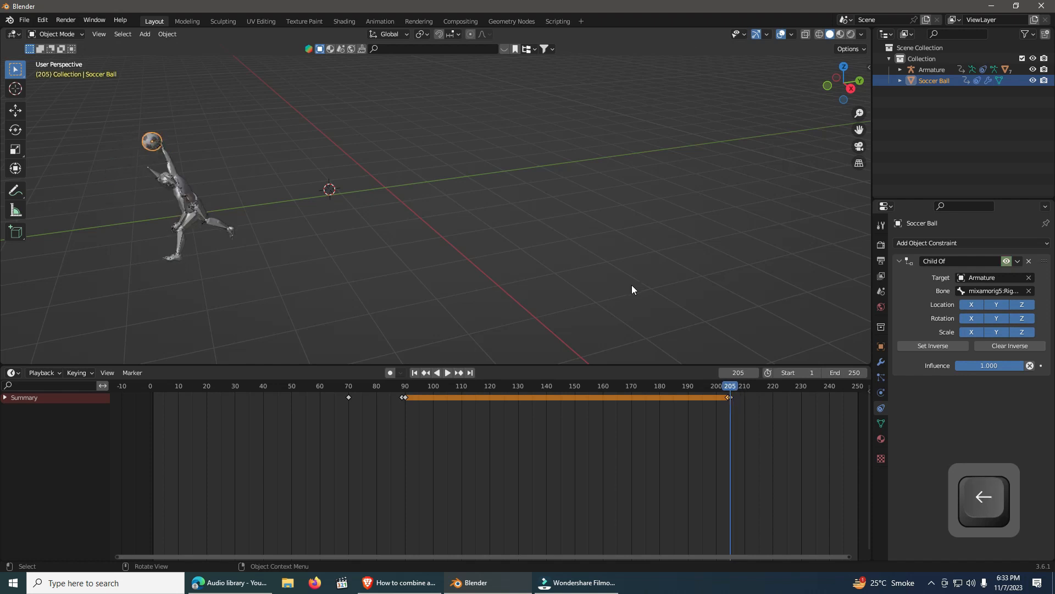
left_click(1007, 261)
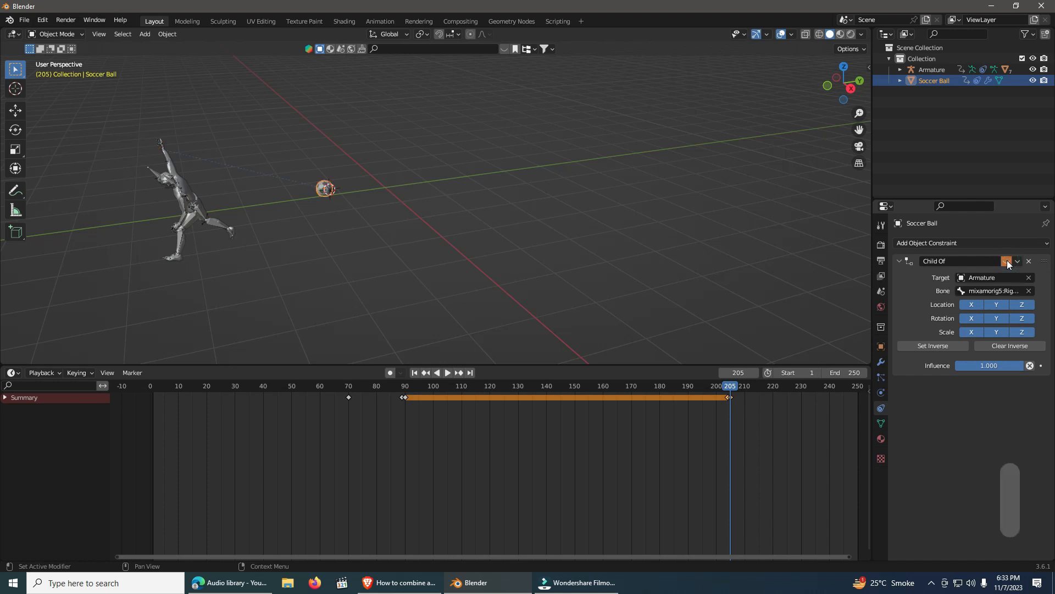
left_click(1006, 261)
key("Left")
key("Right")
Step: In the right side view at frame 205, move the ball along Y and Z to the raised hand and keyframe its location
key("KP_3")
key("g")
key("y")
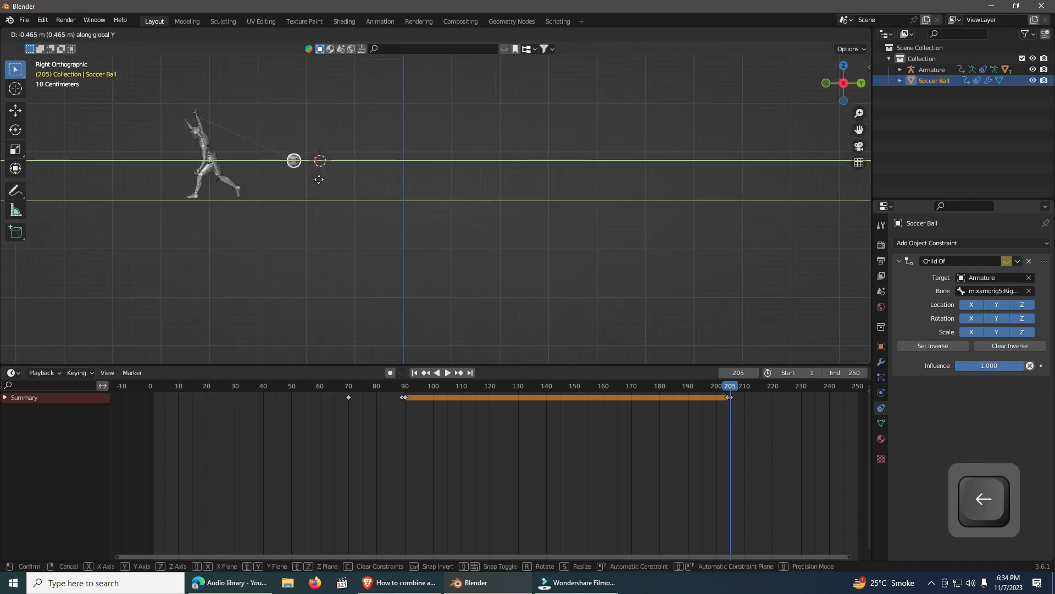
left_click(218, 161)
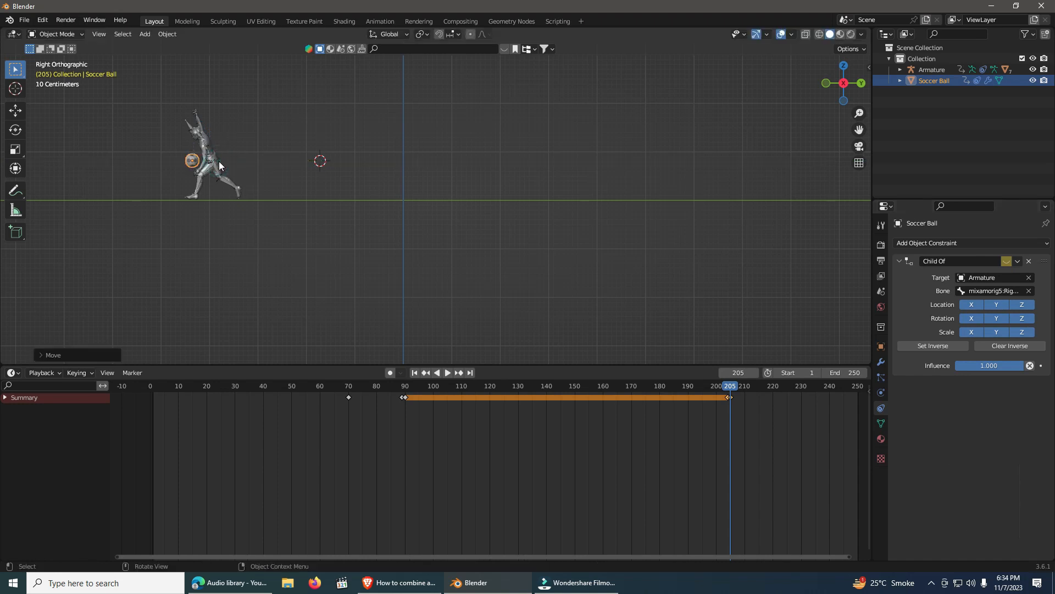
key("g")
key("z")
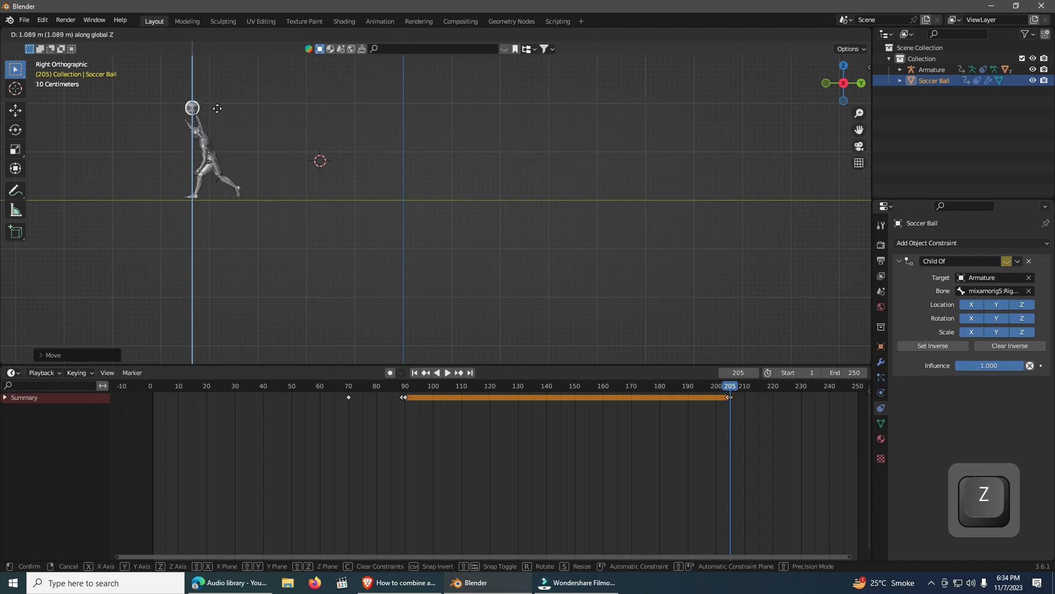
left_click(217, 109)
key("g")
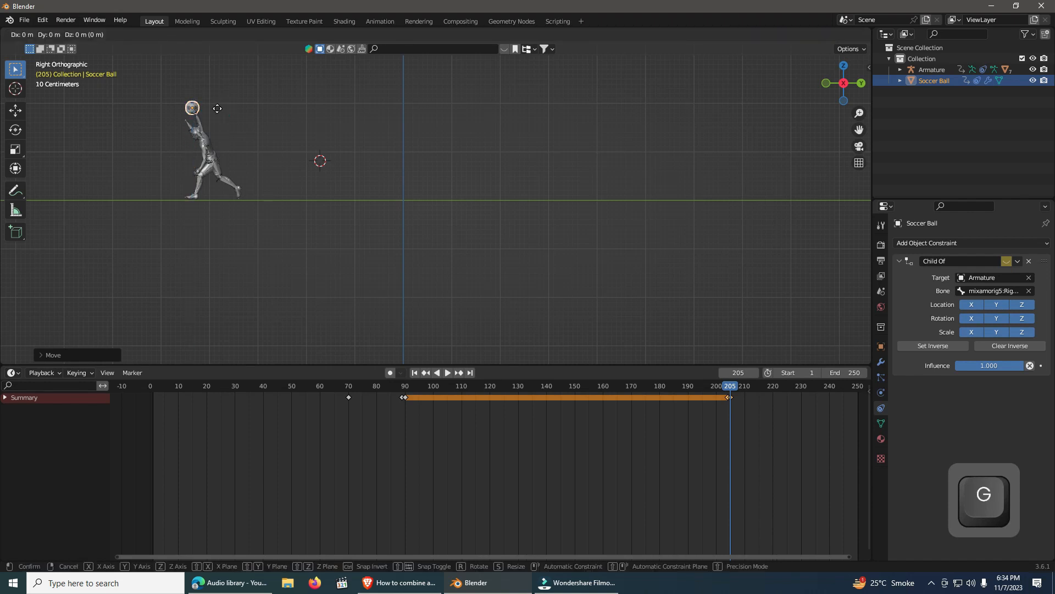
key("y")
left_click(211, 108)
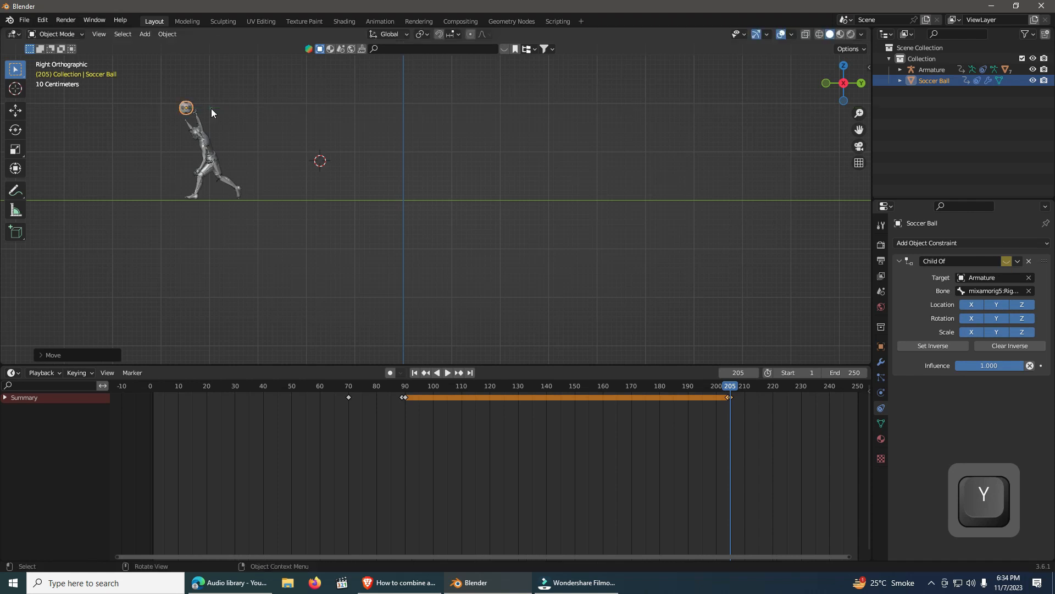
key("i")
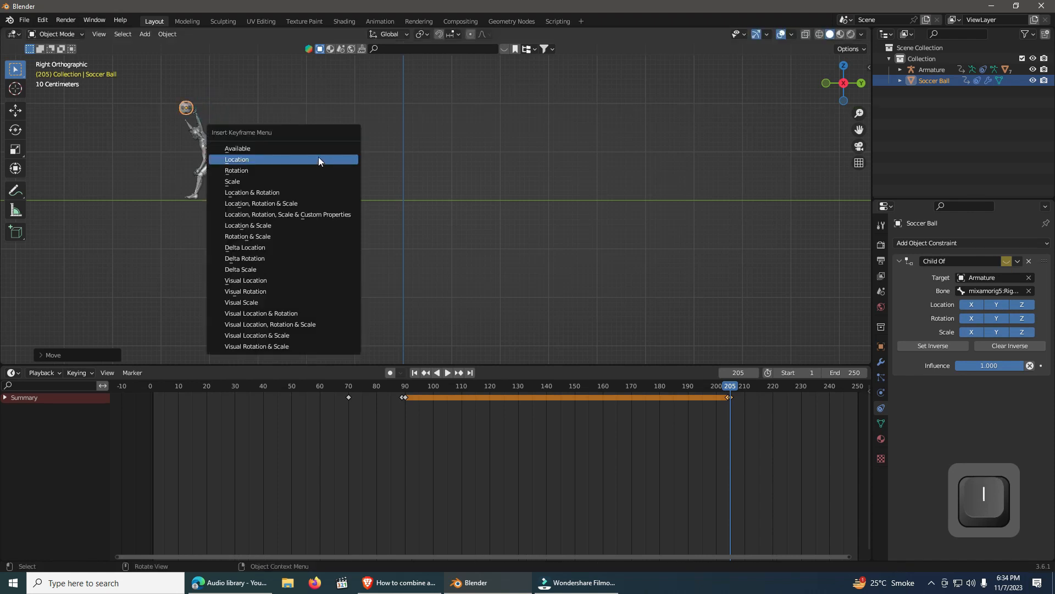
left_click(313, 160)
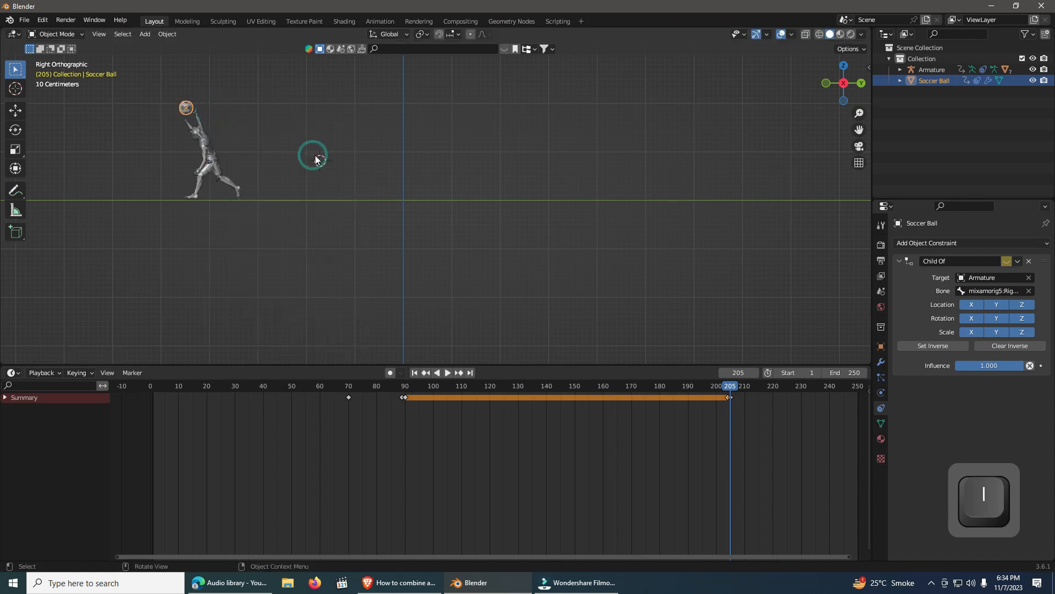
Step: At frame 230, move the ball about 15 m ahead of the goalkeeper, down to ground level, and keyframe its location
key("Right")
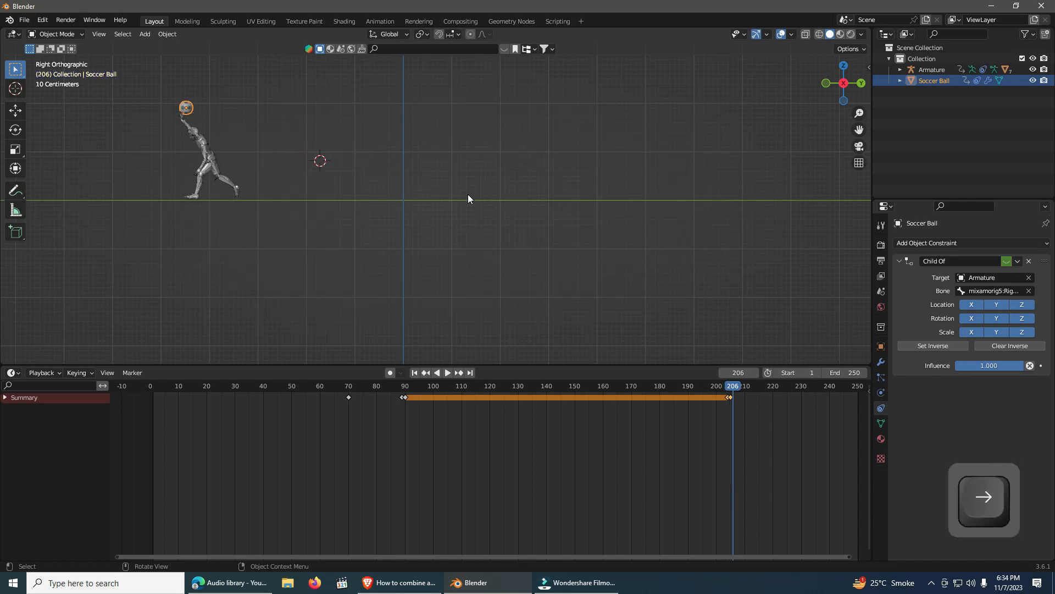
left_click_drag(737, 397, 800, 396)
scroll(420, 284, "down", 5)
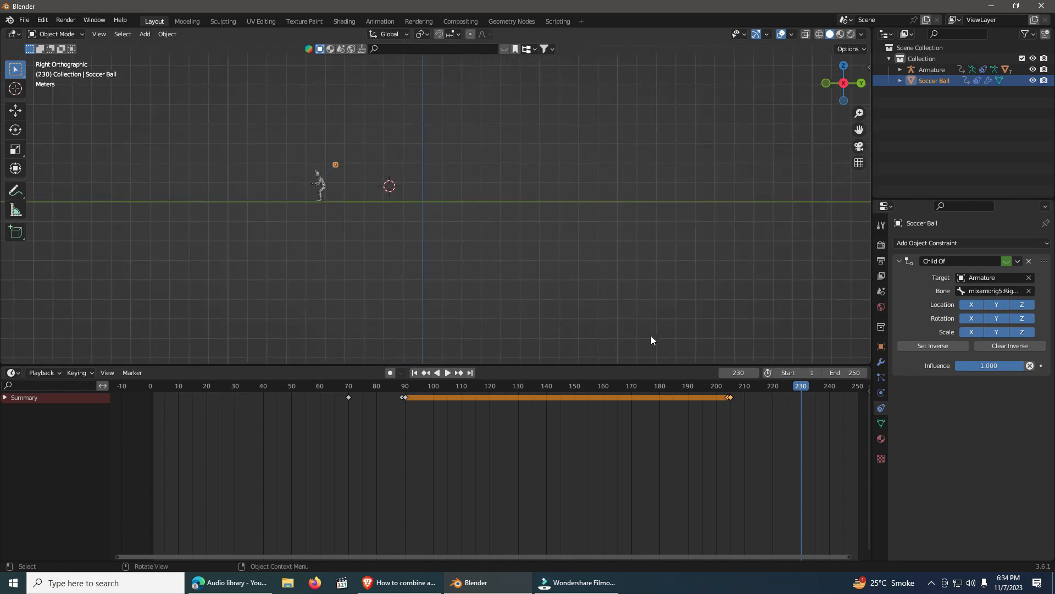
key("g")
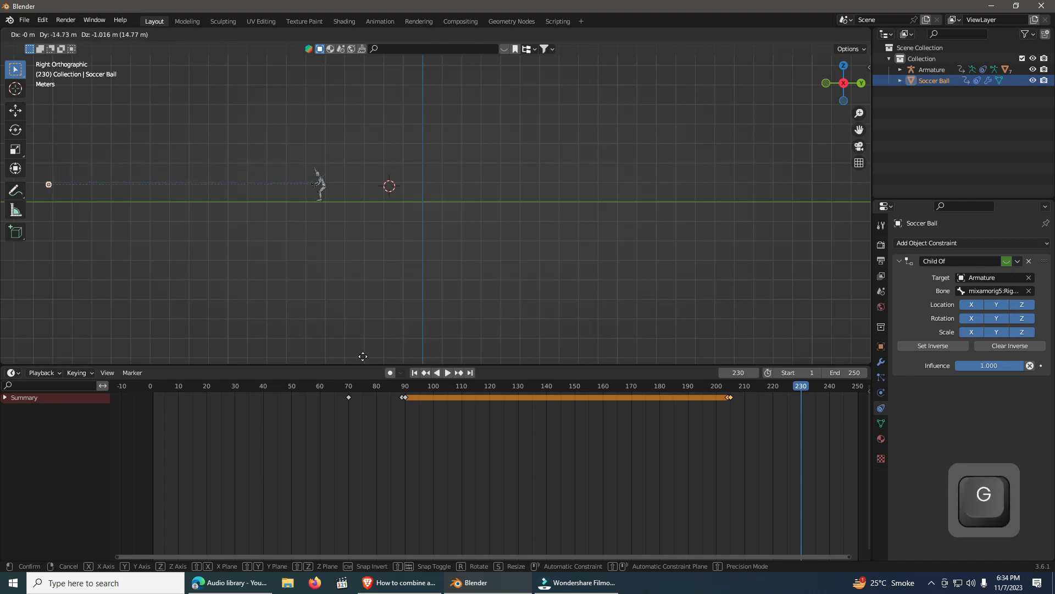
left_click(349, 49)
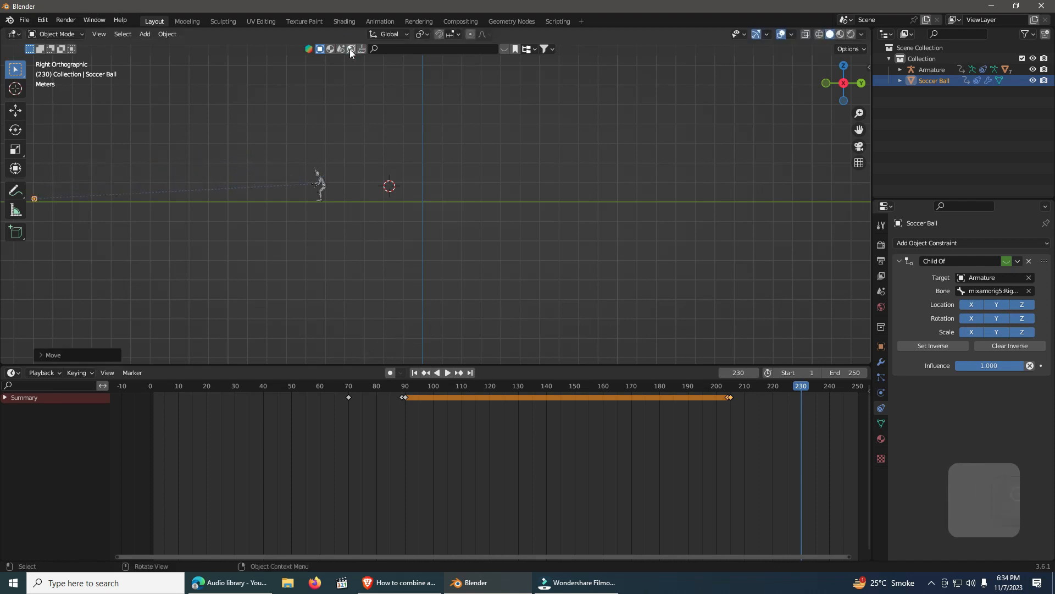
key("i")
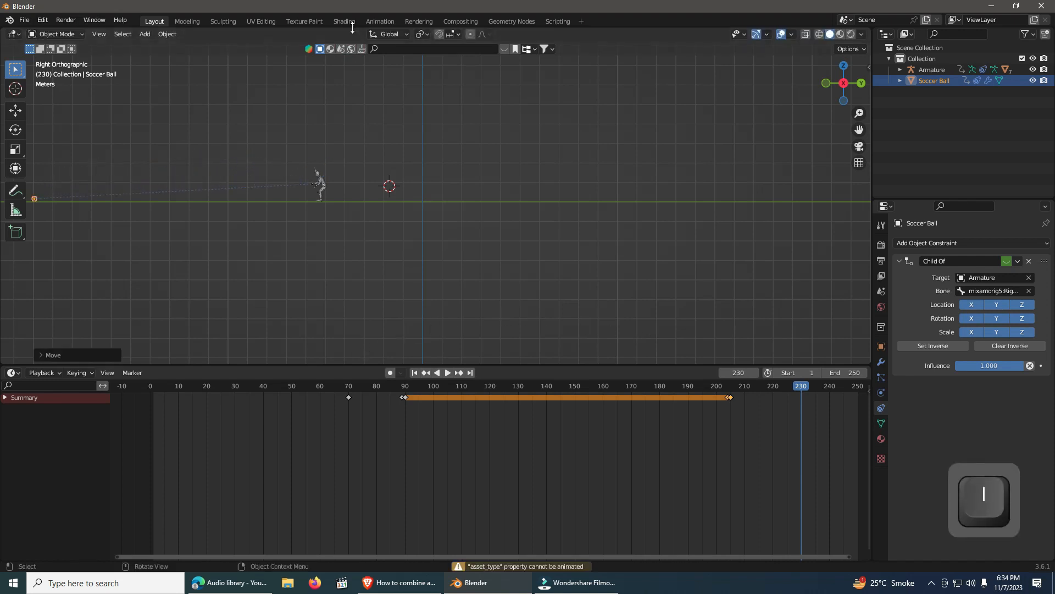
key("i")
left_click(372, 141)
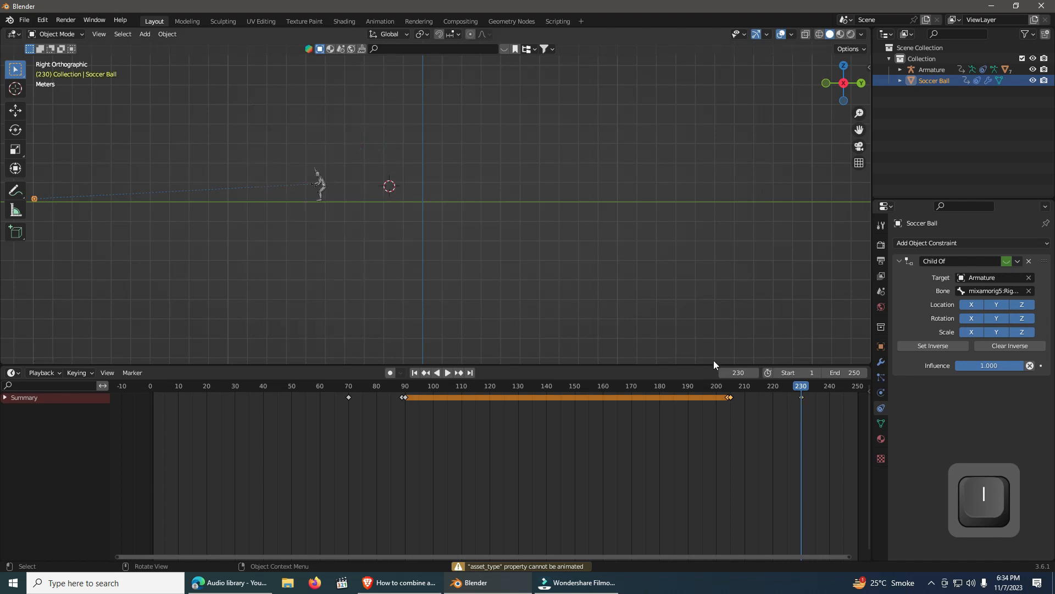
Step: Play the whole animation from frame 0 in a front-facing view to review the catch and throw
left_click_drag(796, 387, 646, 387)
middle_click_drag(397, 254, 571, 267)
scroll(508, 256, "up", 6)
scroll(571, 267, "down", 2)
left_click_drag(648, 384, 149, 390)
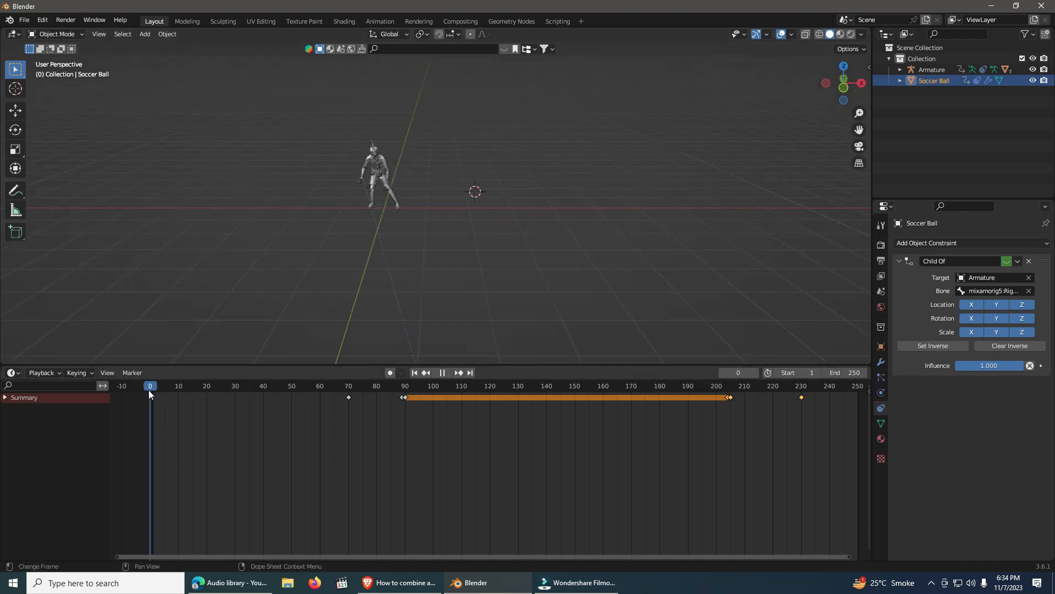
key("space")
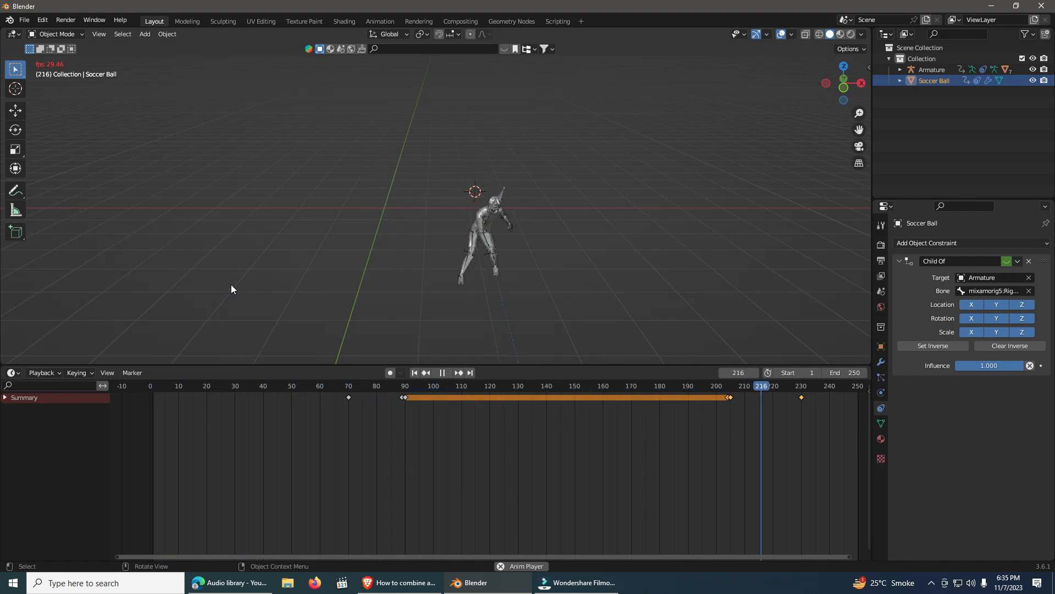
key("space")
middle_click_drag(317, 223, 344, 217)
key("space")
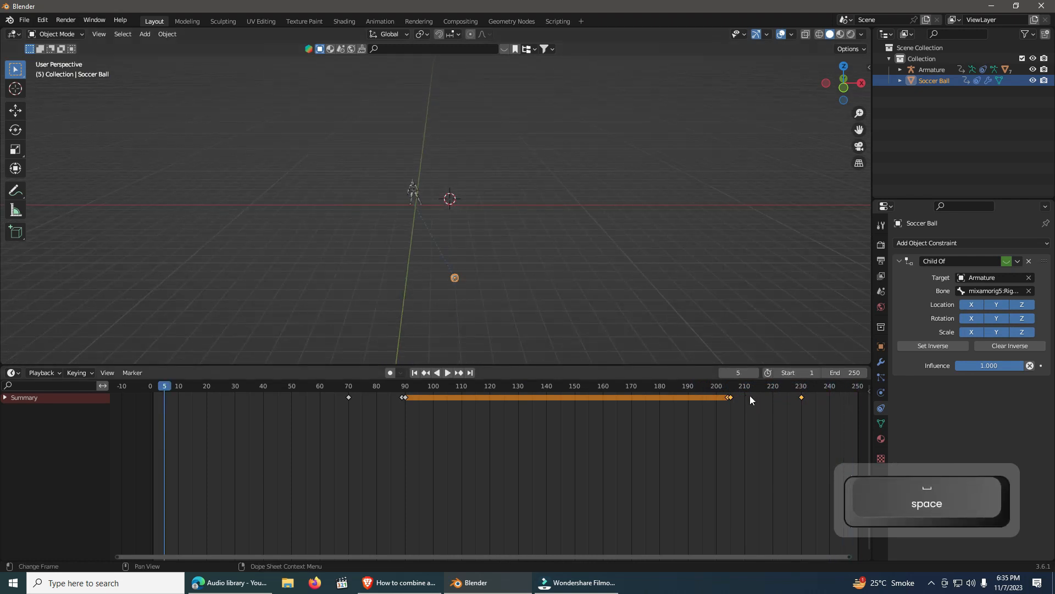
Step: Check the scene's output frame range, scrub through the end of the throw, and return to frame 1
left_click(718, 386)
left_click(880, 260)
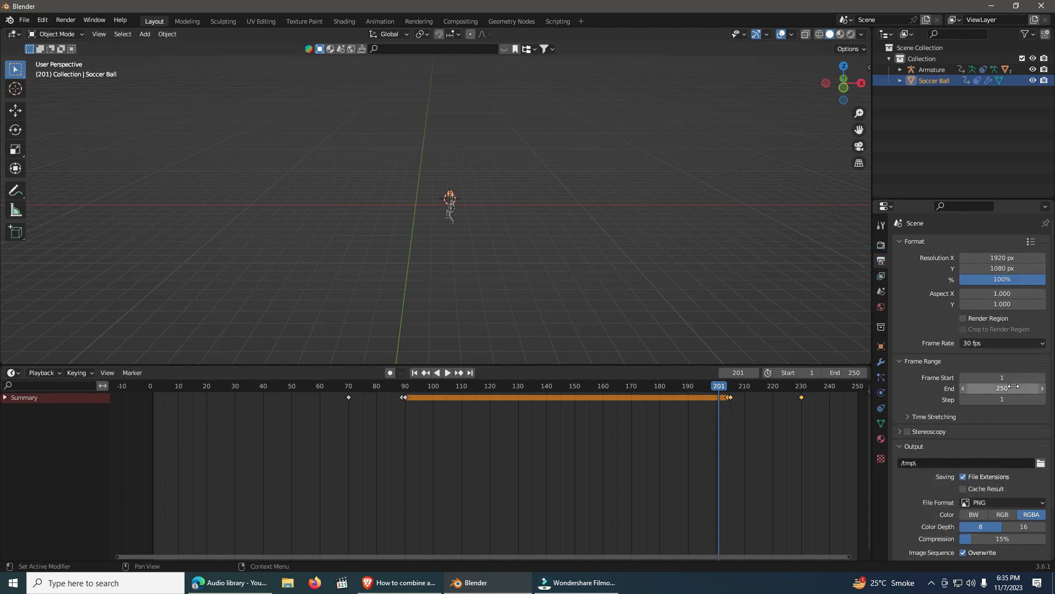
mouse_move(743, 556)
left_mouse_down()
mouse_move(767, 555)
mouse_move(757, 555)
left_mouse_up()
left_click_drag(707, 388, 796, 396)
key("shift+Left")
Step: Append the Cube, Cylinder, Cylinder.001, Cylinder.002 and Plane objects from Field.blend in the Football folder
left_click(24, 19)
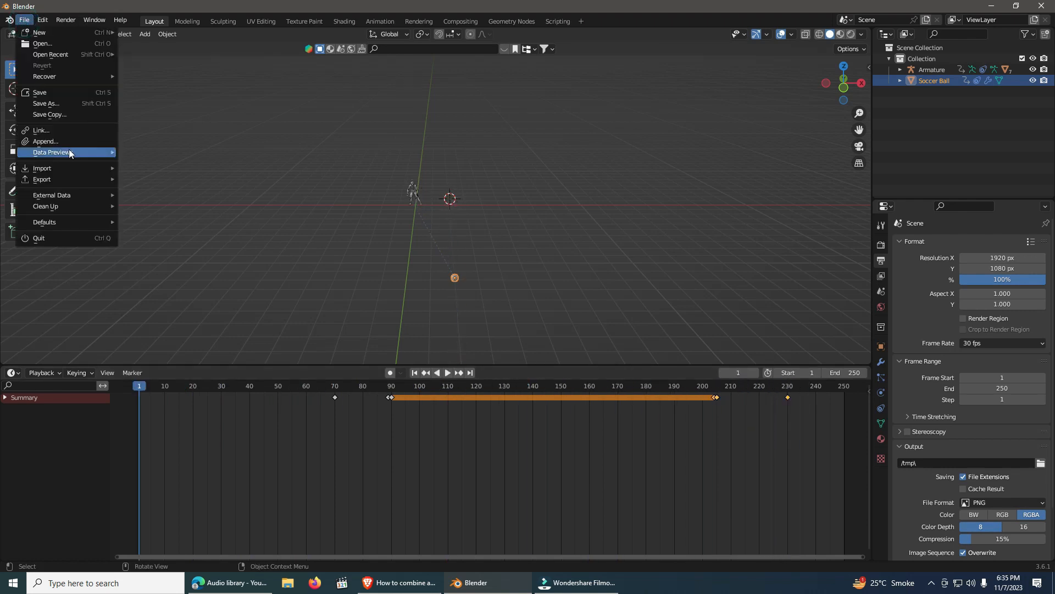
left_click(55, 141)
left_click(409, 144)
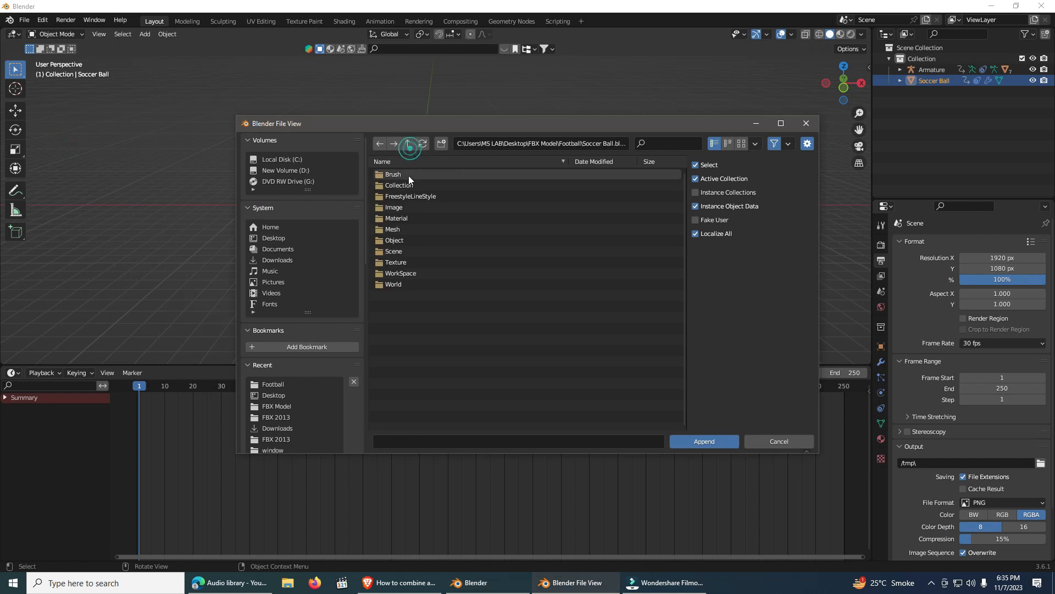
left_click(408, 144)
double_click(400, 177)
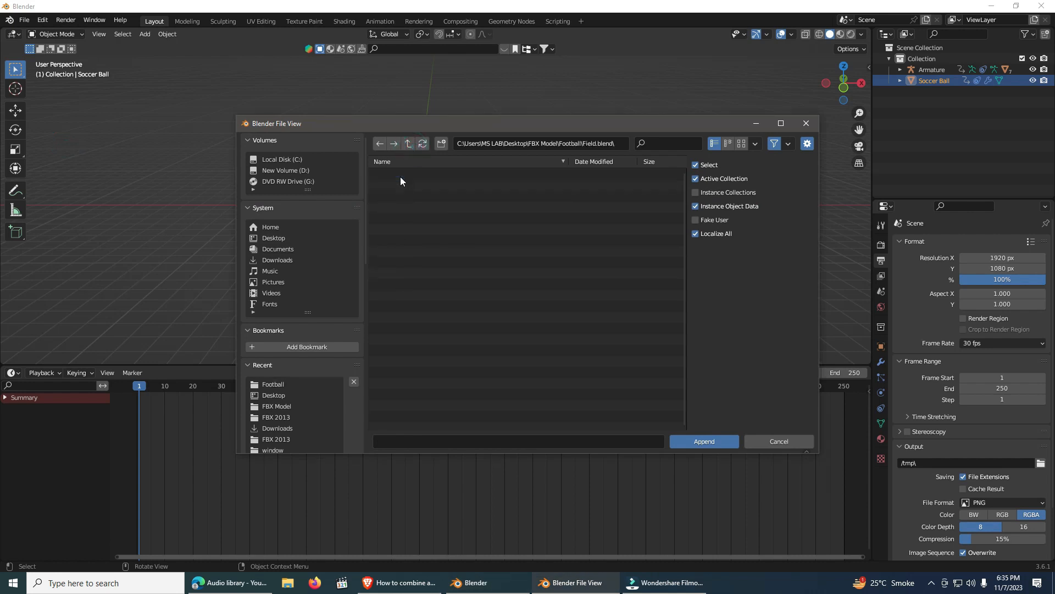
double_click(404, 251)
left_click_drag(421, 255, 381, 170)
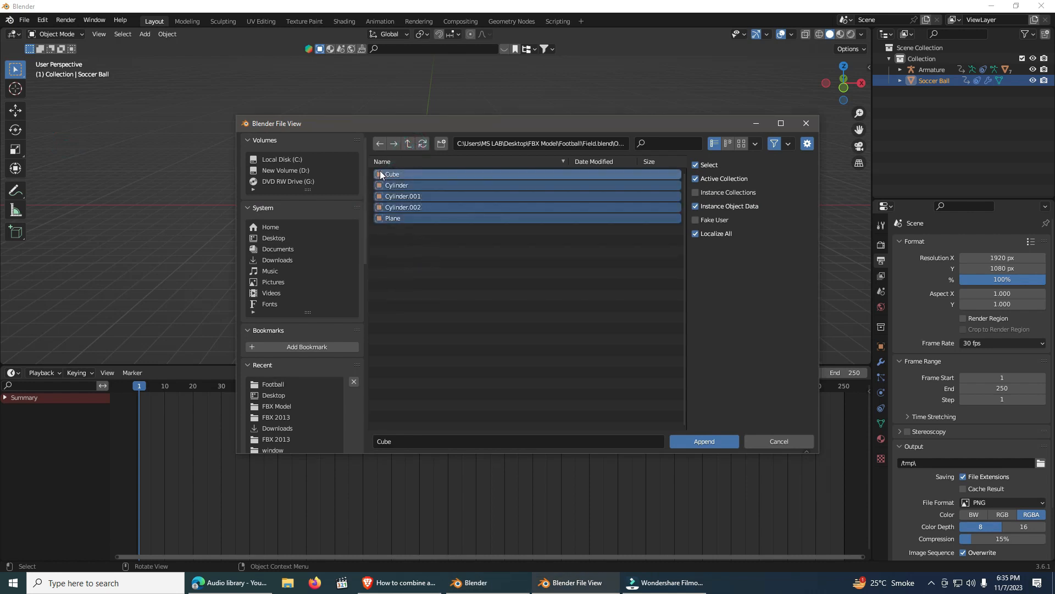
left_click(691, 442)
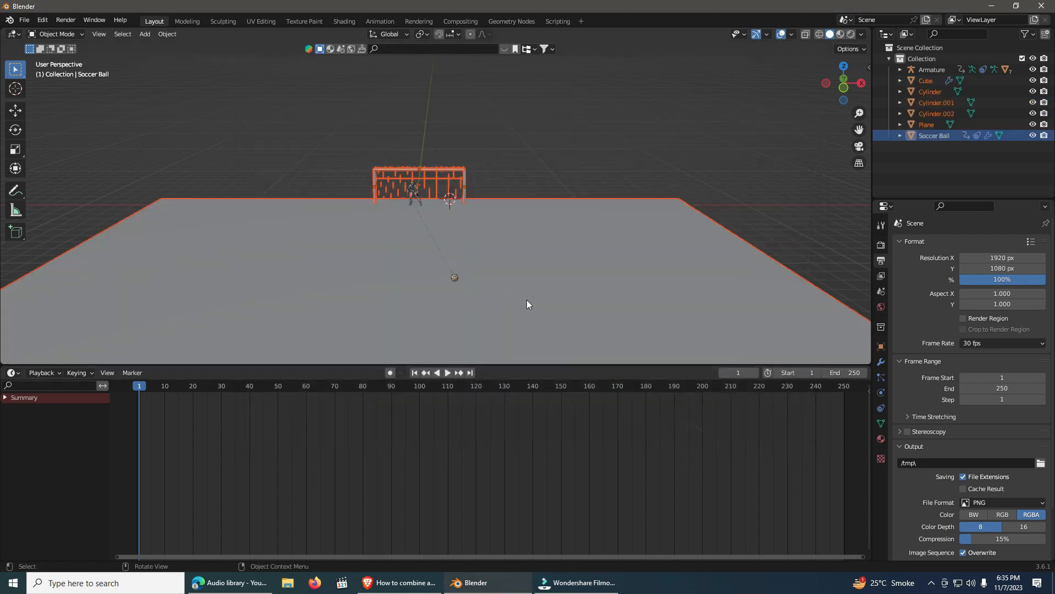
Step: Show the field and goal in rendered viewport shading and select the goalkeeper's armature
left_click(851, 34)
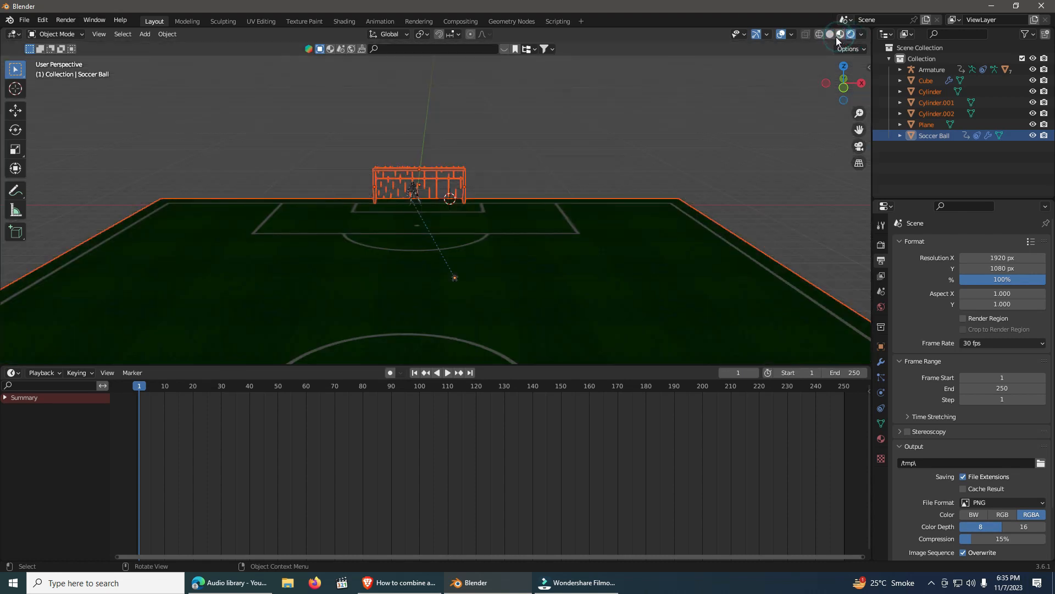
middle_click_drag(446, 227, 571, 226)
scroll(384, 253, "up", 5)
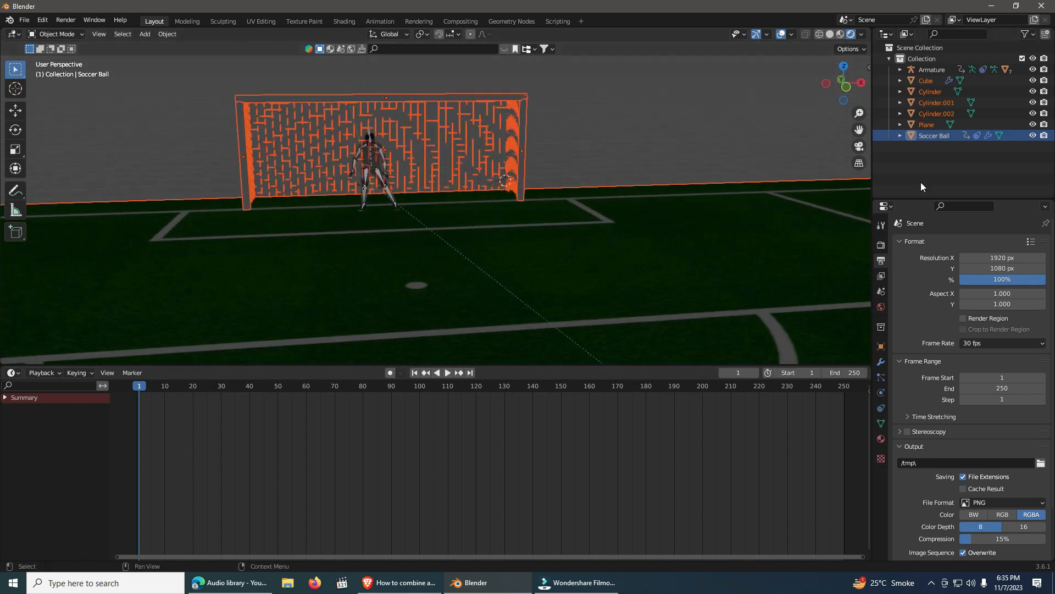
left_click(370, 134)
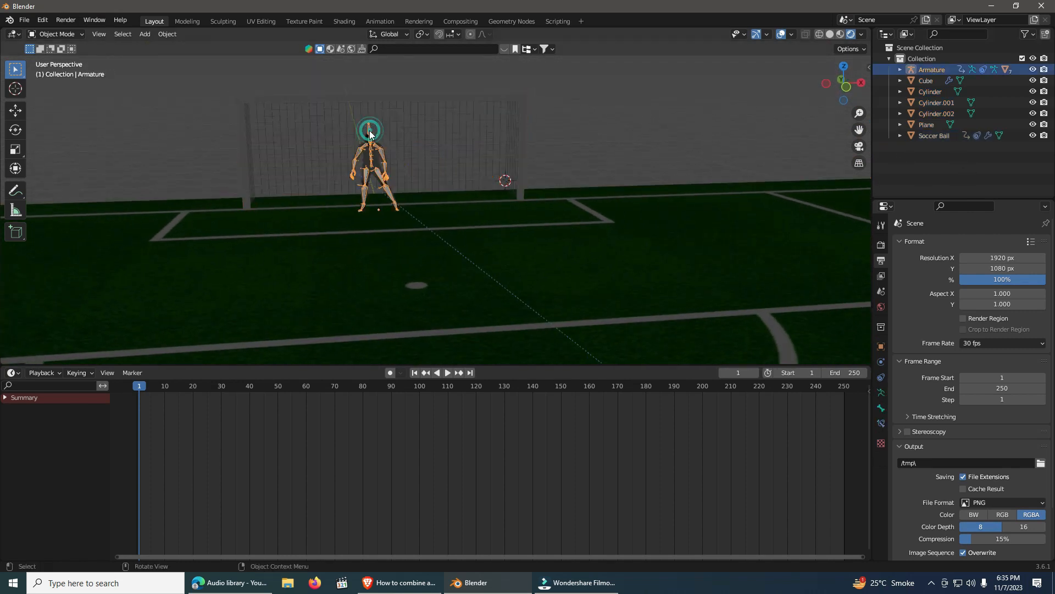
Step: Hide the goalkeeper's armature in the viewport and play the animation on the field
left_click(1033, 70)
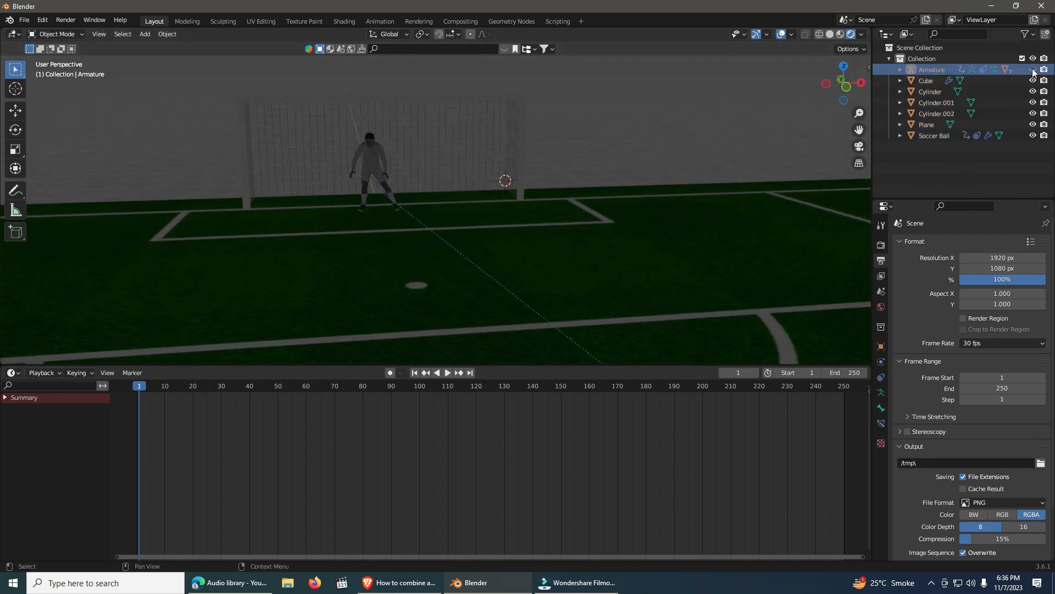
mouse_move(513, 239)
middle_mouse_down()
mouse_move(542, 255)
mouse_move(513, 244)
middle_mouse_up()
key("space")
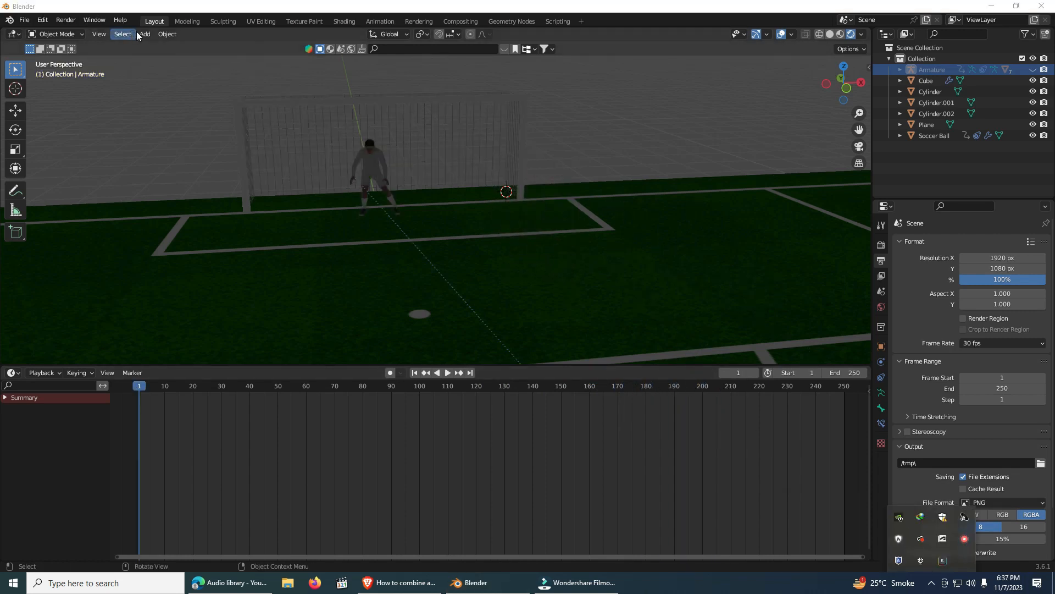
Step: Add a Sun light to the scene
left_click(143, 35)
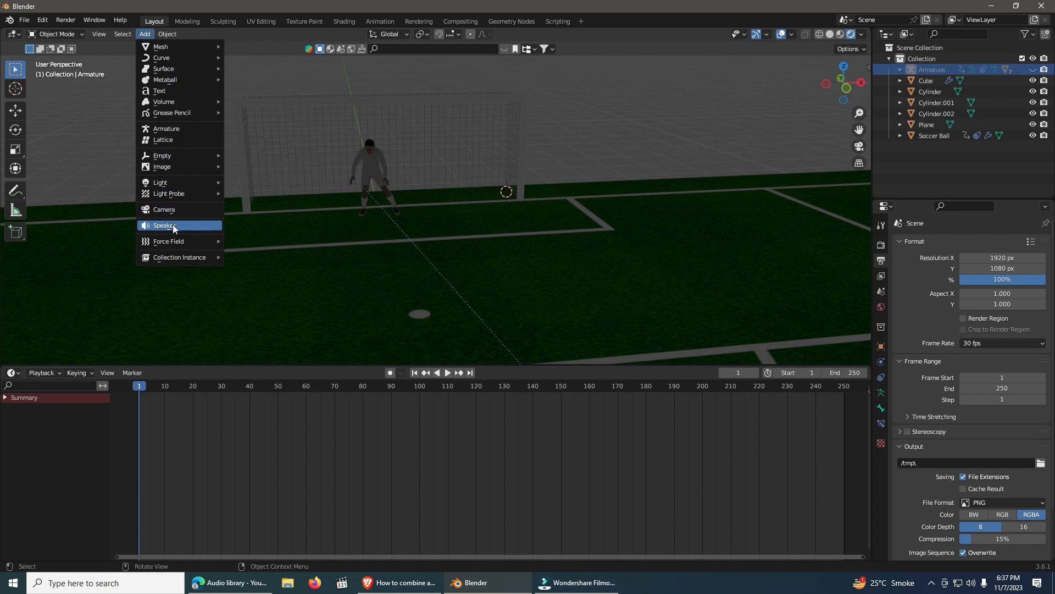
mouse_move(170, 183)
left_click(242, 194)
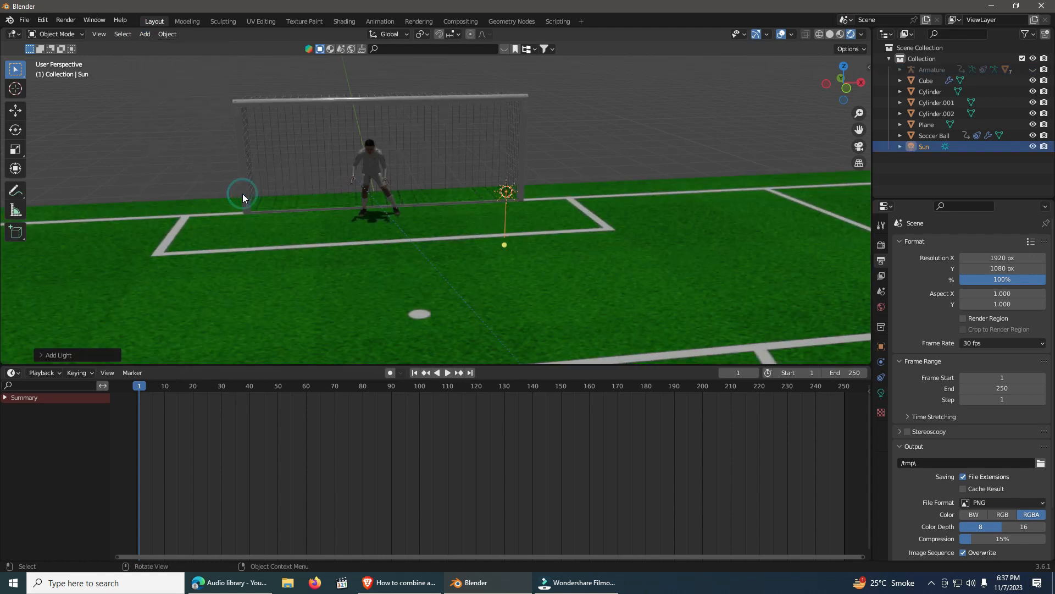
Step: Move the Sun about 3.2 m away from the goal and 1.6 m up, and aim it at the ground near the goalkeeper
key("KP_3")
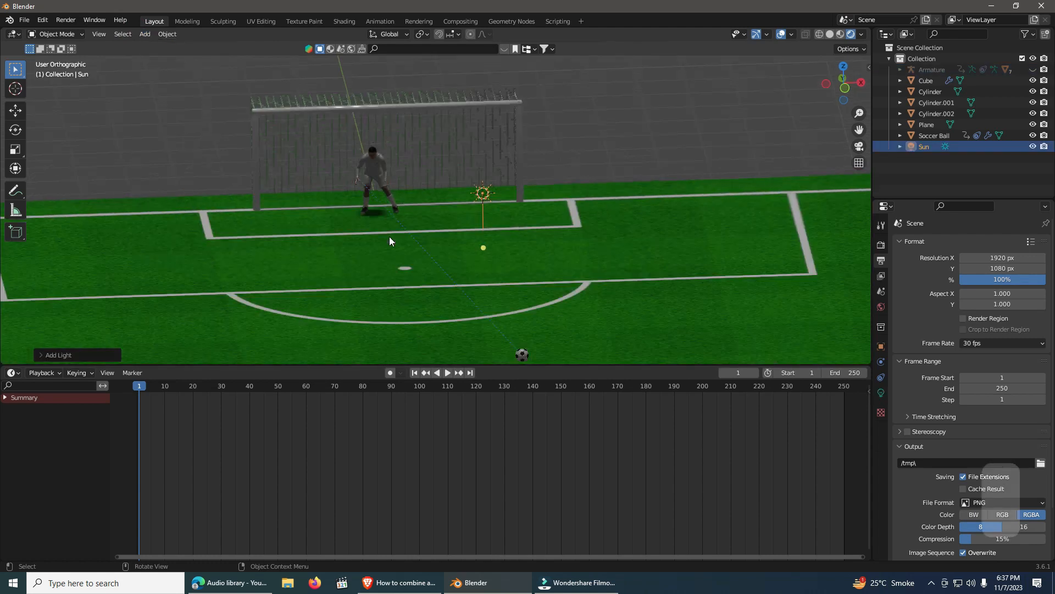
left_click_drag(321, 219, 318, 211)
left_click(320, 180)
left_click(320, 166)
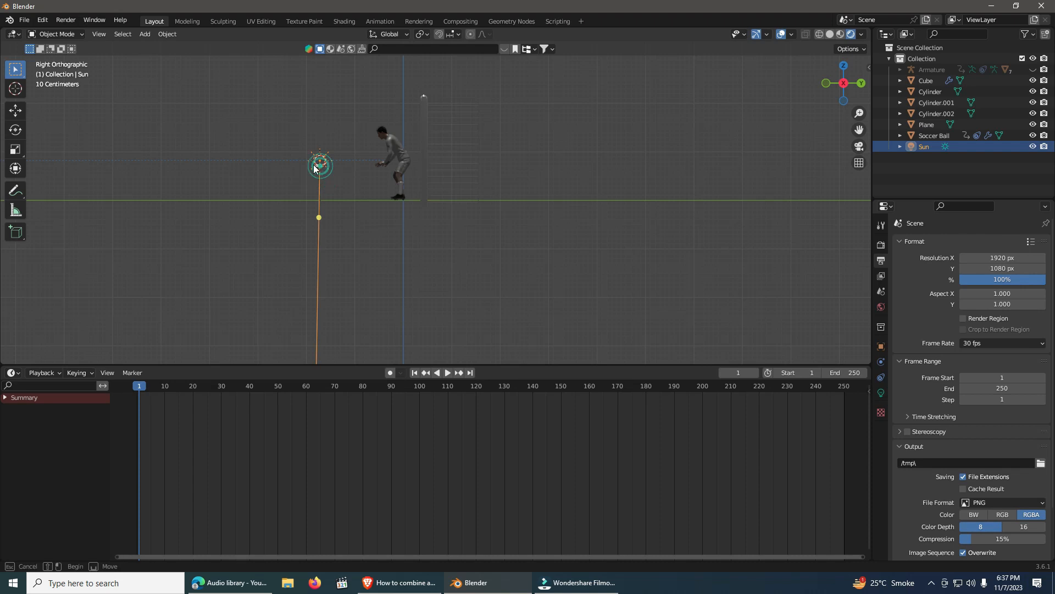
left_click_drag(319, 219, 319, 213)
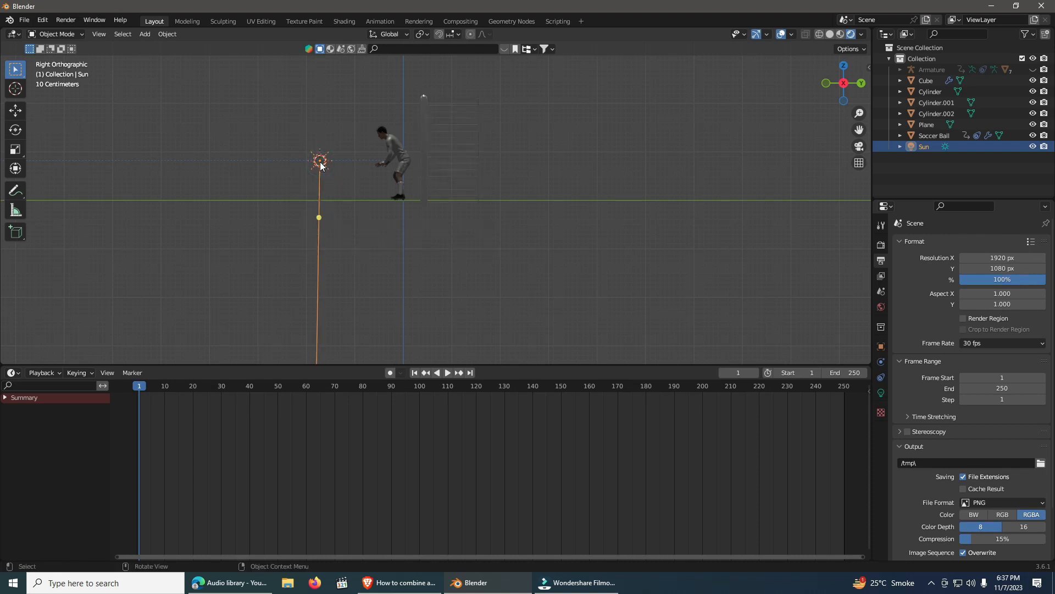
key("g")
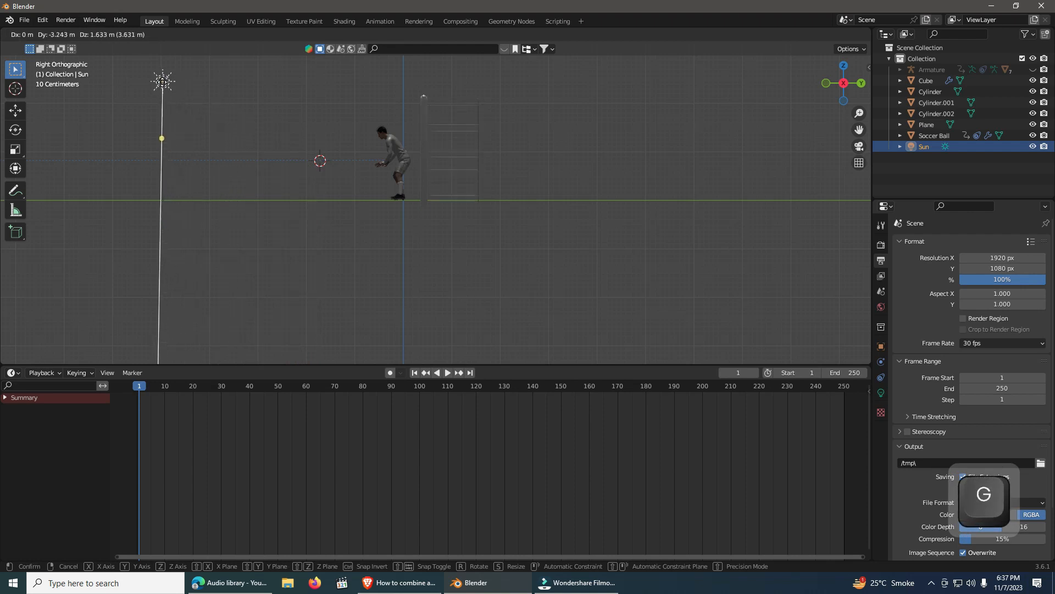
left_click(162, 82)
middle_click_drag(251, 228, 381, 252)
left_click_drag(529, 199, 428, 237)
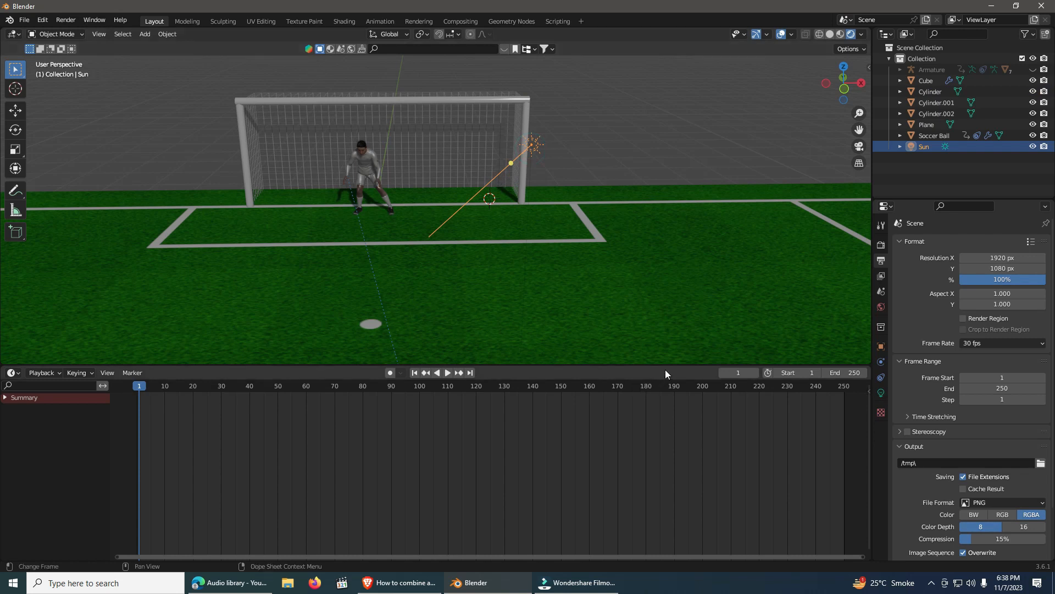
Step: Increase the Sun light's strength to brighten the field and goal
left_click(881, 394)
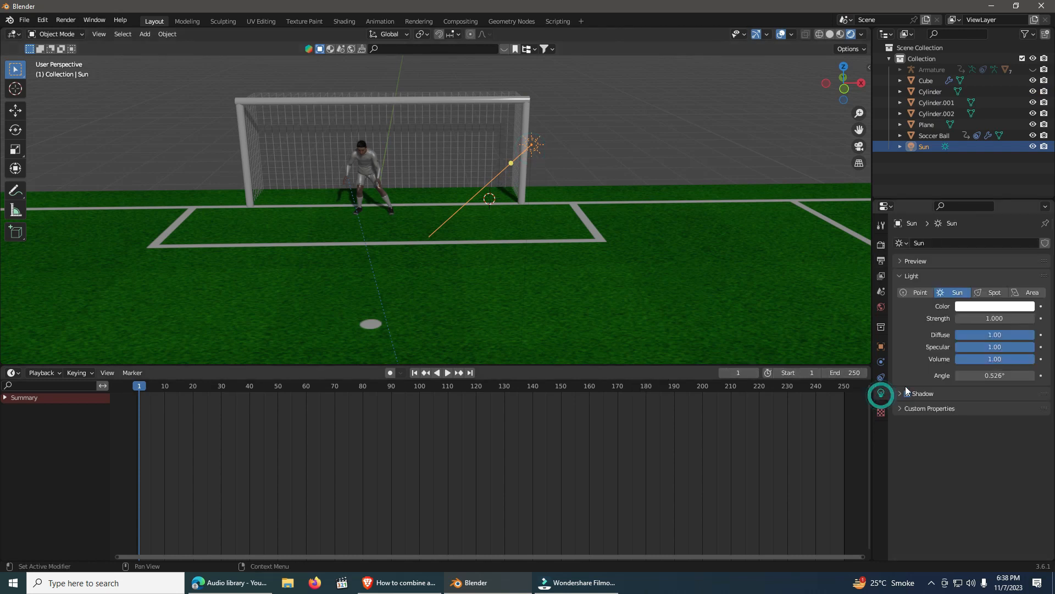
left_click_drag(1003, 319, 1044, 318)
left_click(559, 297)
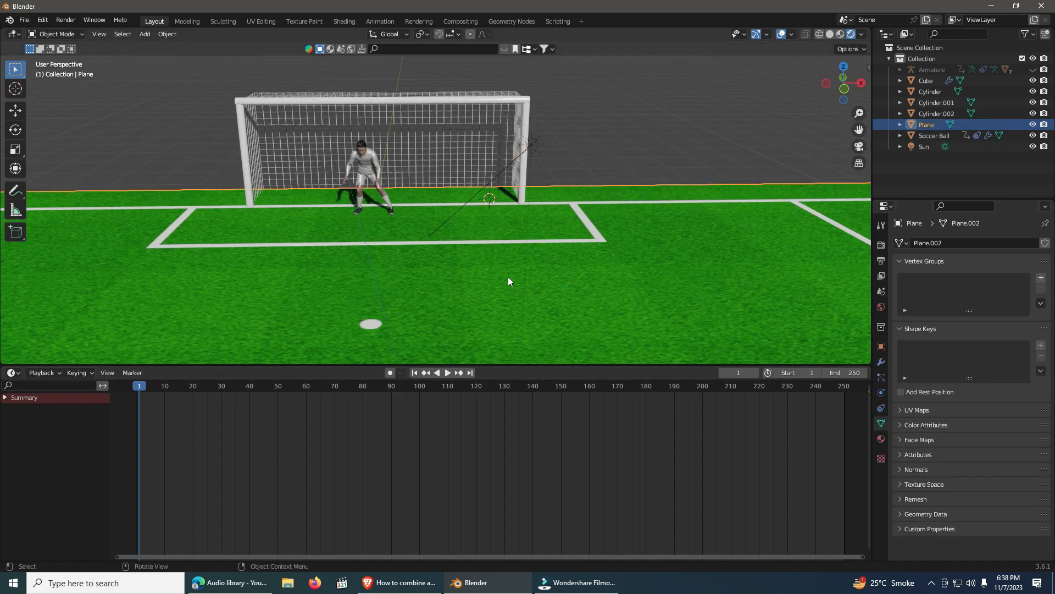
Step: Open the goalkeeper shirt's Ch38_body material in the Shader Editor and lower its Metallic value
middle_click_drag(384, 260, 423, 240)
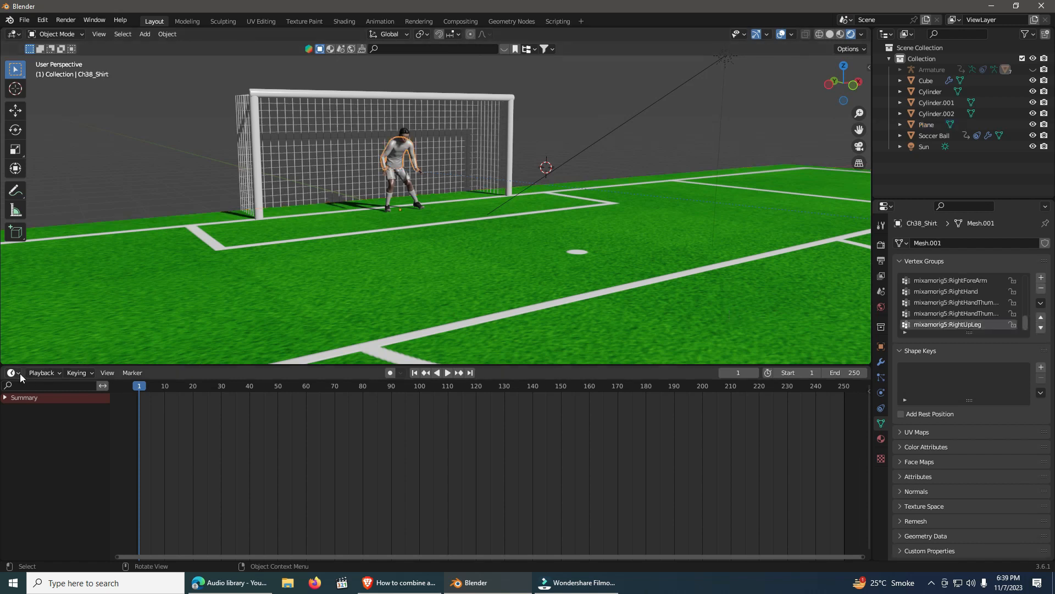
left_click(15, 372)
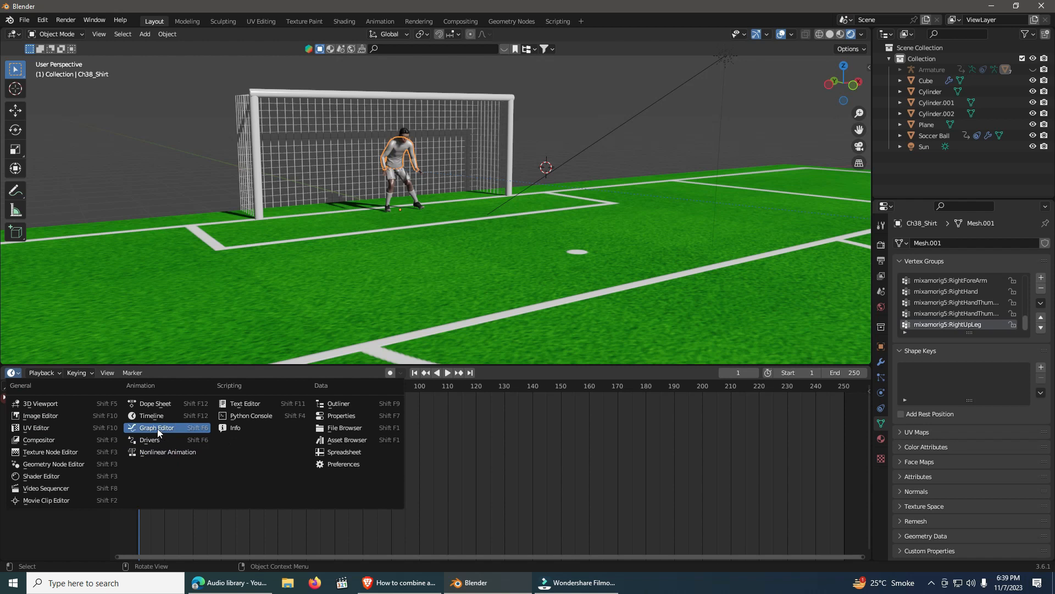
left_click(38, 476)
scroll(336, 481, "up", 6)
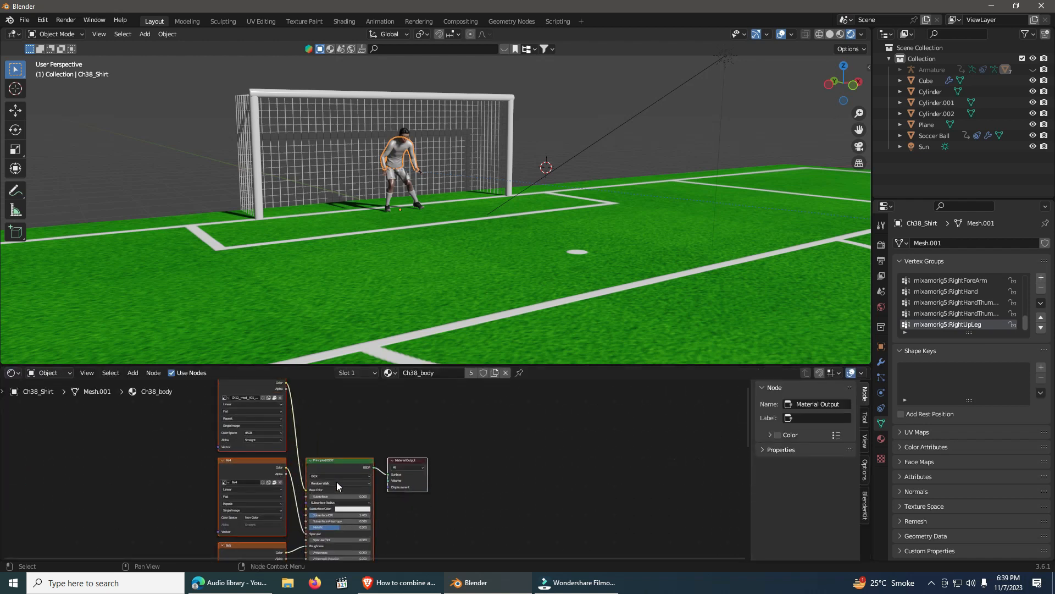
scroll(629, 482, "down", 2)
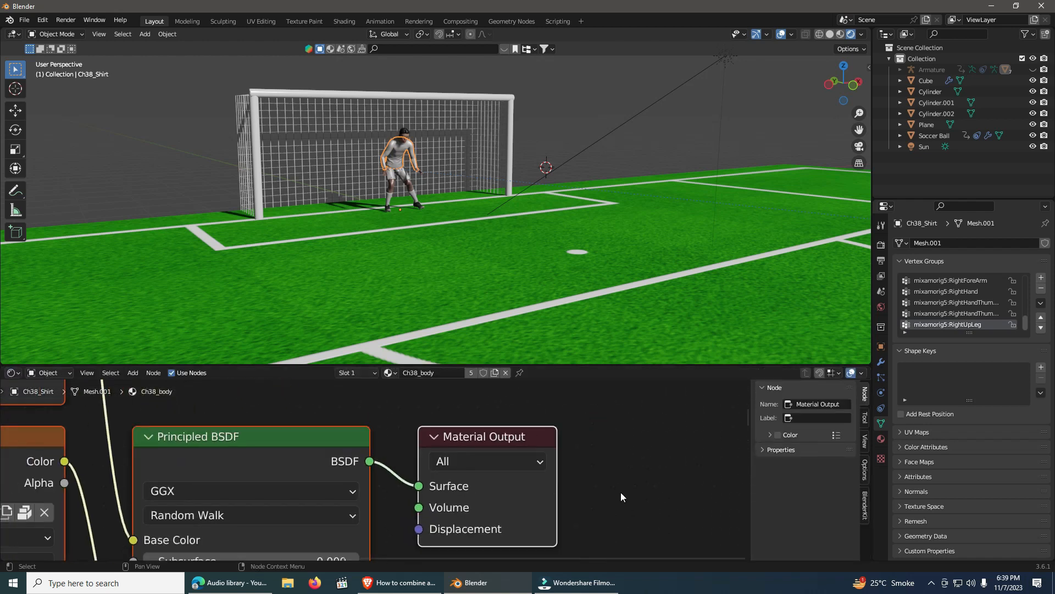
middle_click_drag(620, 492, 642, 348)
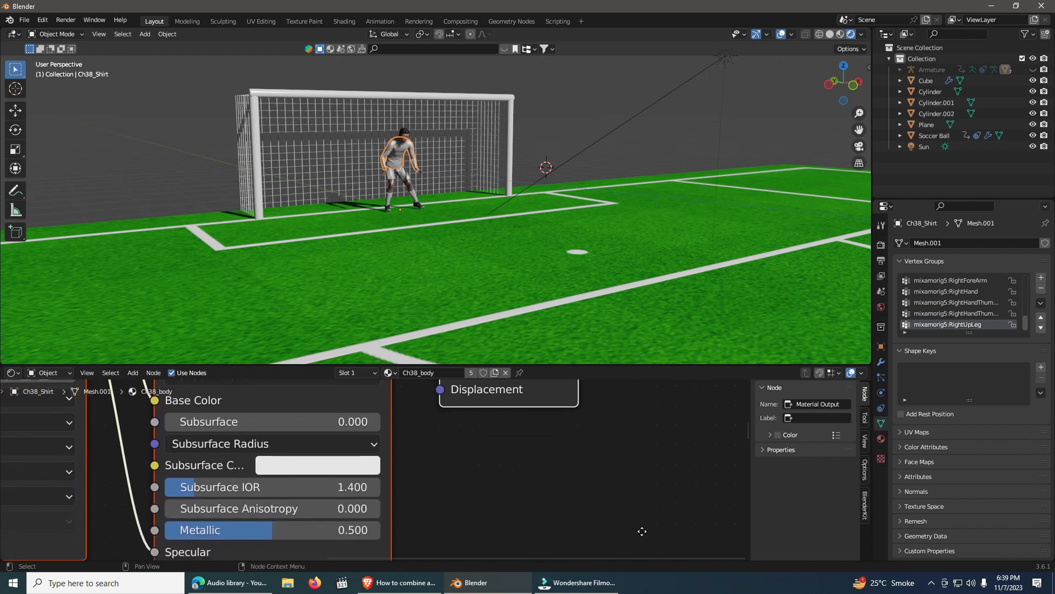
left_click_drag(268, 532, 163, 532)
left_click(612, 265)
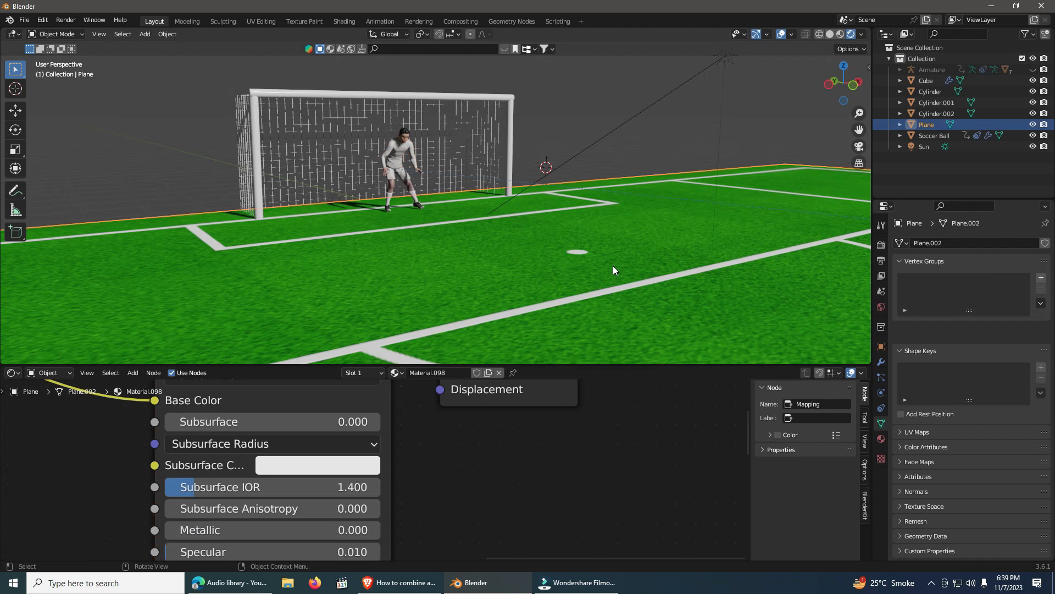
Step: Shrink the Shader Editor area to enlarge the 3D view and switch that area back to the Timeline
middle_click_drag(649, 249, 651, 258)
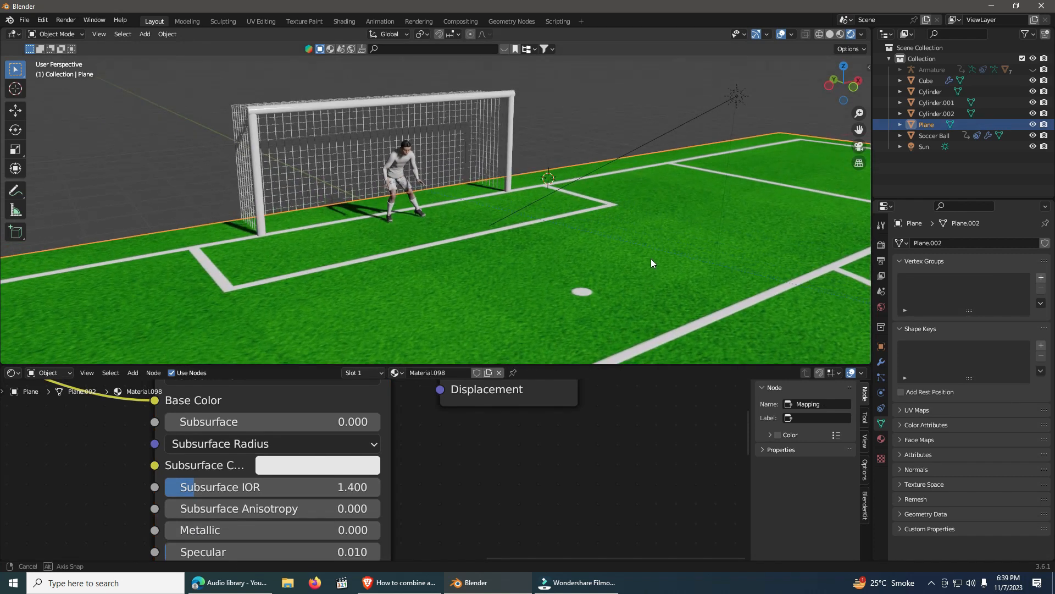
left_click_drag(548, 363, 549, 498)
left_click(17, 507)
left_click(17, 508)
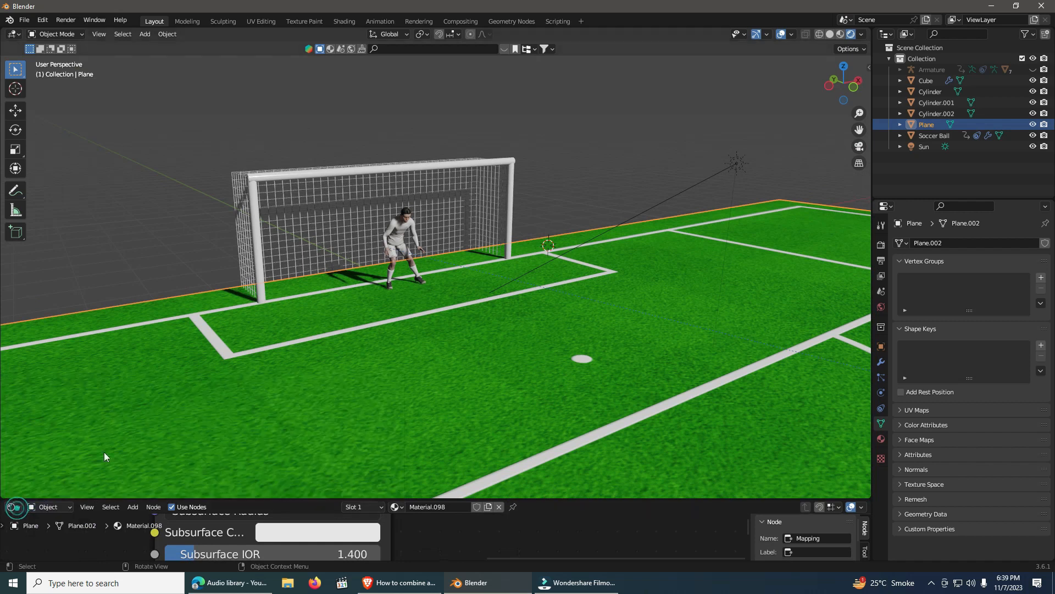
left_click(24, 506)
left_click(153, 416)
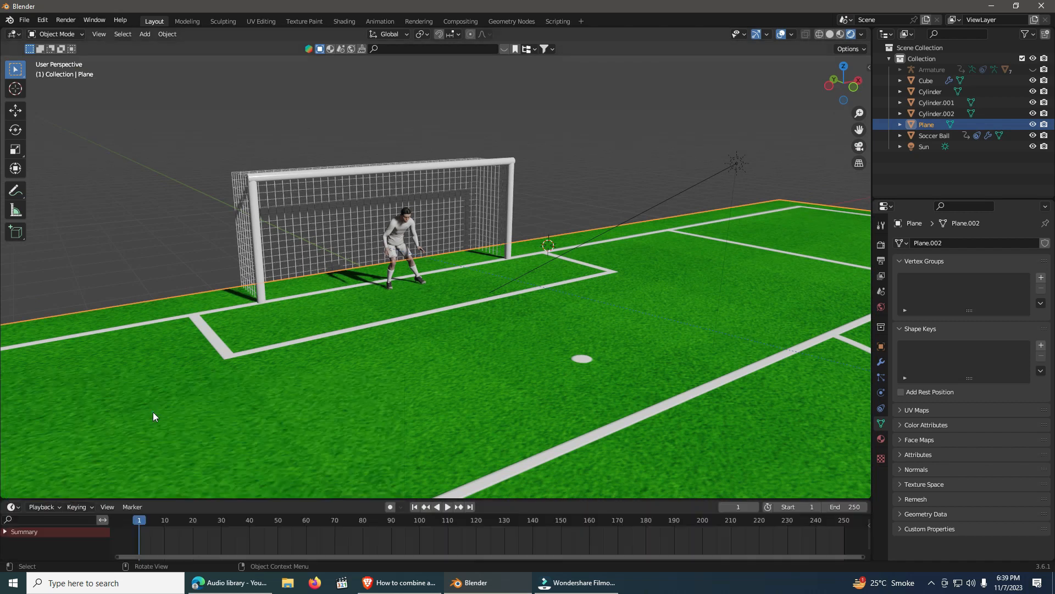
Step: Set the render output path to a folder named Render File Football on the Desktop
middle_click_drag(481, 357, 492, 336)
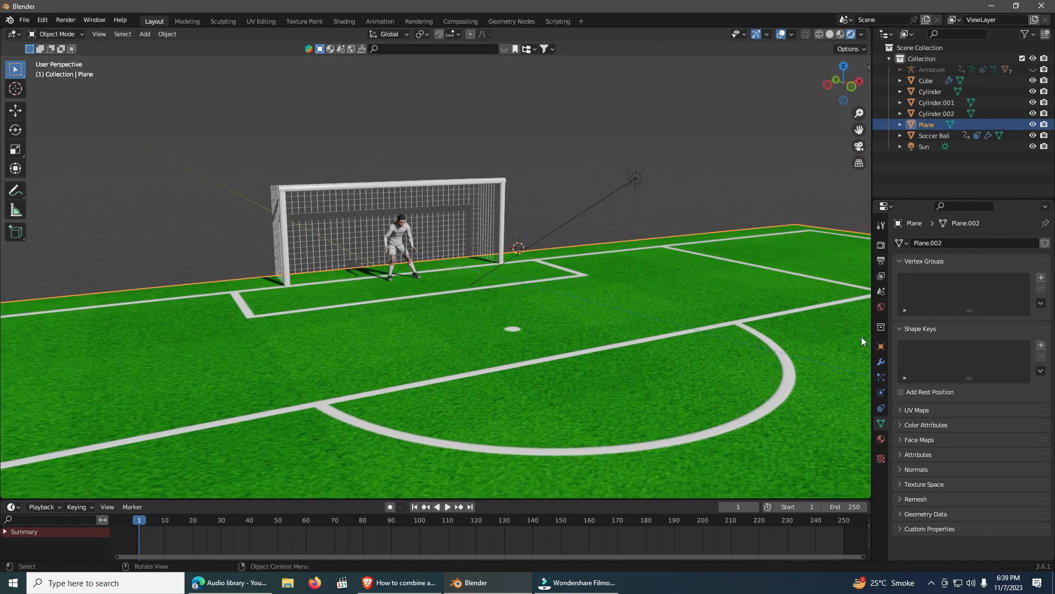
left_click(880, 261)
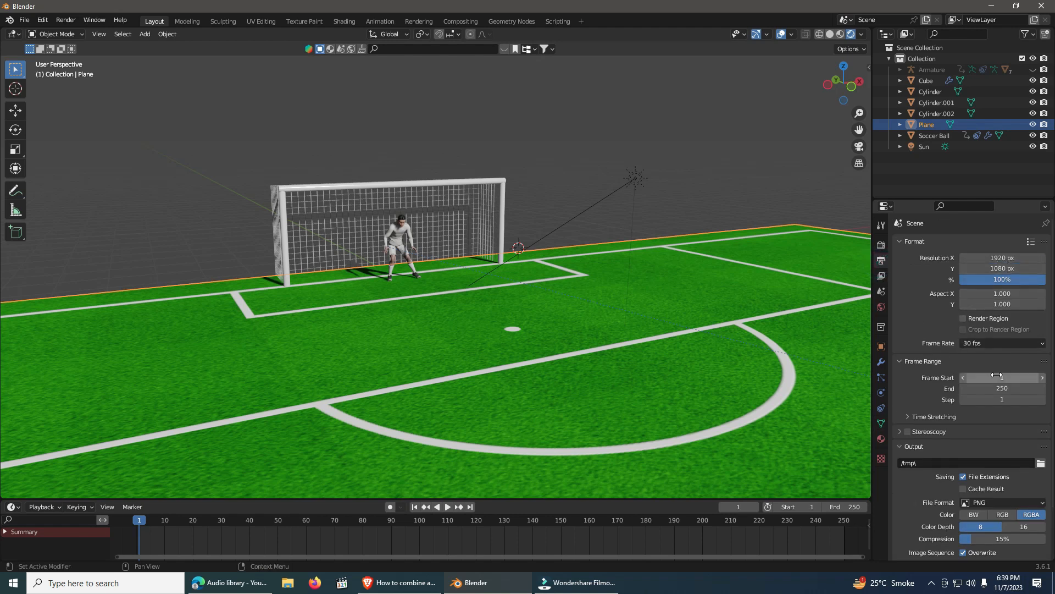
left_click(1040, 464)
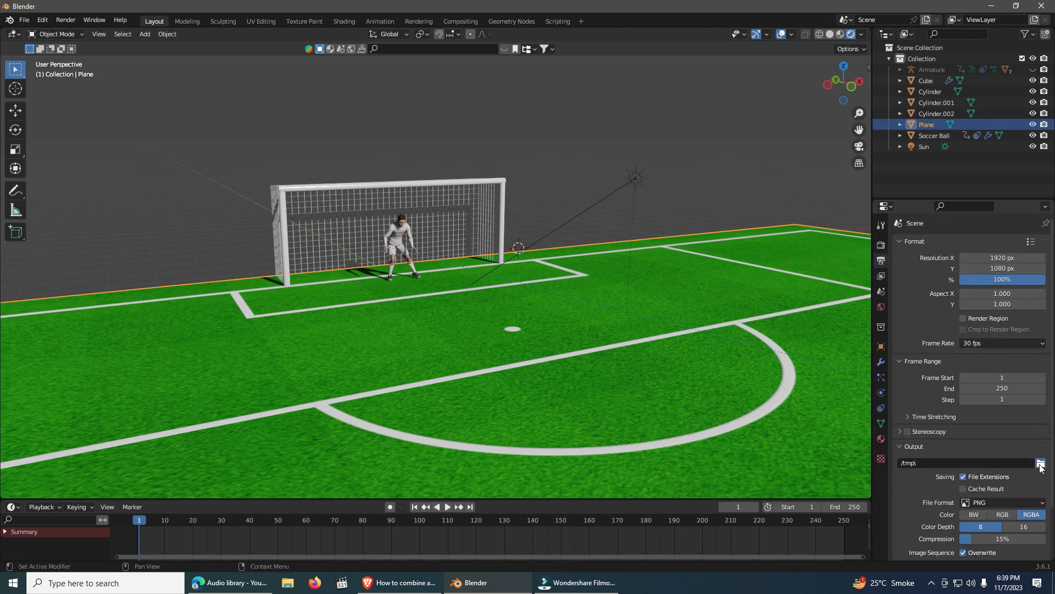
left_click(278, 229)
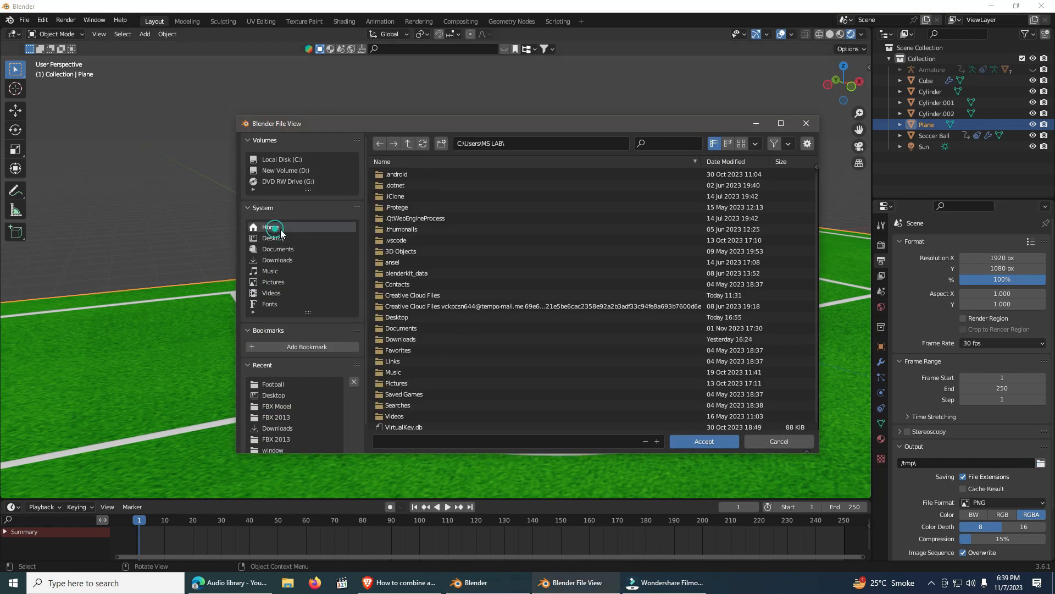
left_click(287, 237)
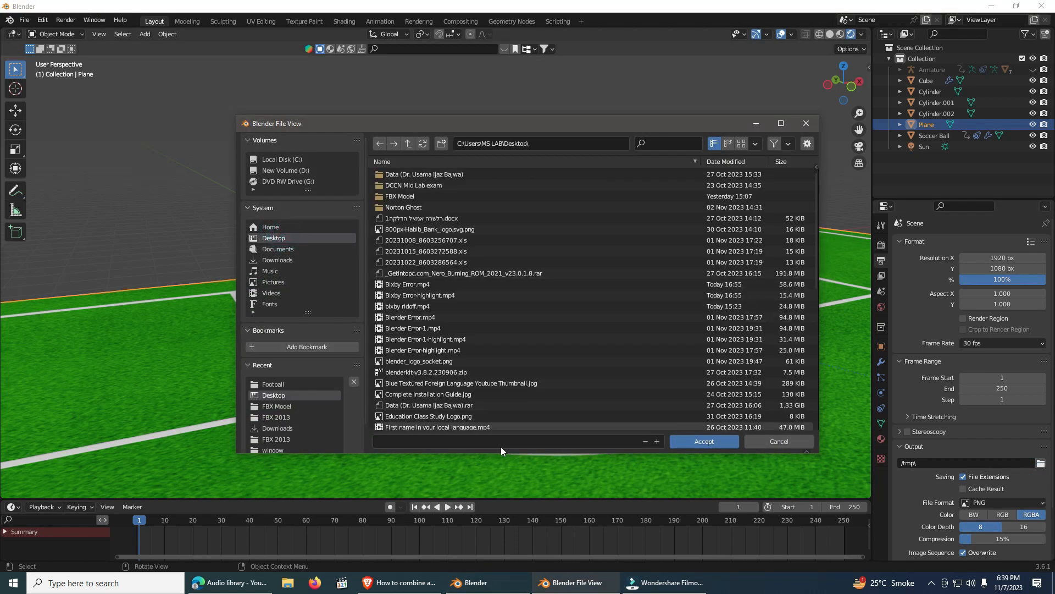
left_click(554, 144)
left_click(554, 143)
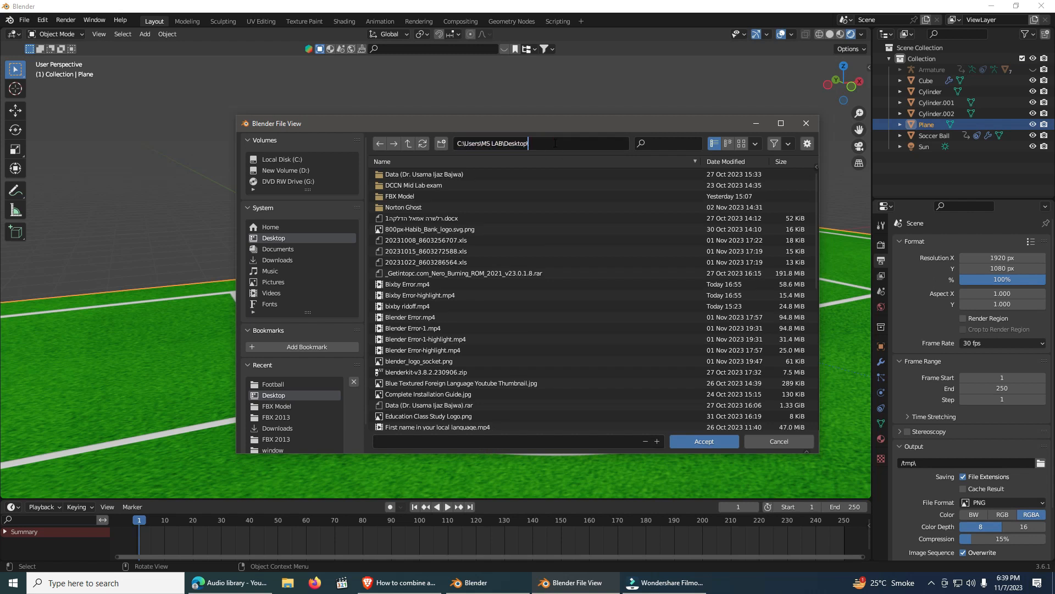
type("Render")
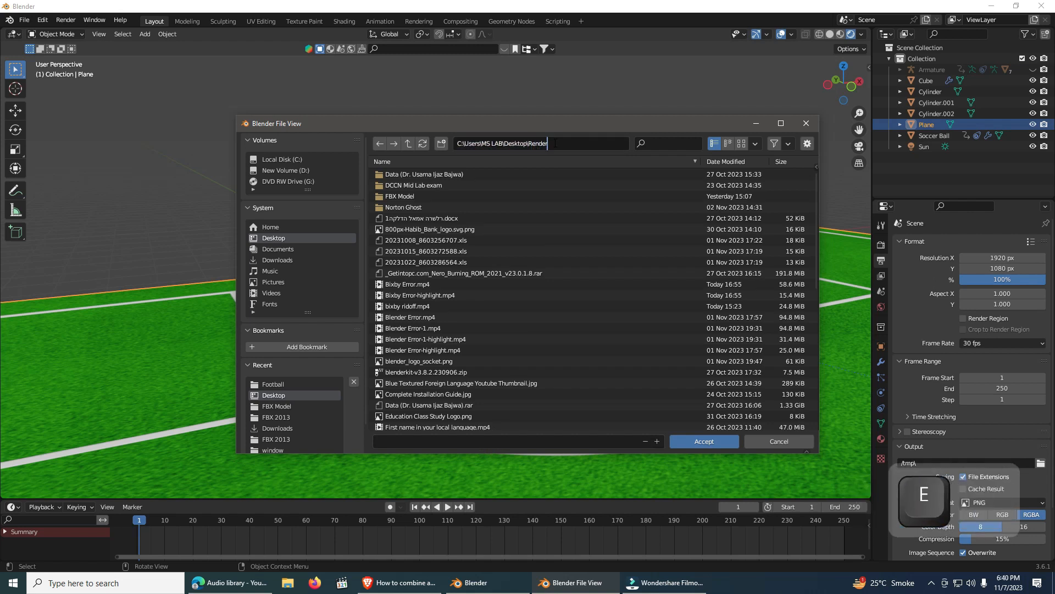
type(" File Football")
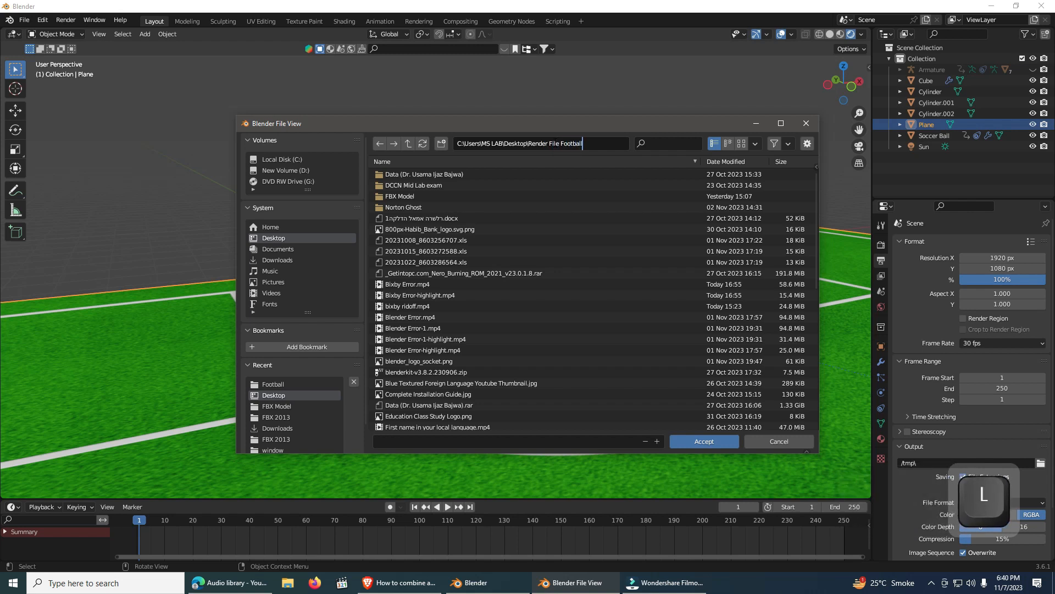
left_click(706, 441)
left_click(706, 441)
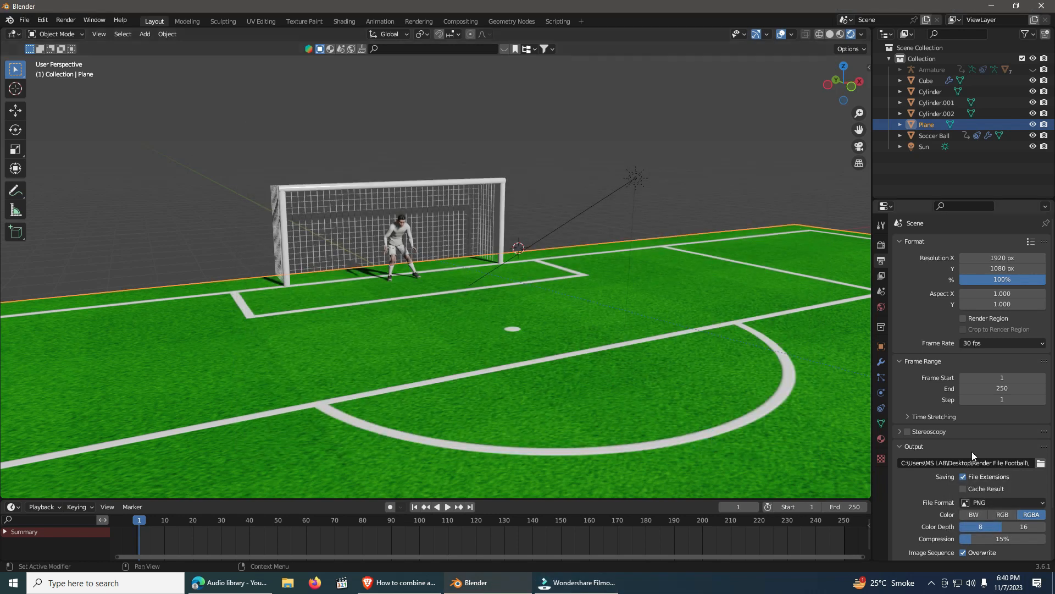
Step: Set the output file format to FFmpeg Video with an MPEG-4 container
left_click(1006, 500)
left_click(1008, 444)
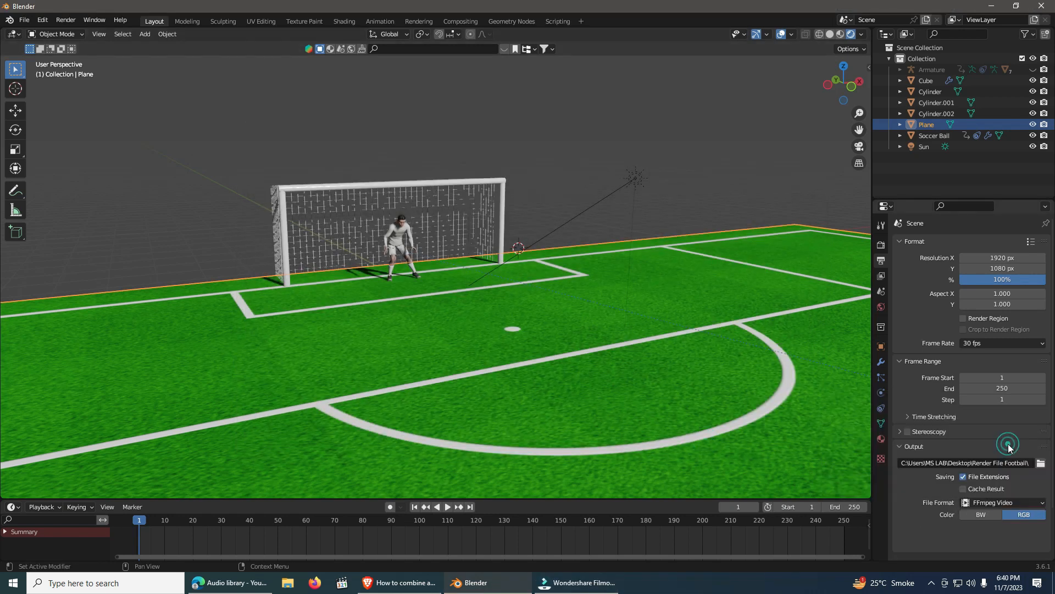
scroll(997, 458, "down", 1)
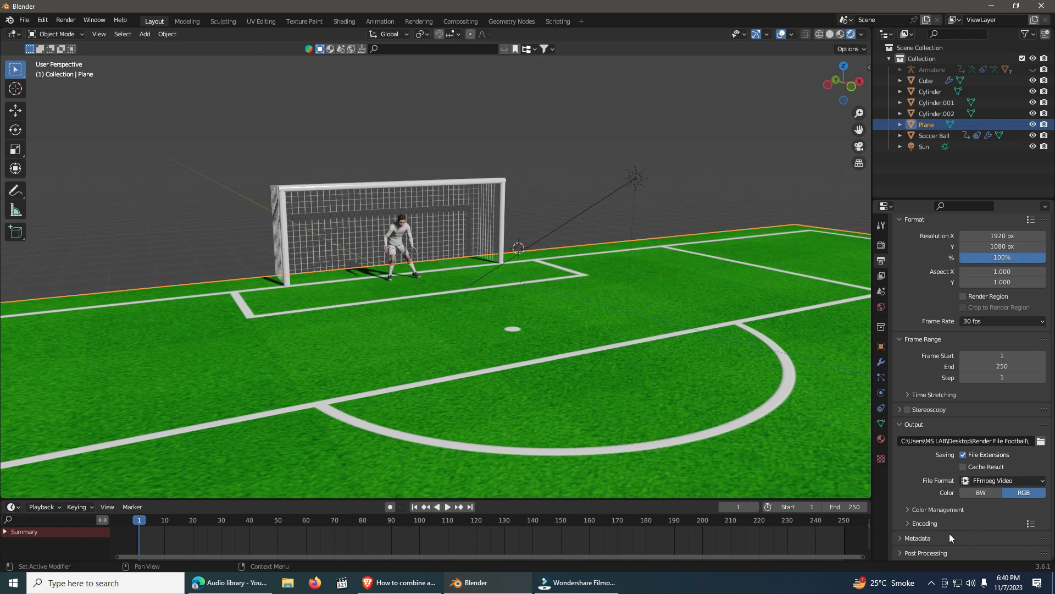
left_click(908, 523)
scroll(979, 506, "down", 3)
left_click(1001, 474)
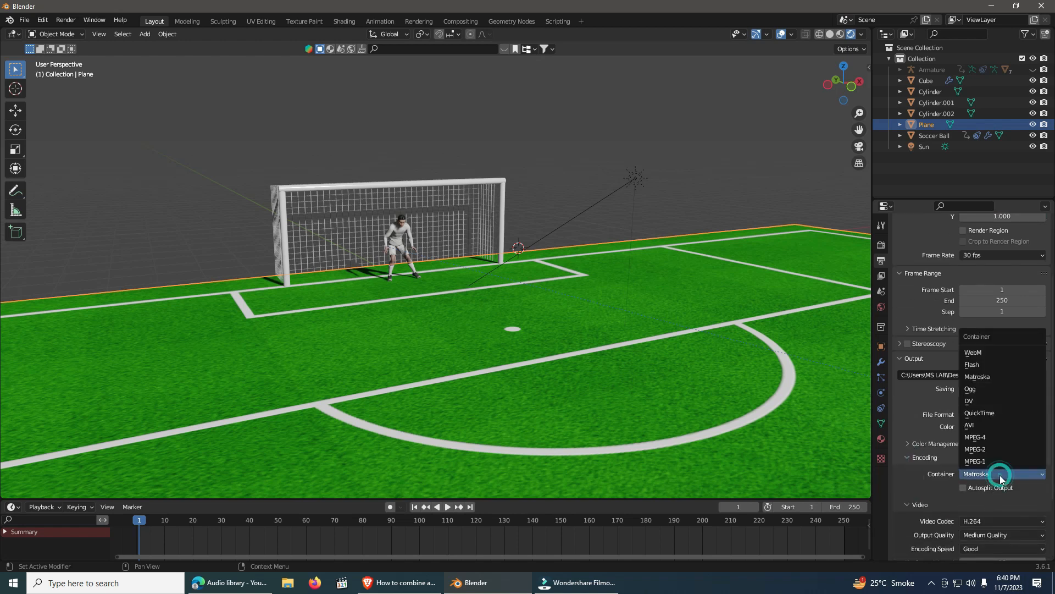
left_click(987, 437)
scroll(937, 481, "down", 4)
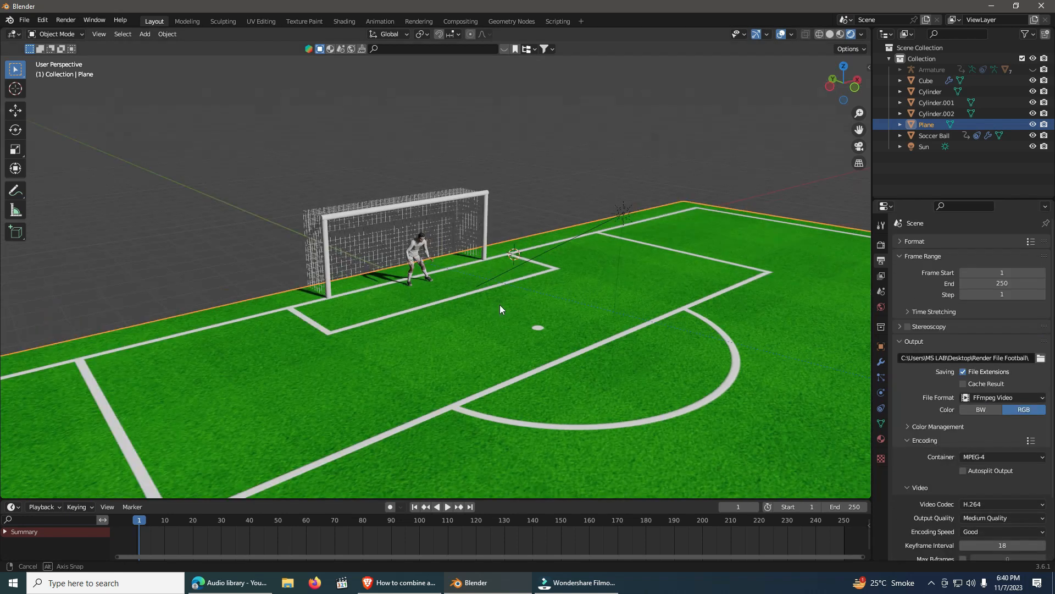
Step: Add a camera to the football field scene
middle_click_drag(499, 305, 494, 300)
left_click(144, 35)
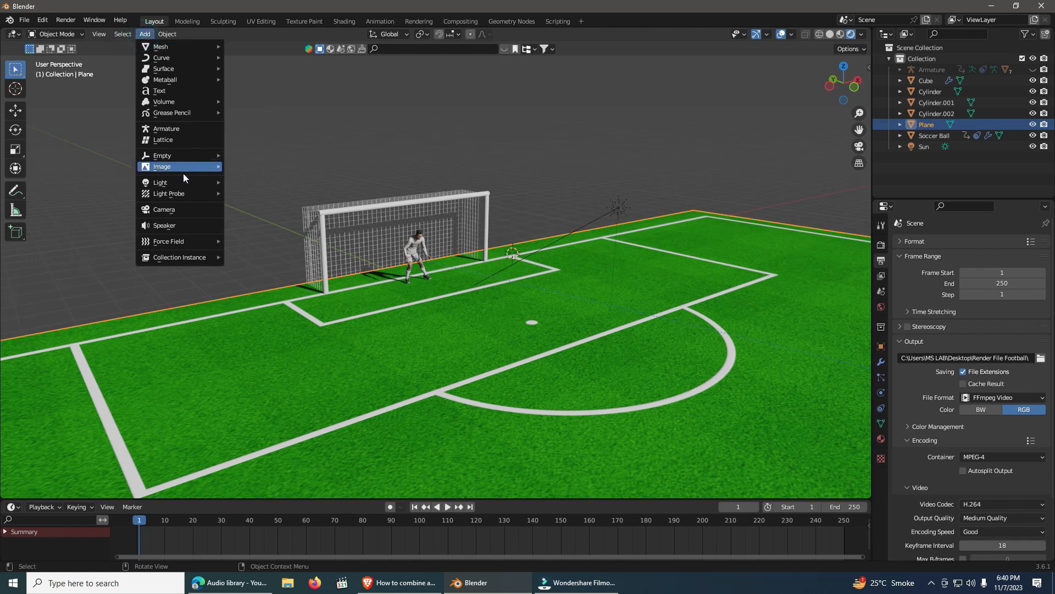
left_click(176, 210)
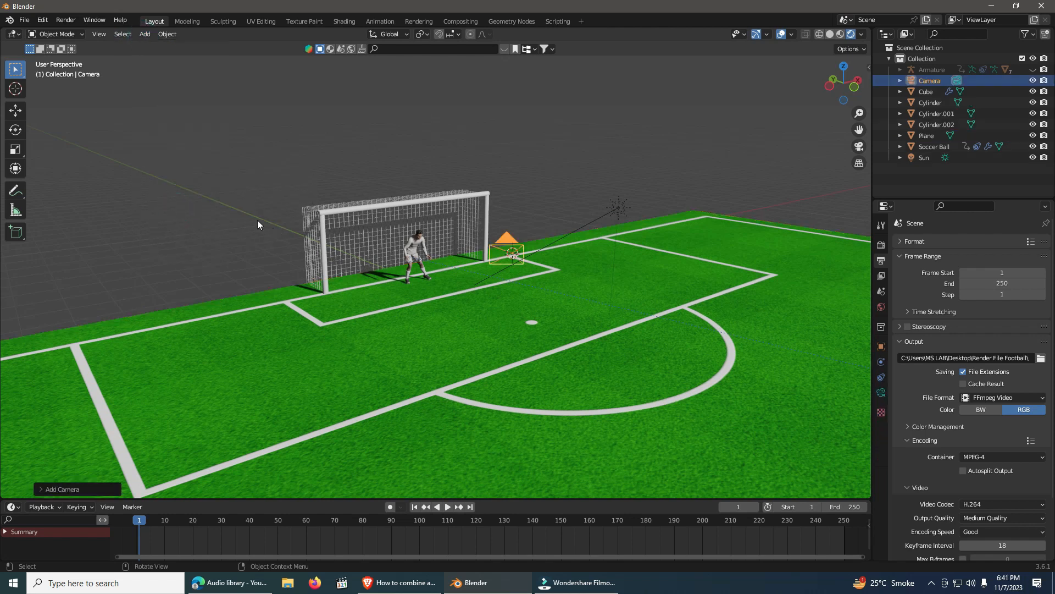
Step: Align the camera to the current view of the goal and play the animation through it to check the framing
key("ctrl+alt+KP_0")
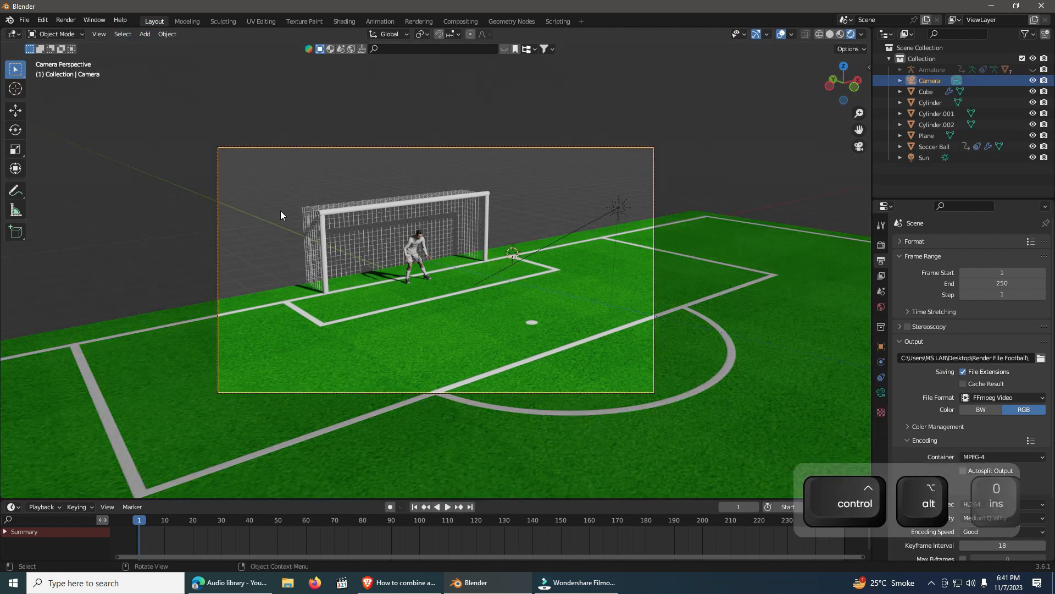
key("space")
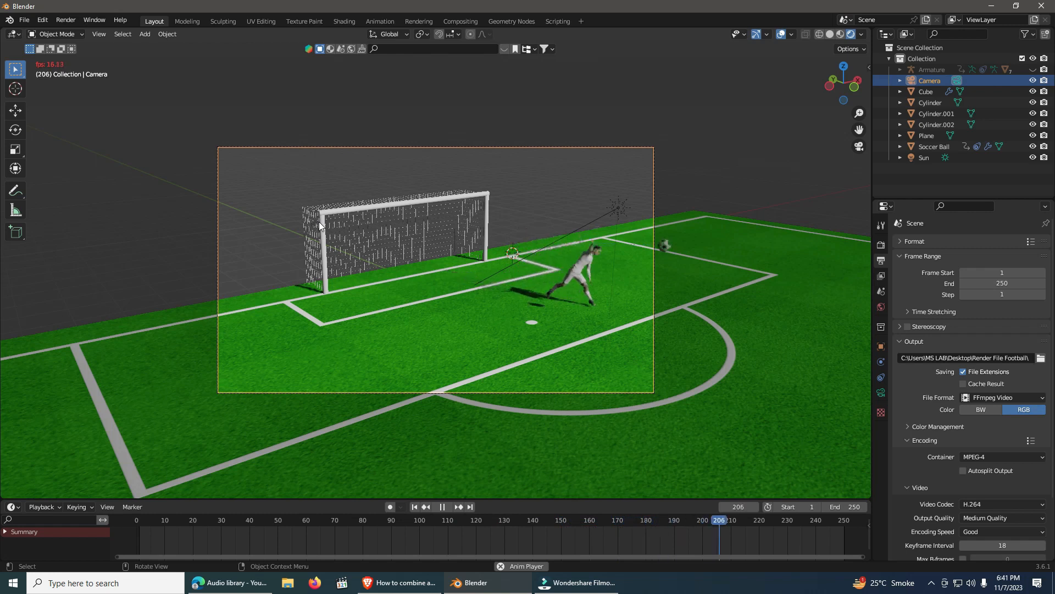
key("space")
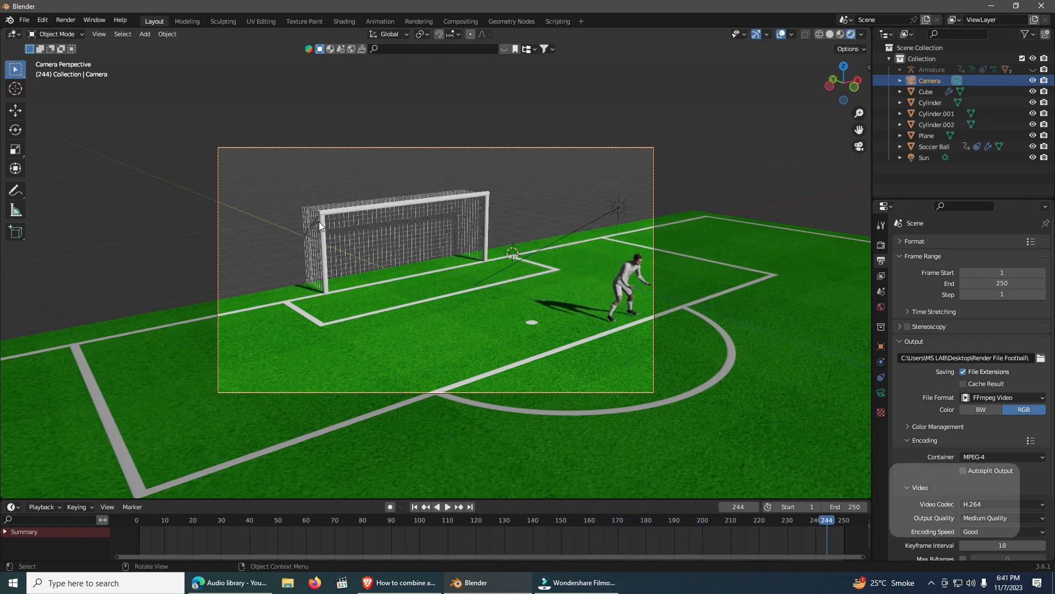
Step: Move the camera sideways so that both the goal and the goalkeeper's final position at frame 244 sit well inside its frame
left_click(498, 146)
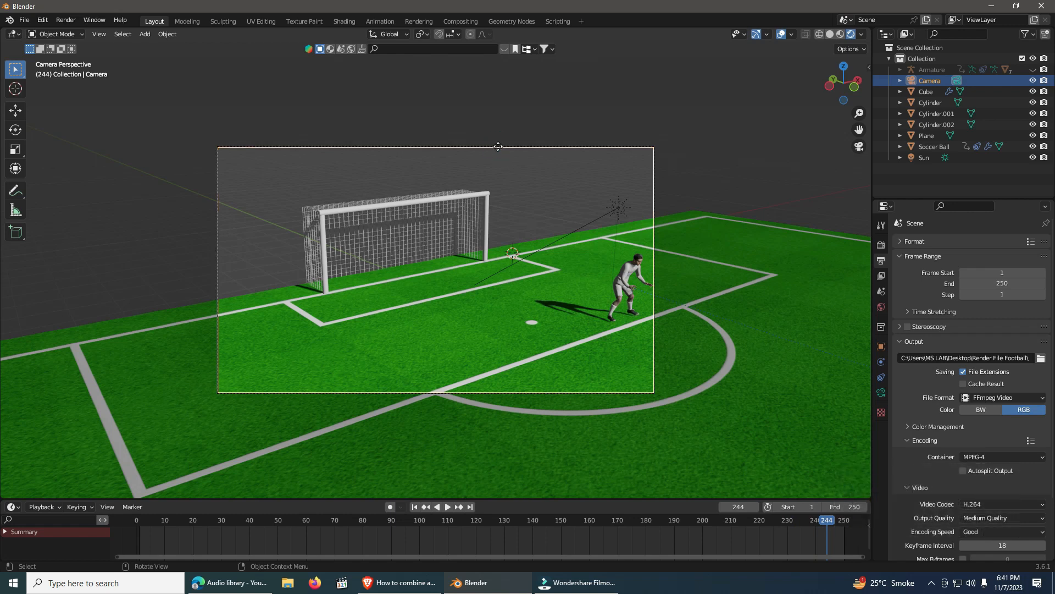
key("g")
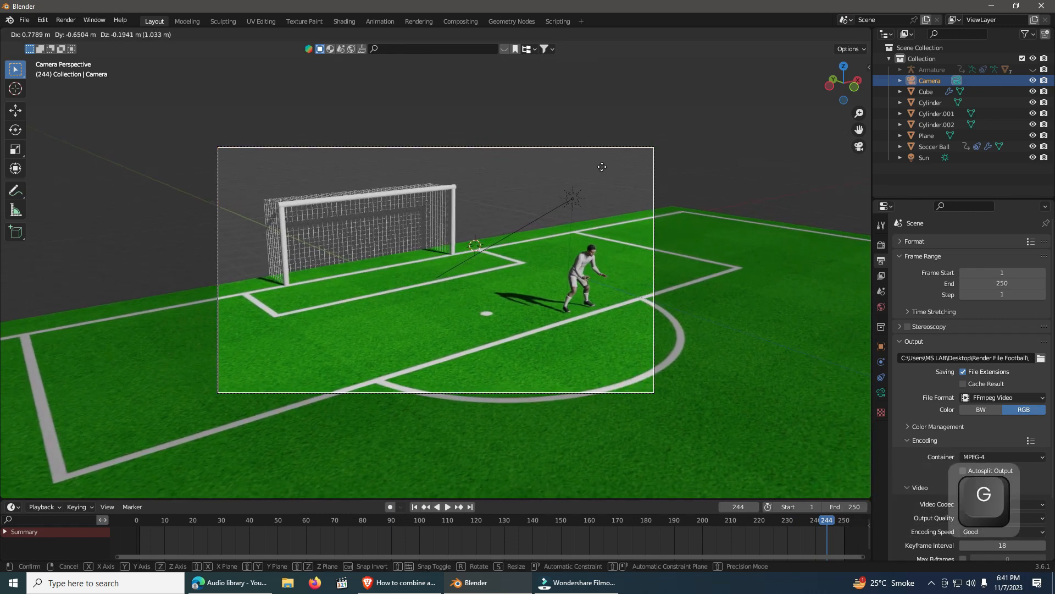
left_click(628, 169)
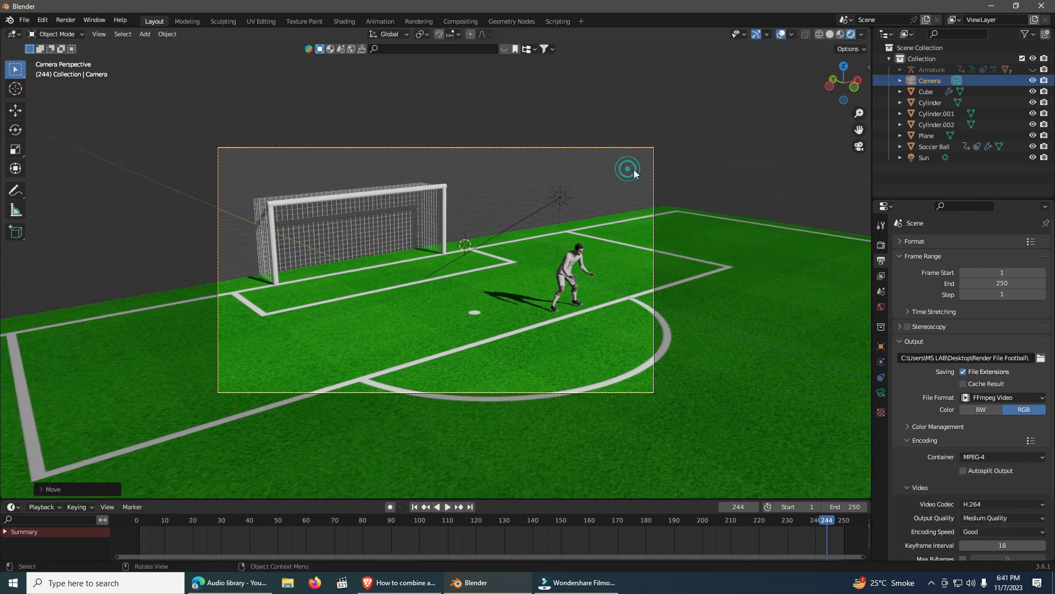
Step: Render the football scene's animation
left_click(66, 20)
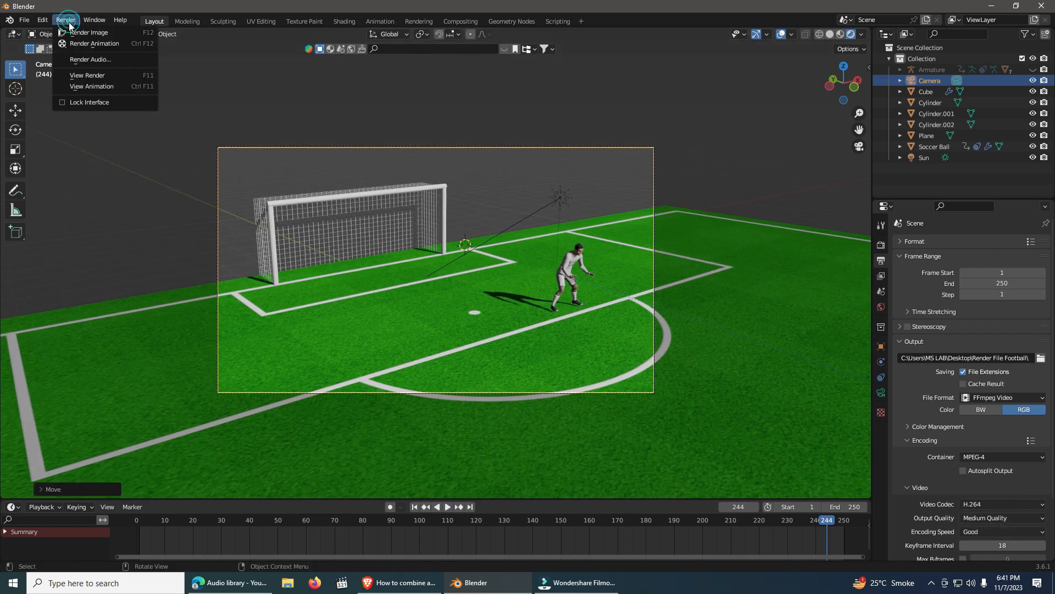